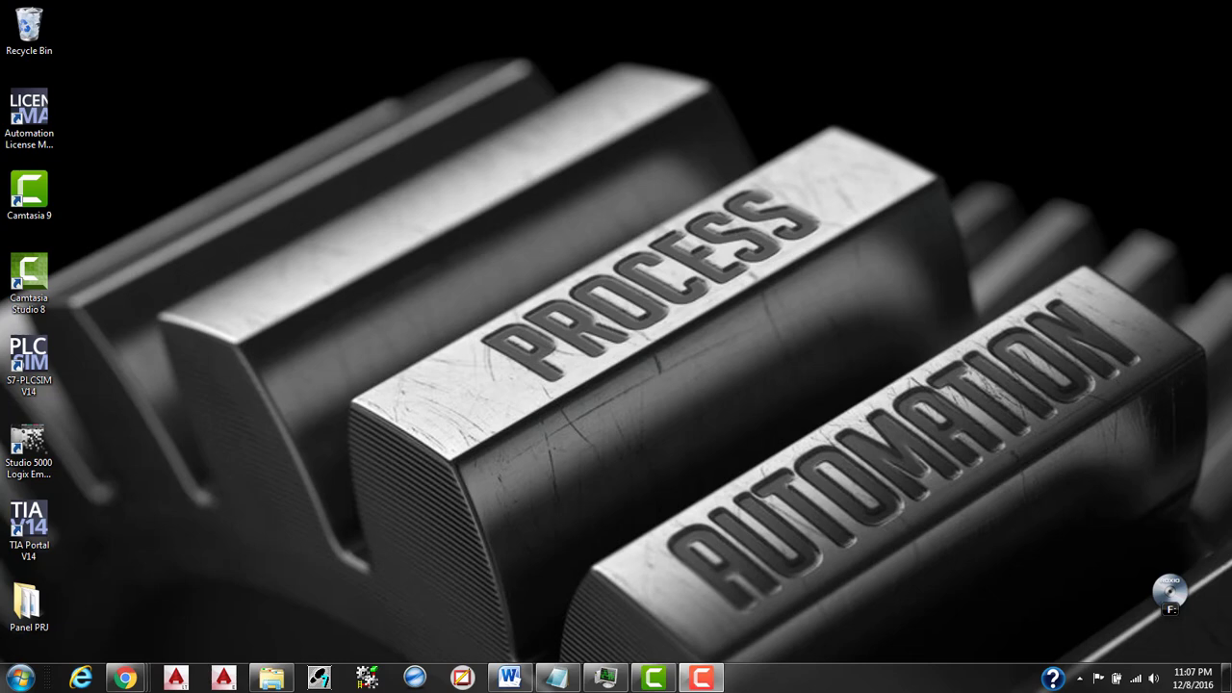
Reposition and scroll through the browser's download page, then close the browser.
{"action": "left_click", "coordinate": [125, 679]}
{"action": "left_click_drag", "start_coordinate": [407, 234], "coordinate": [406, 60]}
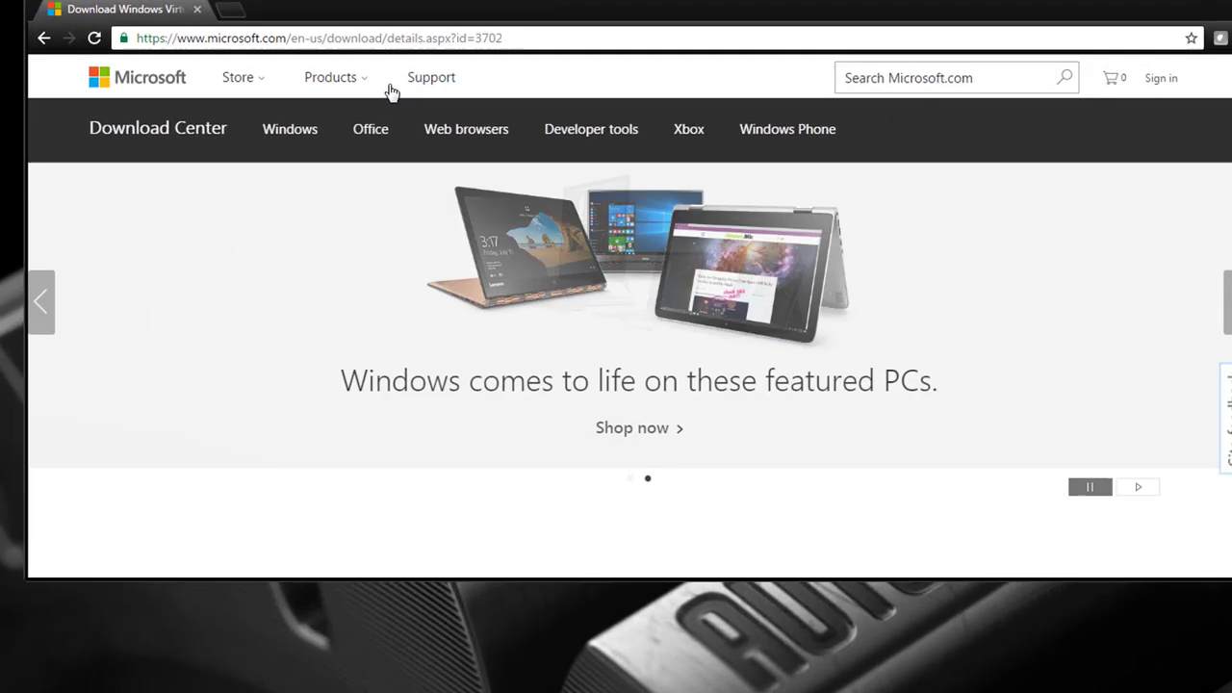
{"action": "scroll", "coordinate": [511, 351], "scroll_direction": "down", "scroll_amount": 3}
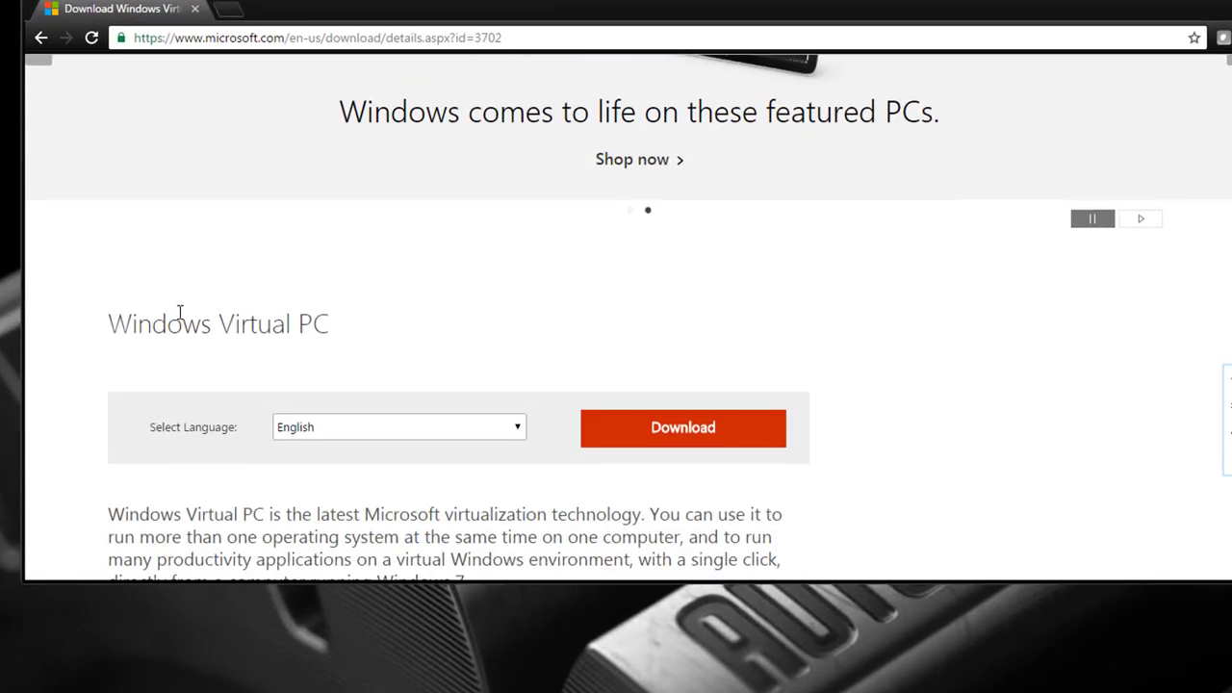
{"action": "scroll", "coordinate": [439, 374], "scroll_direction": "down", "scroll_amount": 2}
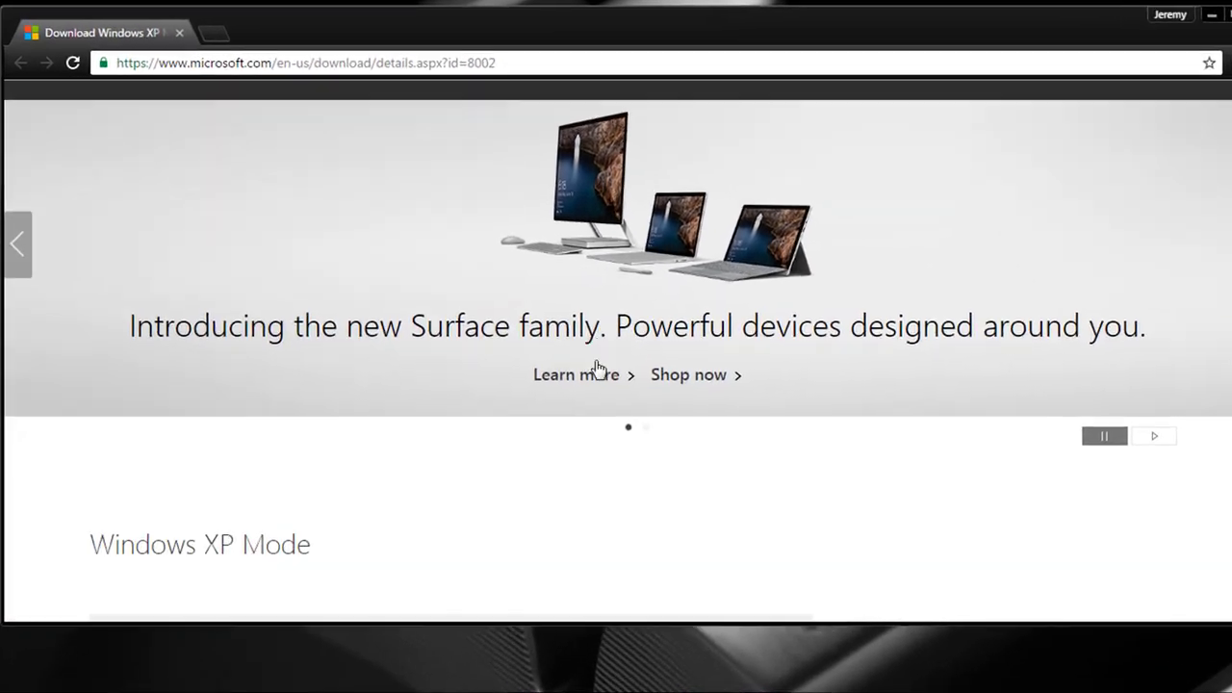
{"action": "scroll", "coordinate": [597, 369], "scroll_direction": "down", "scroll_amount": 3}
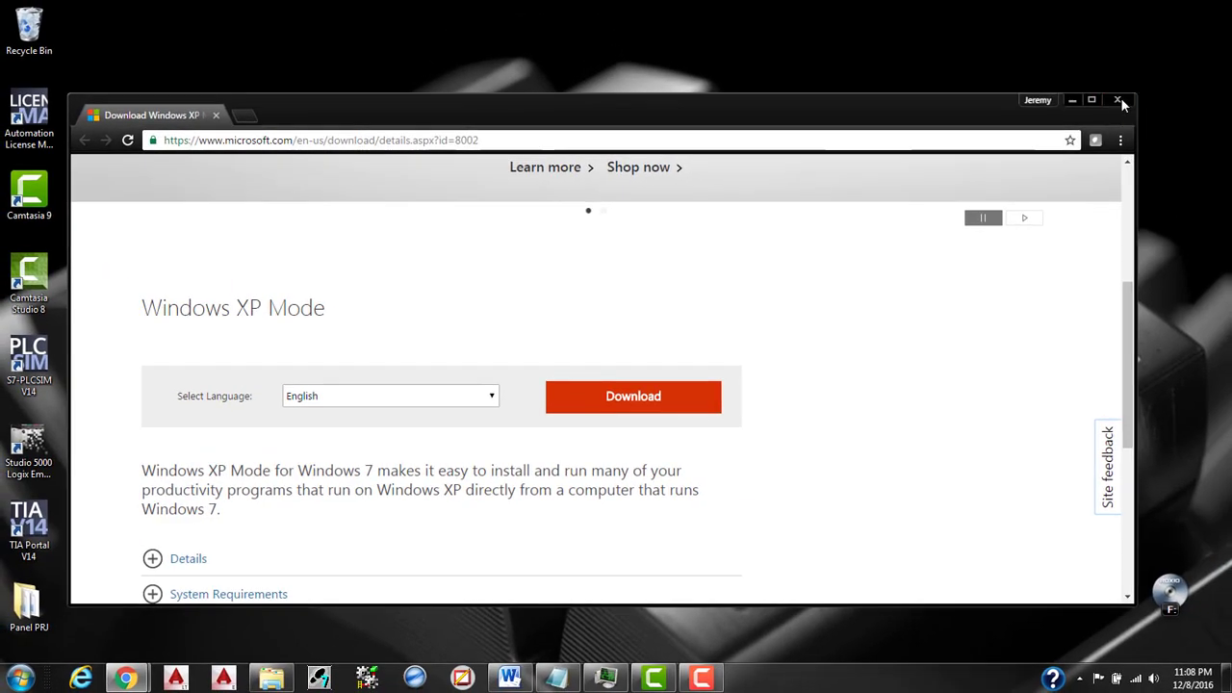
{"action": "left_click", "coordinate": [1117, 100]}
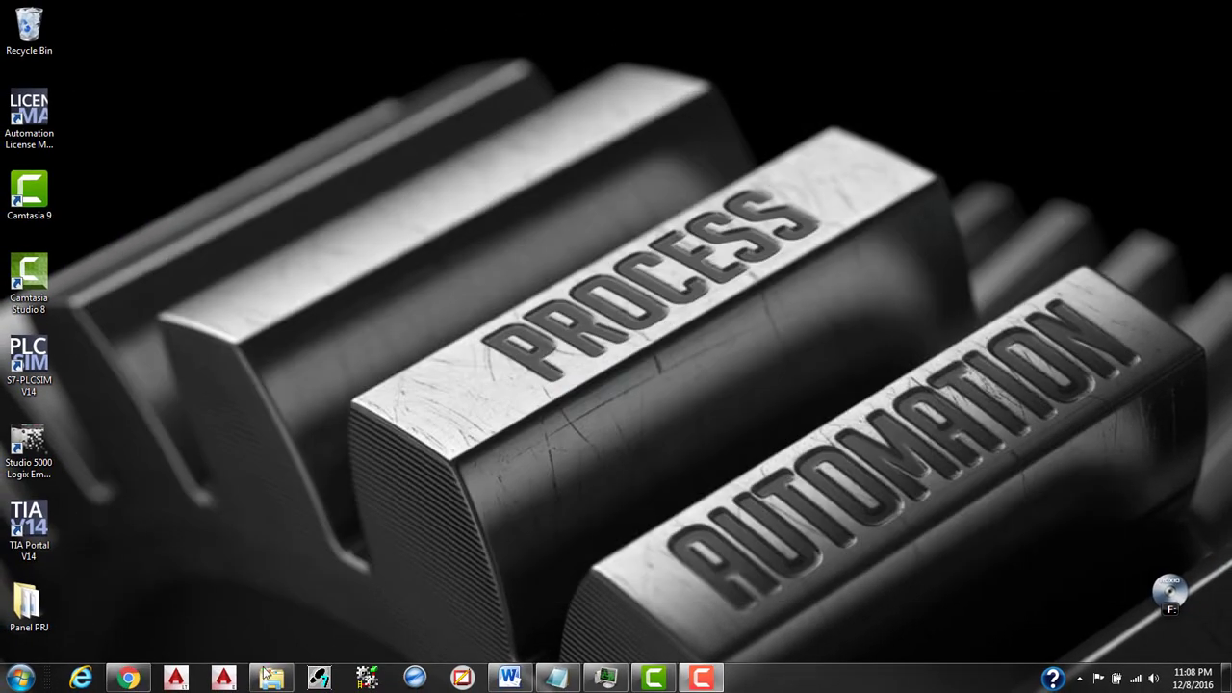
Run and confirm the KB958559 update package from the Windows Virtual PC folder.
{"action": "left_click", "coordinate": [289, 679]}
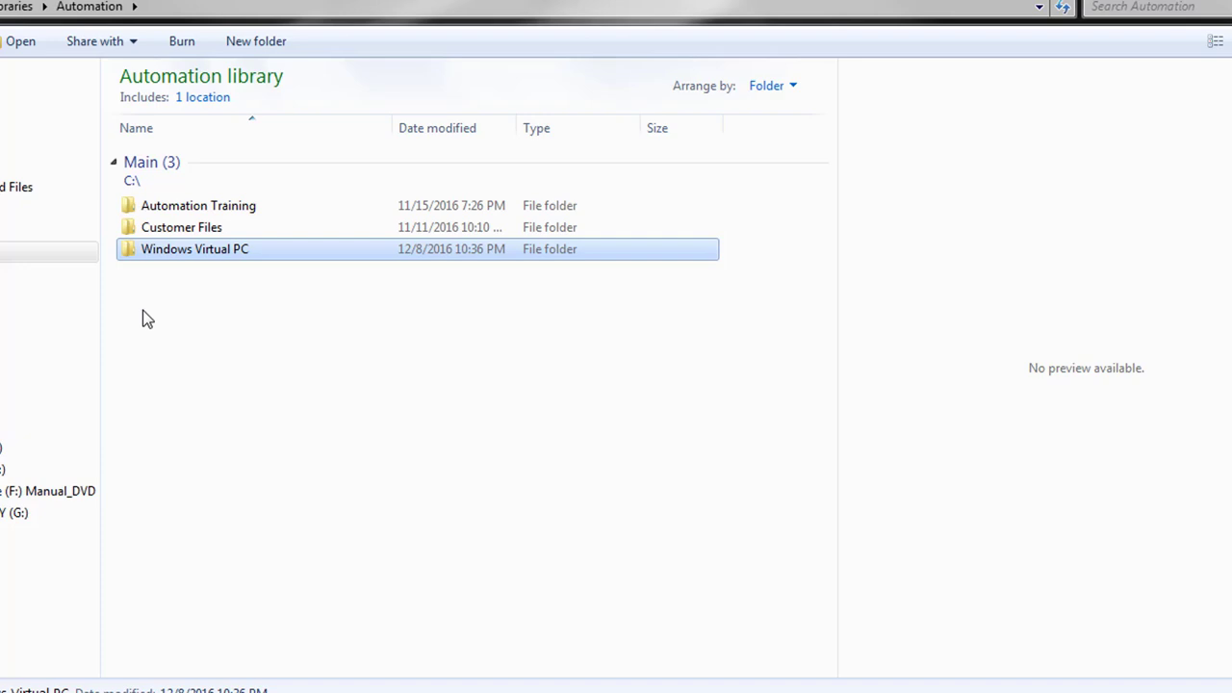
{"action": "double_click", "coordinate": [178, 250]}
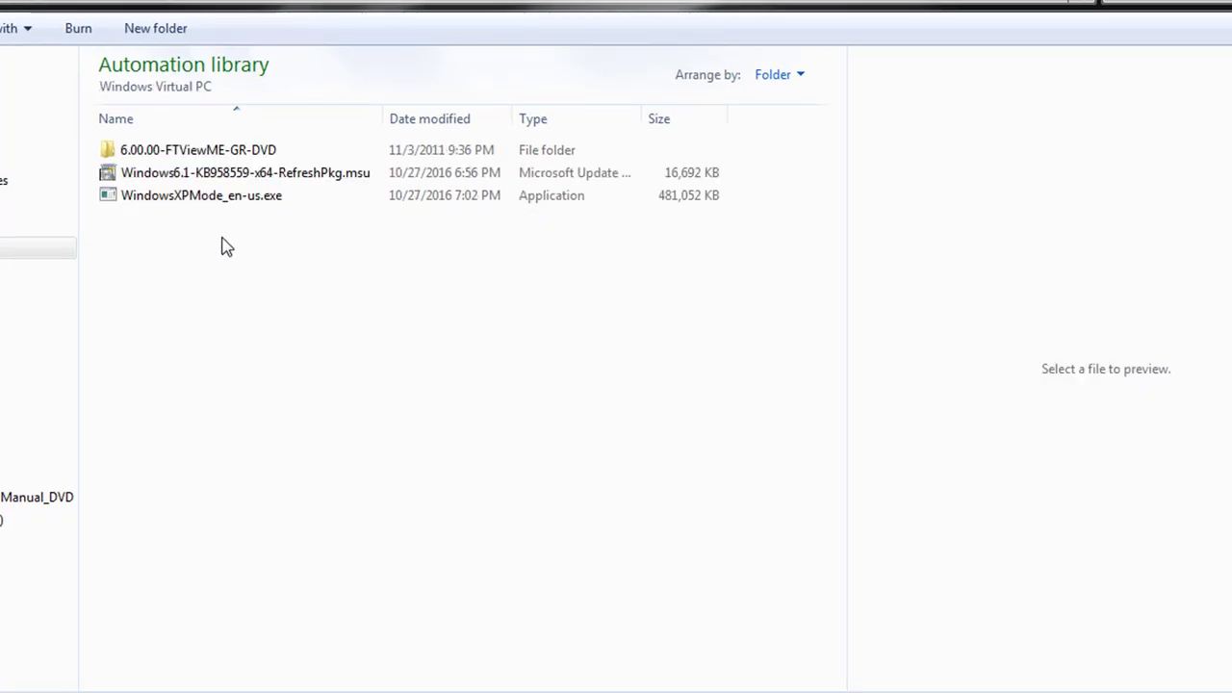
{"action": "left_click", "coordinate": [231, 182]}
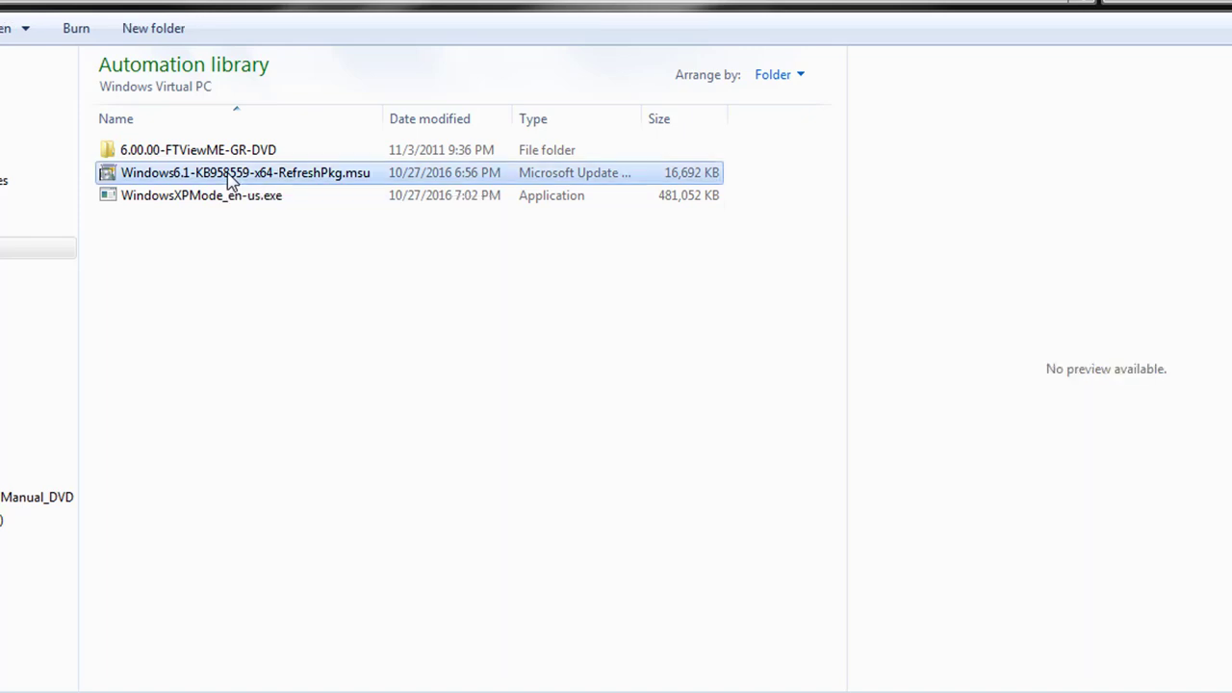
{"action": "double_click", "coordinate": [231, 180]}
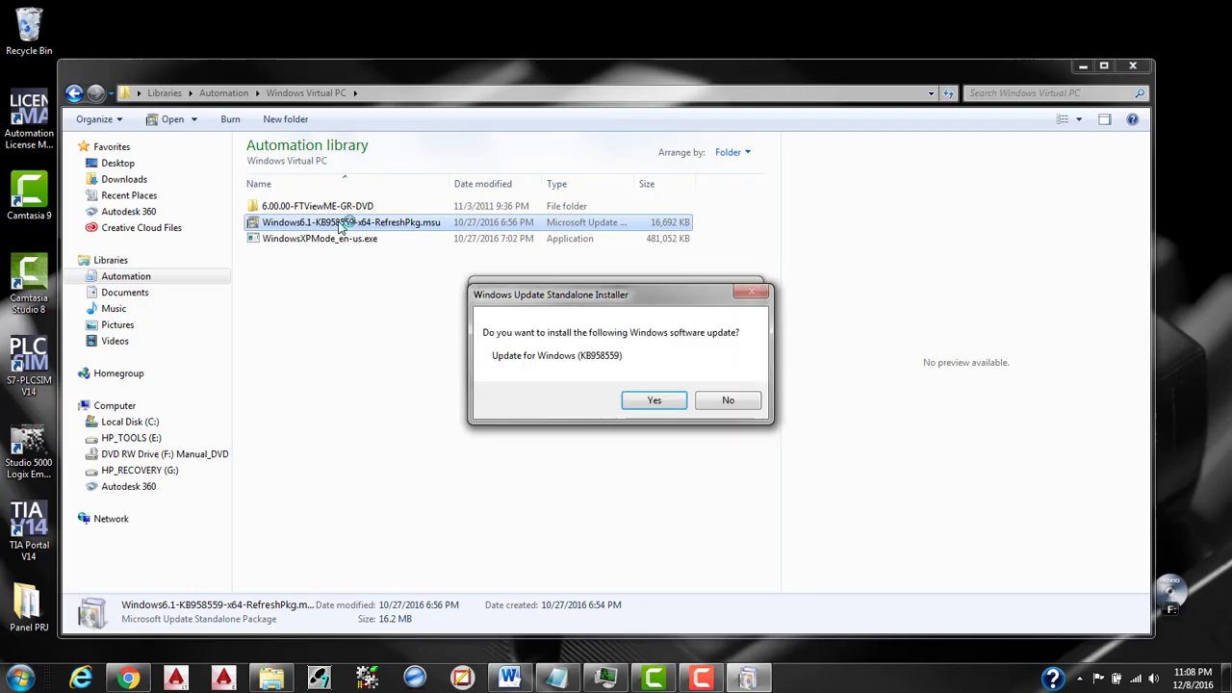
{"action": "left_click", "coordinate": [666, 420]}
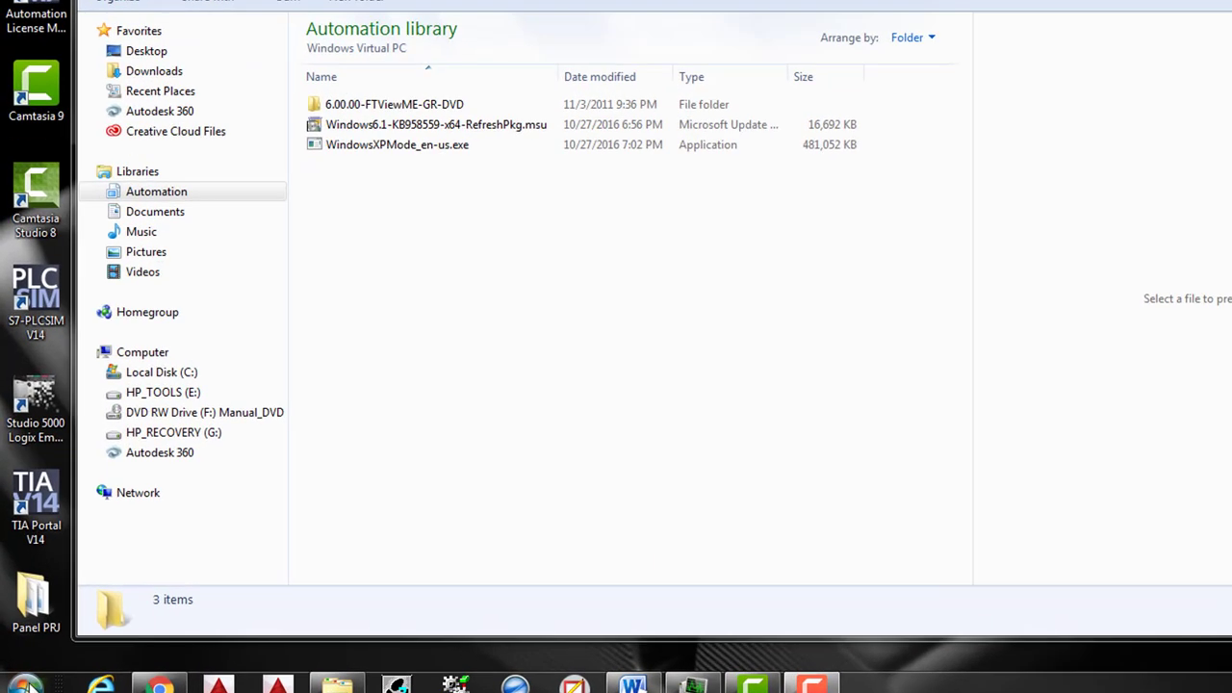
Run WindowsXPMode_en-us.exe into C:\Program Files\Windows XP Mode, unticking Launch Windows XP Mode.
{"action": "left_click", "coordinate": [19, 679]}
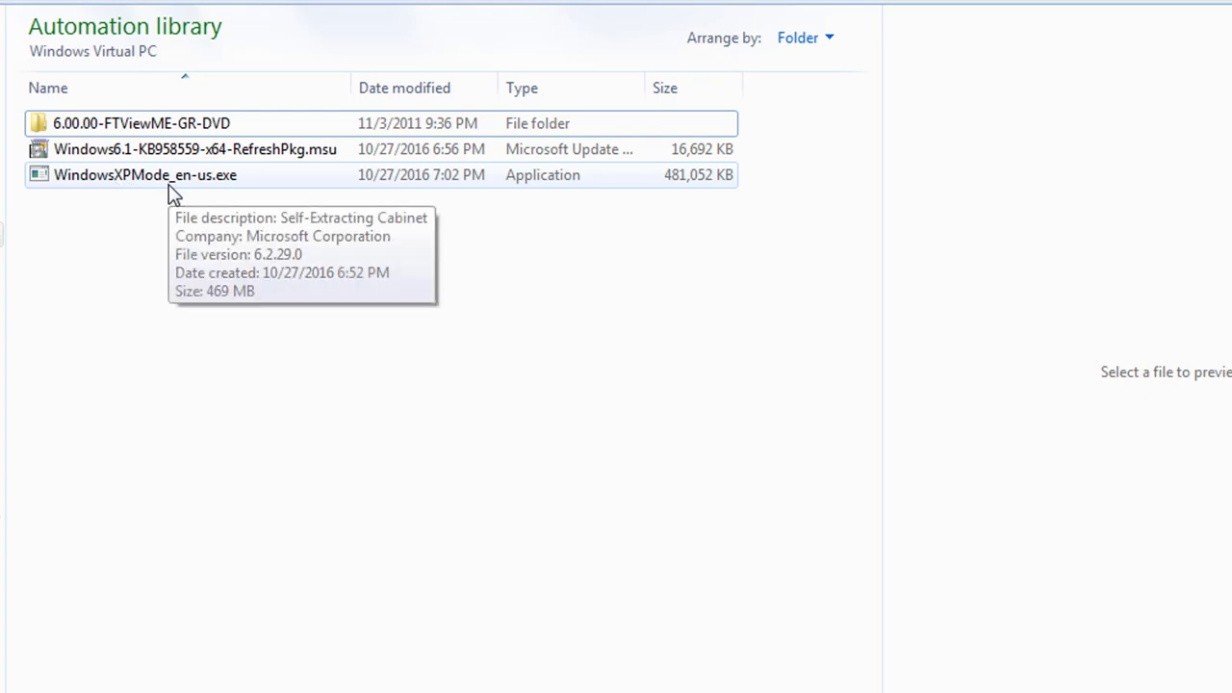
{"action": "double_click", "coordinate": [169, 191]}
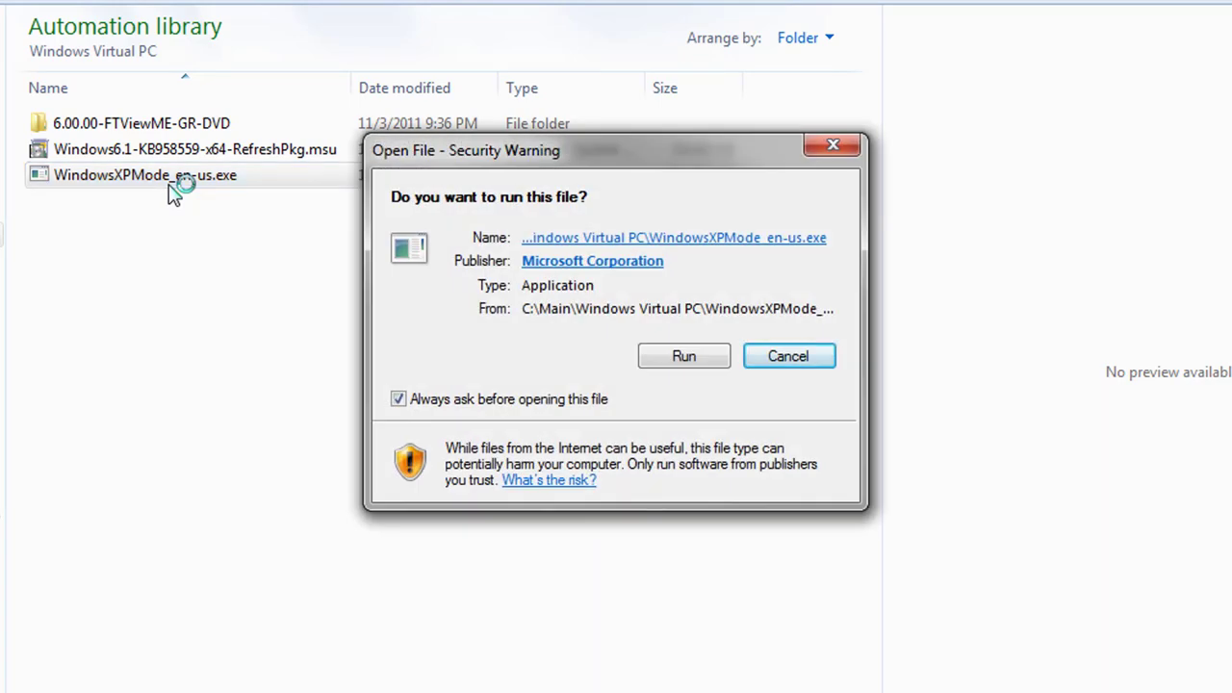
{"action": "left_click", "coordinate": [684, 356]}
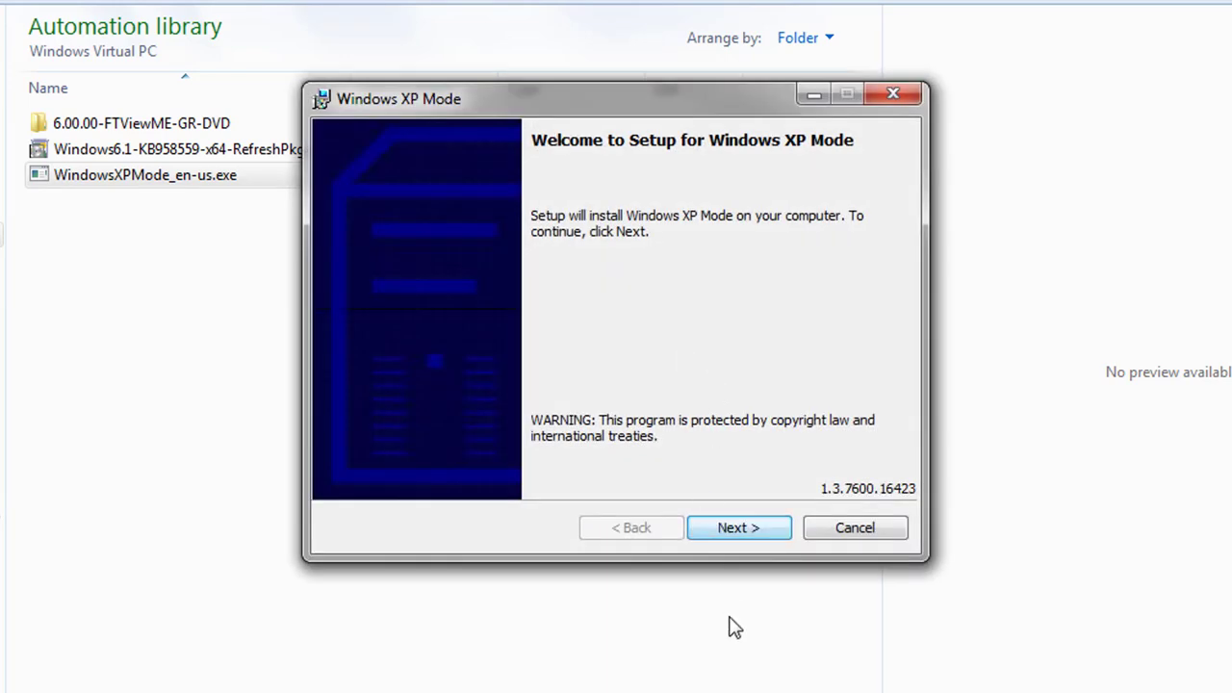
{"action": "left_click", "coordinate": [742, 530]}
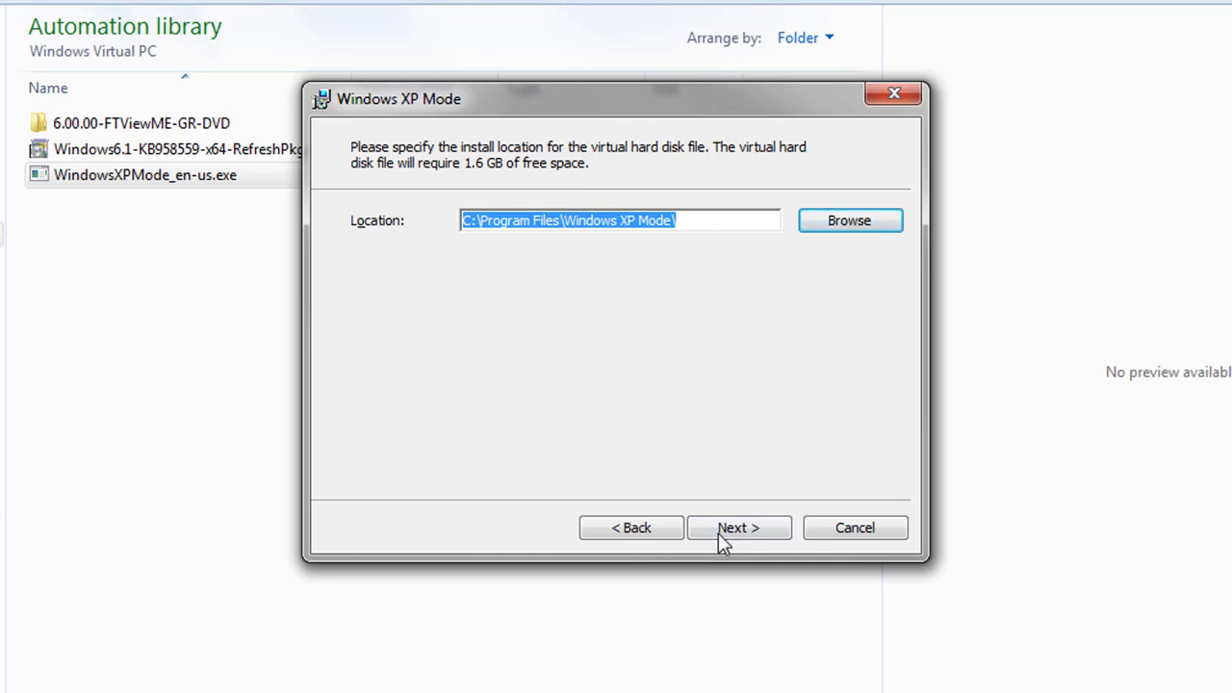
{"action": "left_click", "coordinate": [727, 526]}
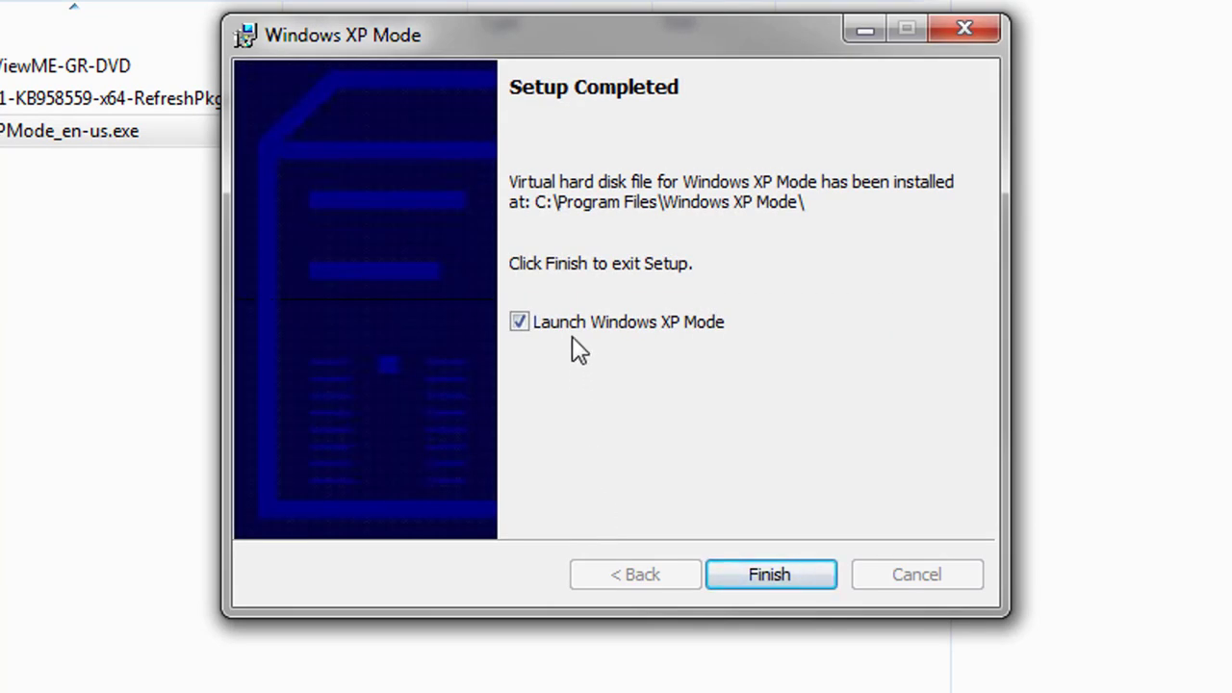
{"action": "left_click", "coordinate": [519, 323]}
Finish the installer, minimize Explorer, and expand Windows Virtual PC under Start > All Programs.
{"action": "left_click", "coordinate": [765, 575]}
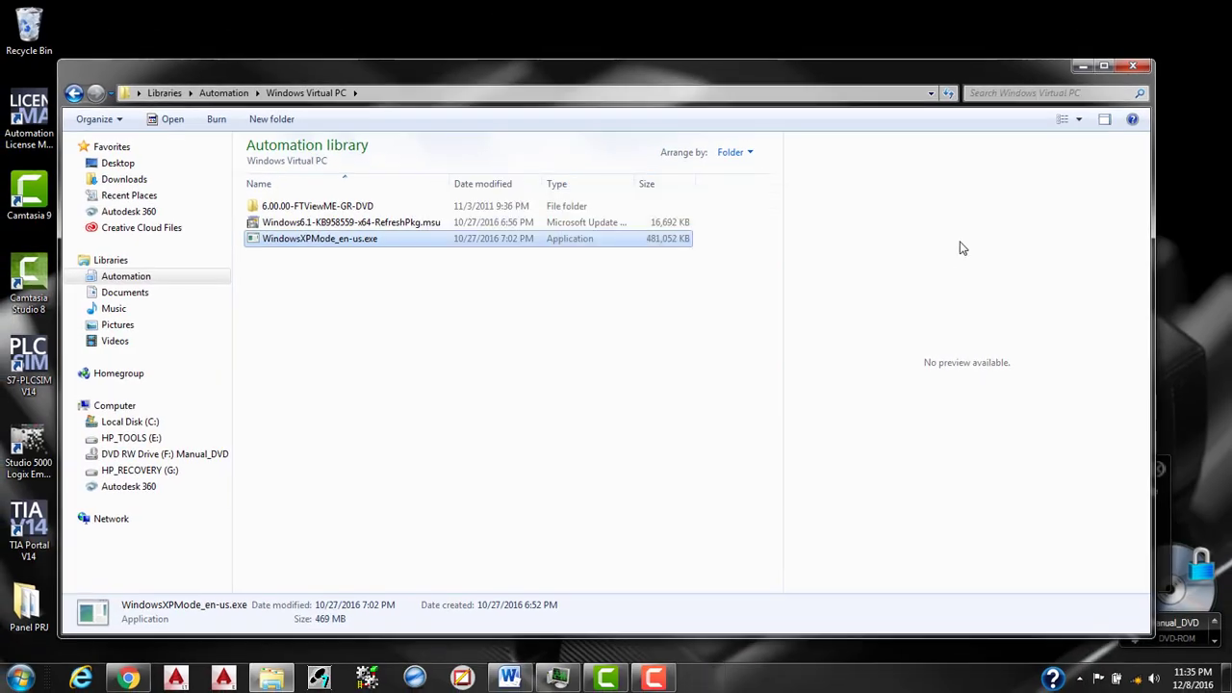
{"action": "left_click", "coordinate": [1082, 67]}
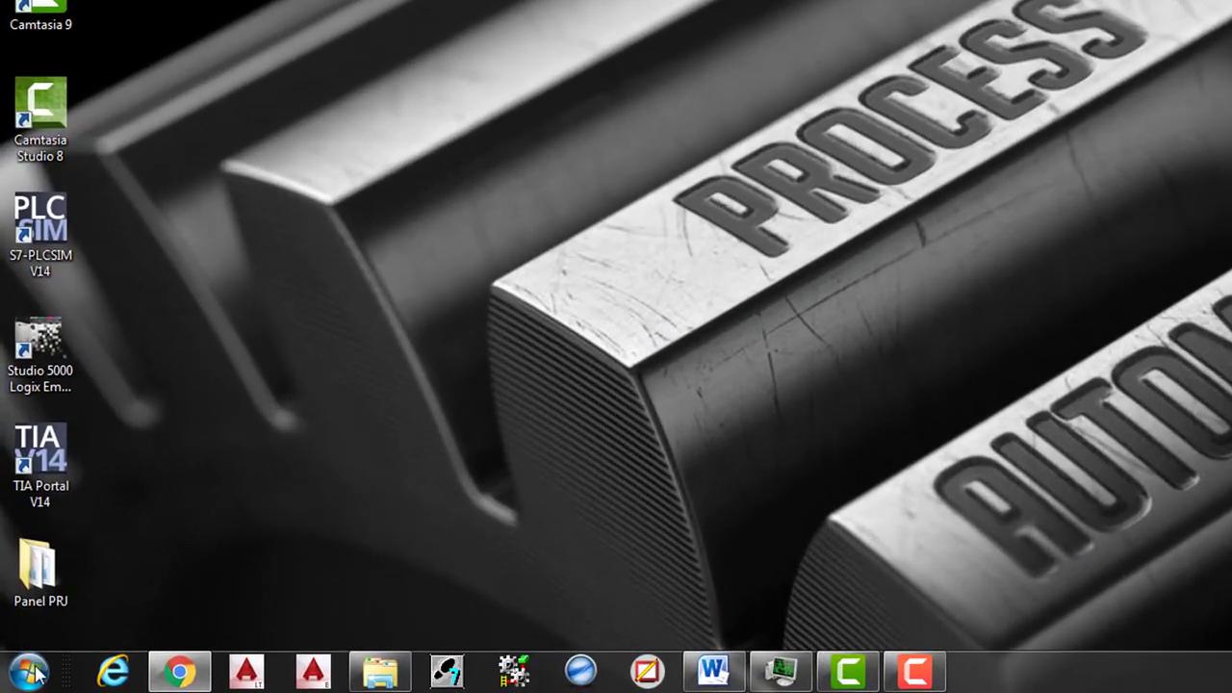
{"action": "left_click", "coordinate": [21, 678]}
{"action": "left_click", "coordinate": [105, 556]}
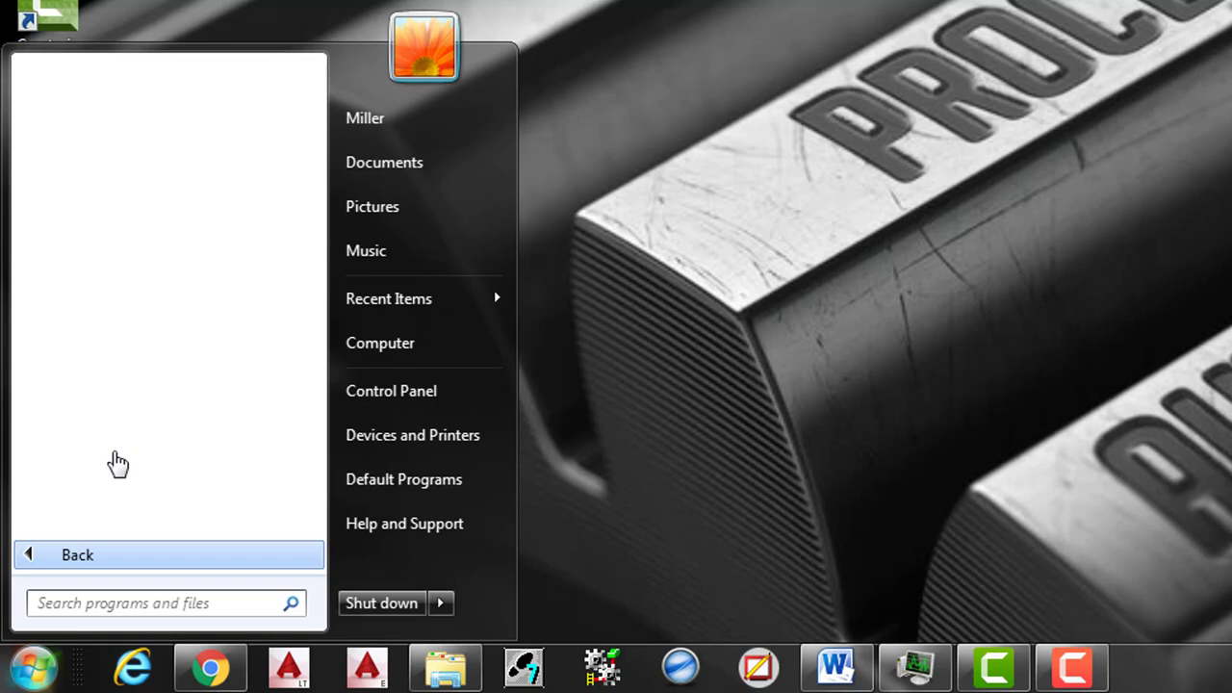
{"action": "scroll", "coordinate": [126, 431], "scroll_direction": "down", "scroll_amount": 15}
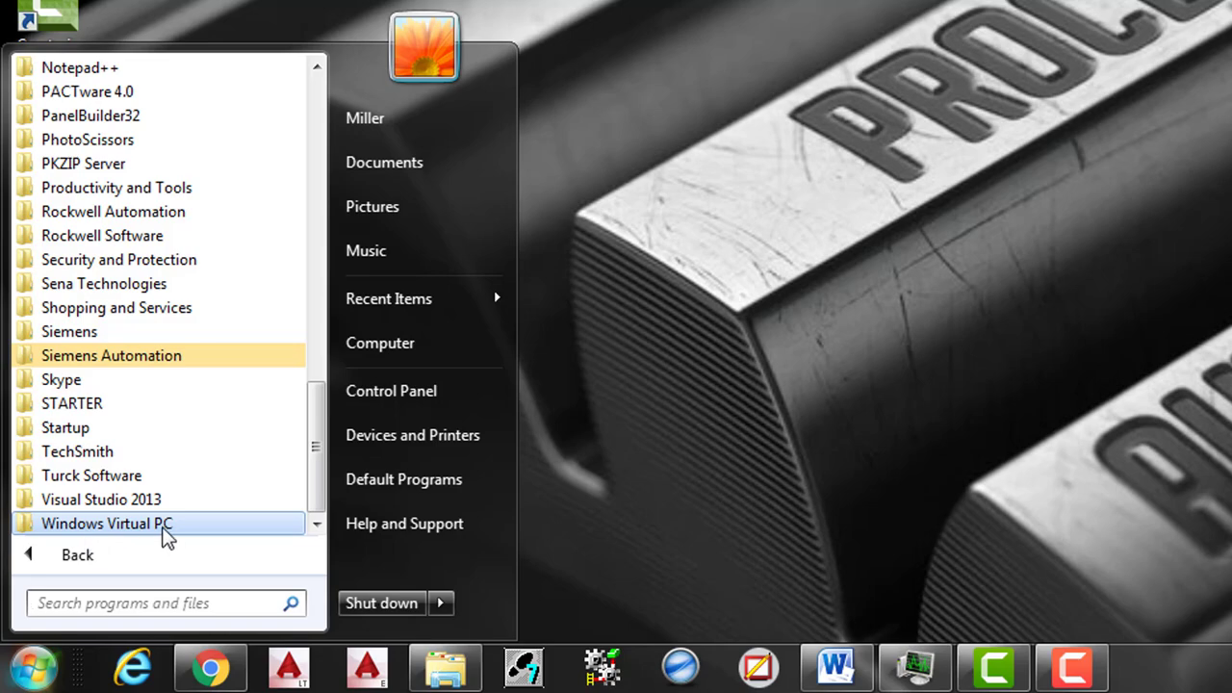
{"action": "left_click", "coordinate": [163, 528]}
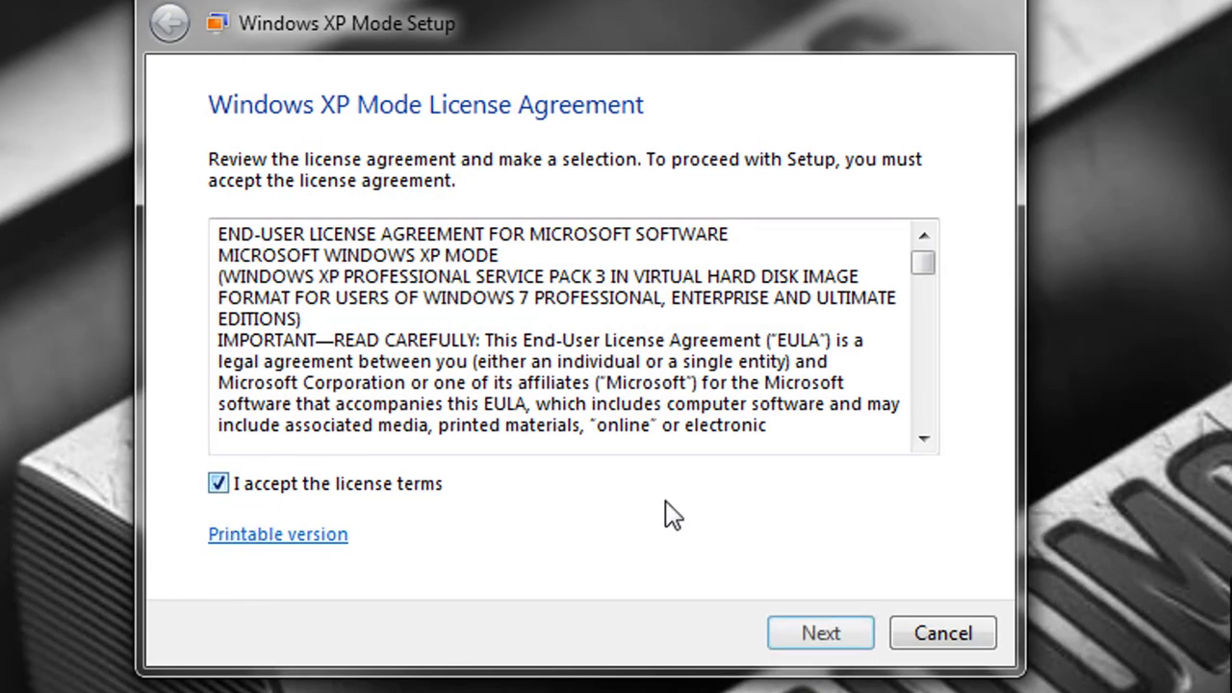
Accept the license, then enter and confirm the XP user's password.
{"action": "left_click", "coordinate": [821, 633]}
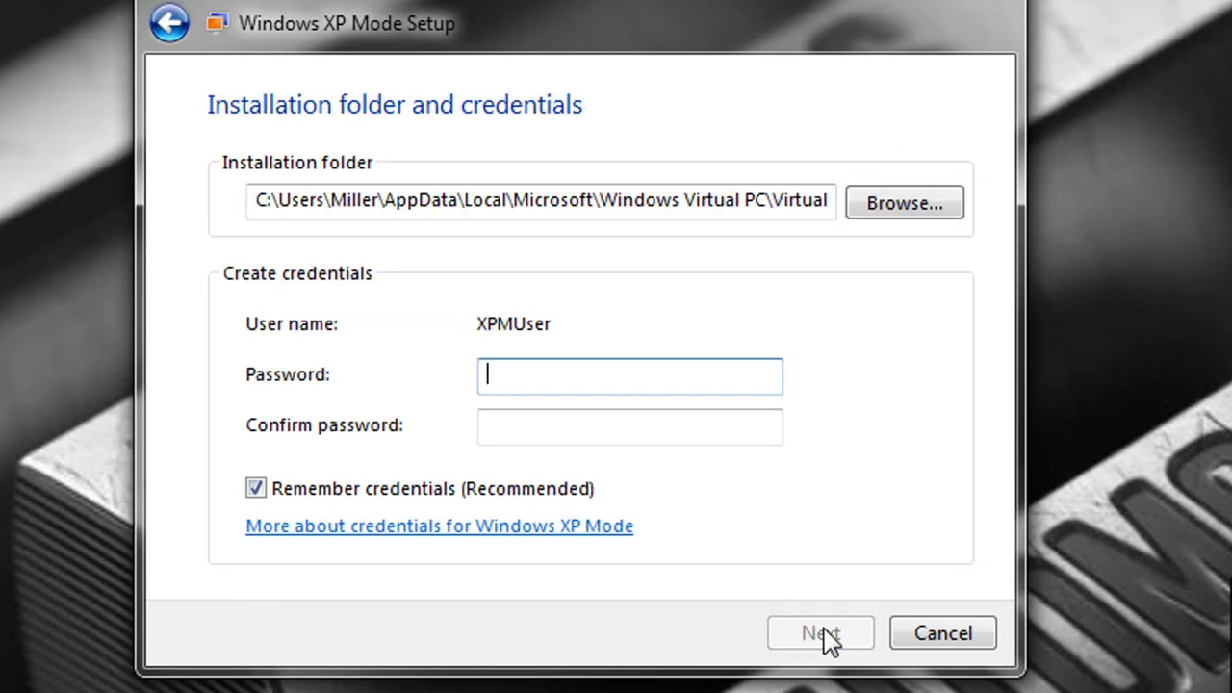
{"action": "type", "text": "passwor"}
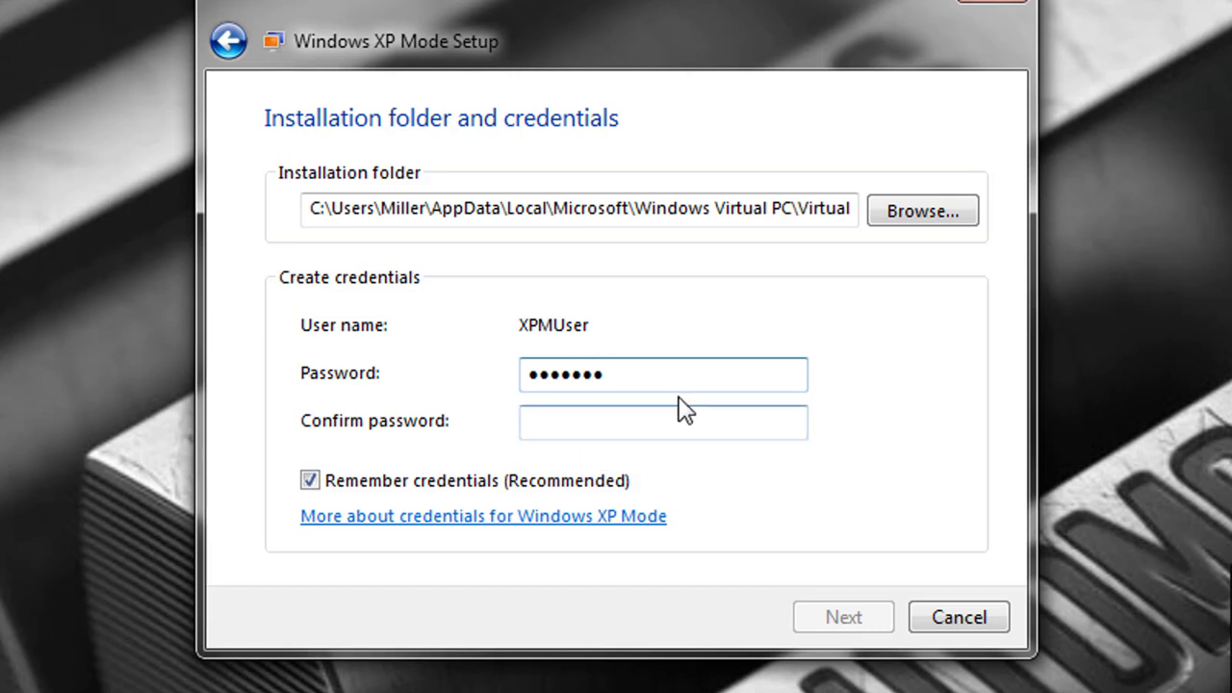
{"action": "left_click", "coordinate": [643, 409]}
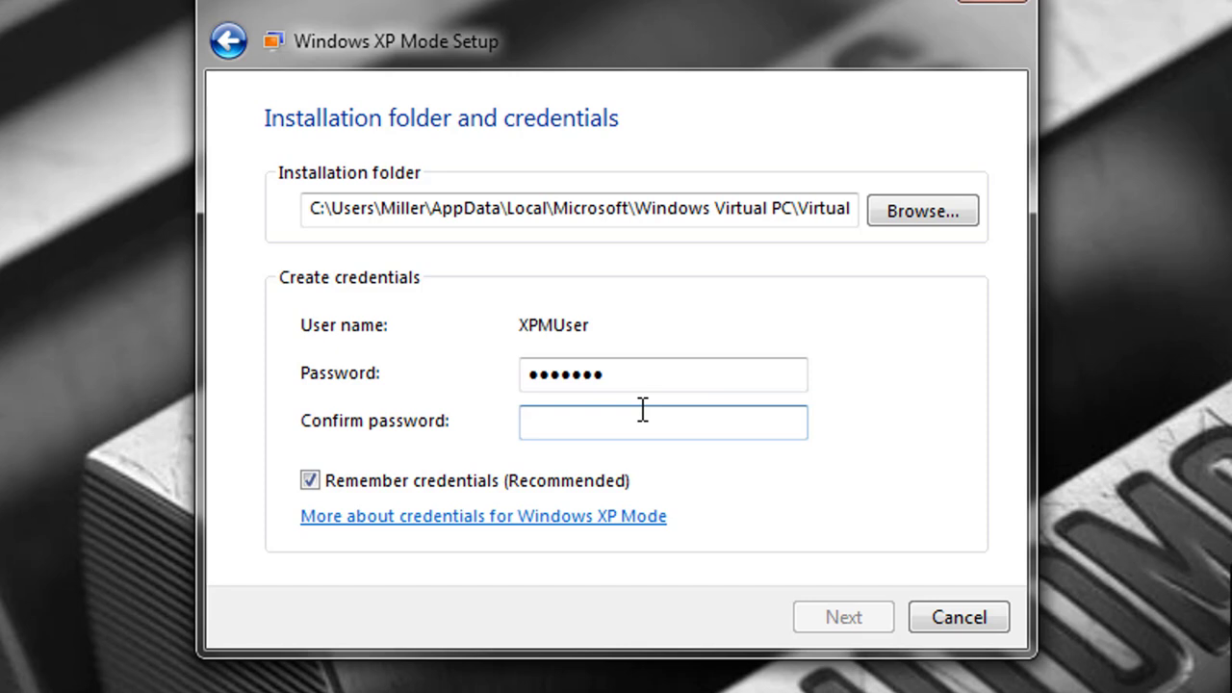
{"action": "type", "text": "passwor"}
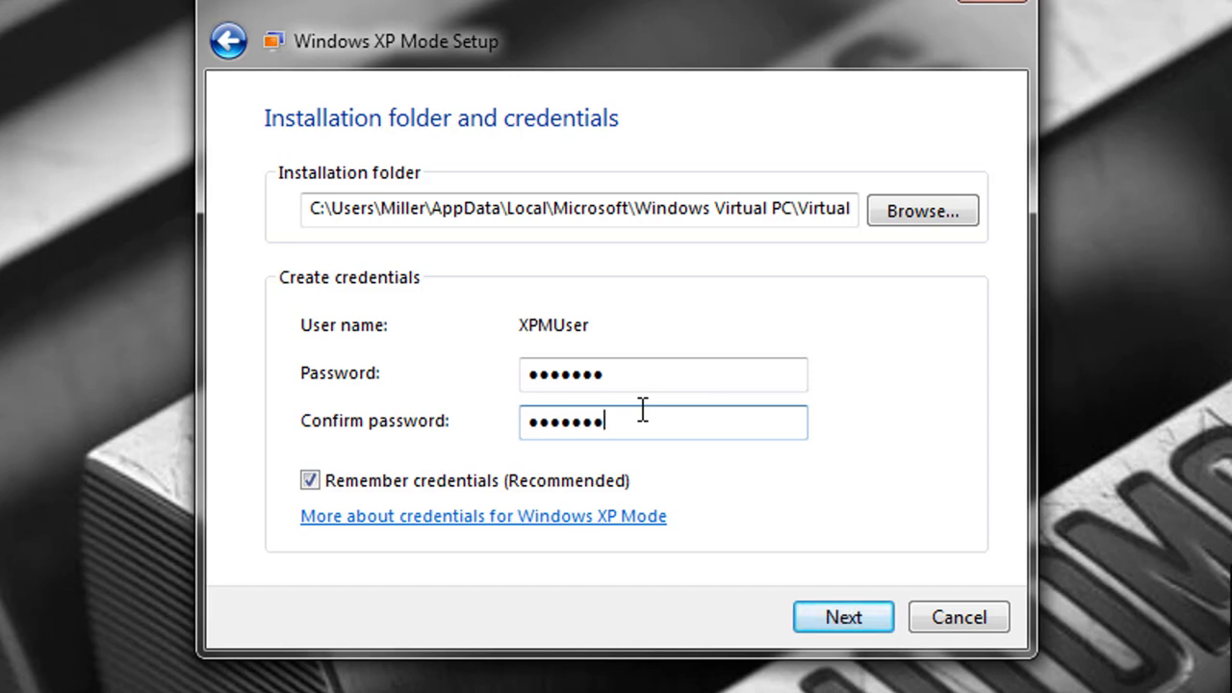
{"action": "left_click", "coordinate": [862, 624]}
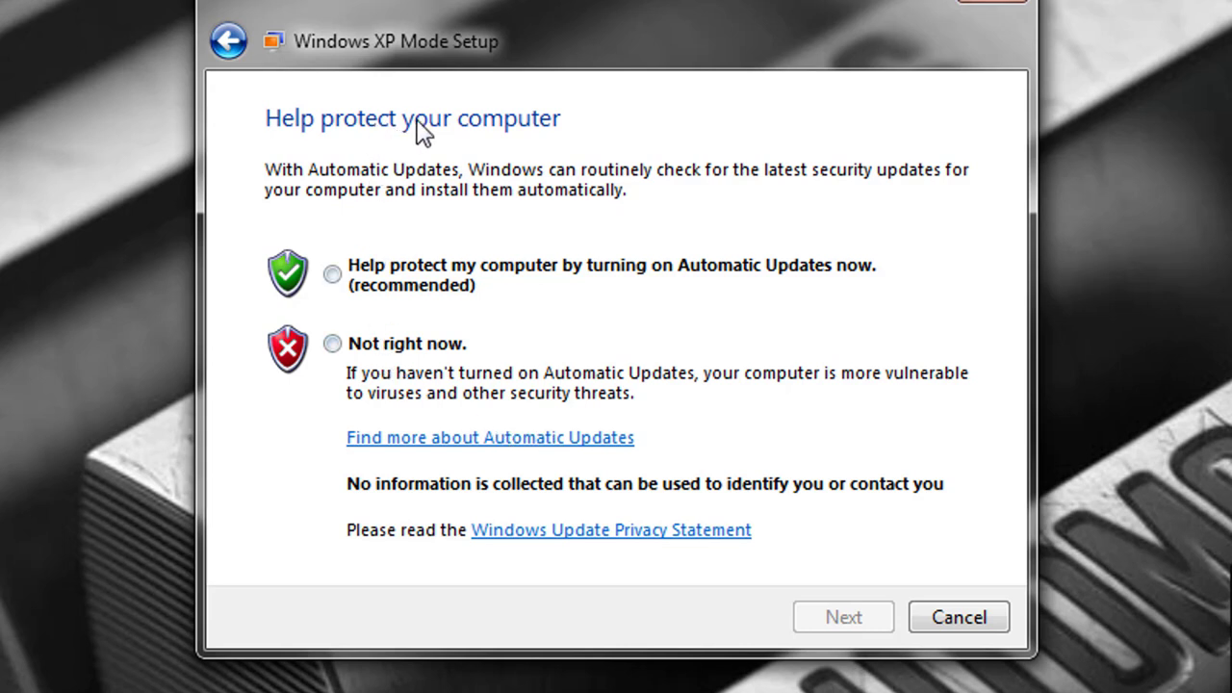
Choose Not right now for automatic updates and start the XP Mode setup.
{"action": "left_click", "coordinate": [333, 345]}
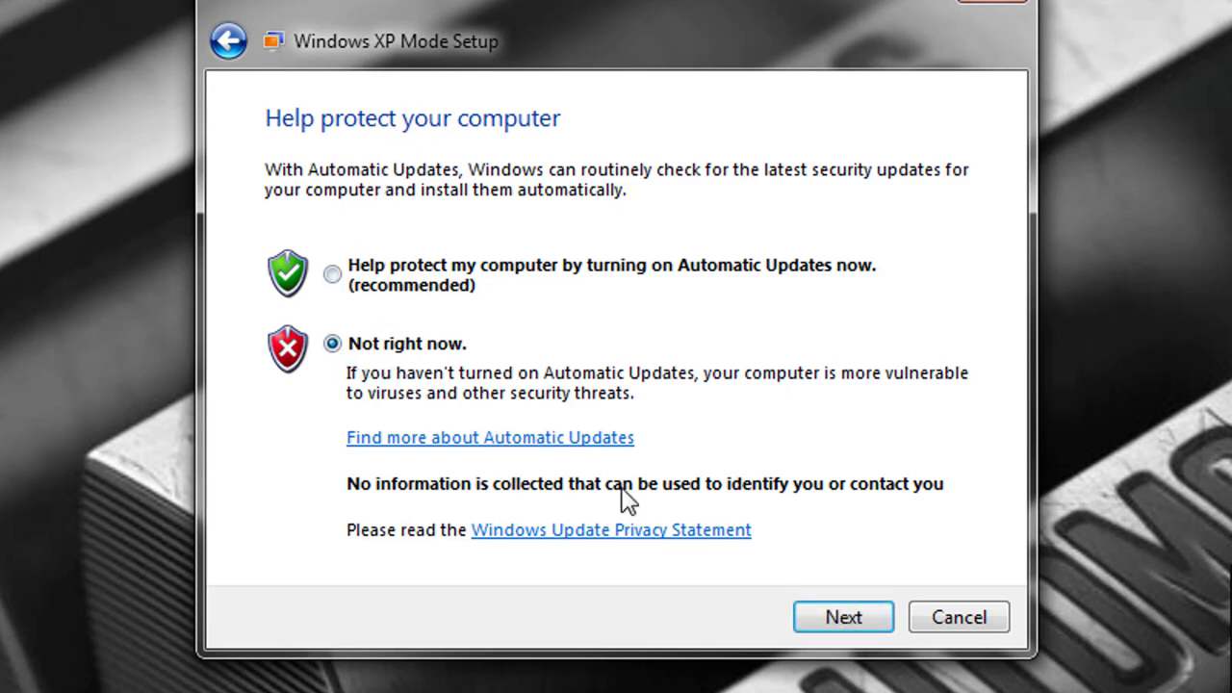
{"action": "left_click", "coordinate": [829, 620]}
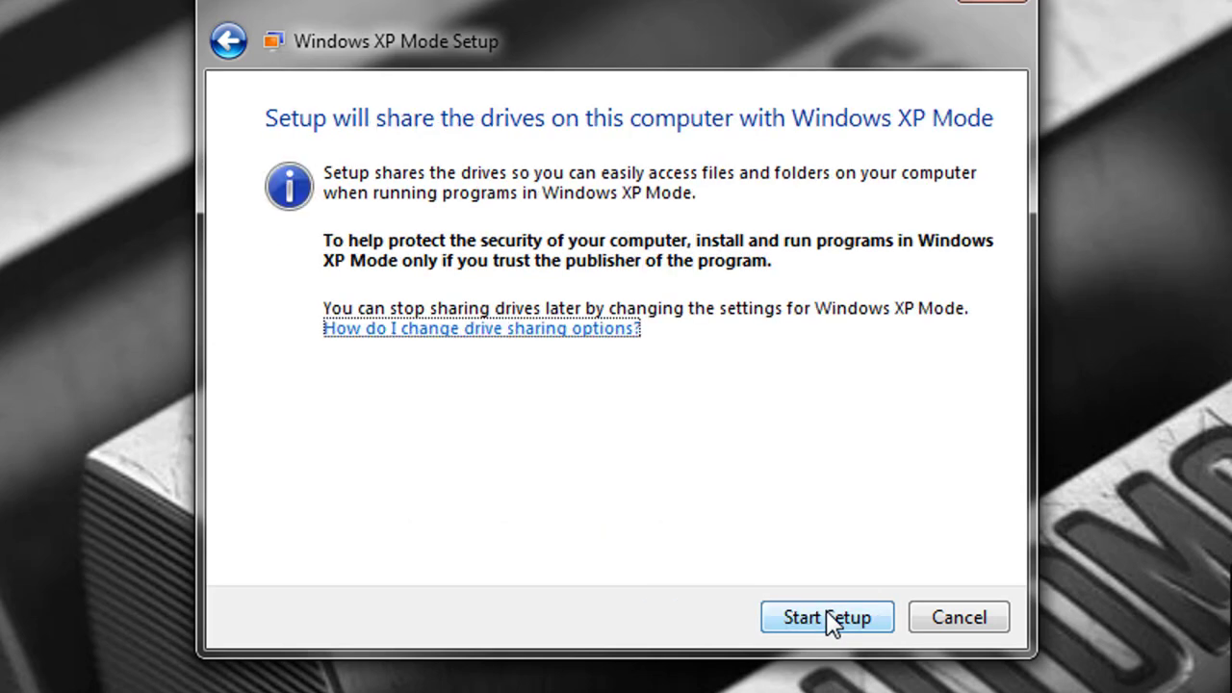
{"action": "left_click", "coordinate": [831, 621]}
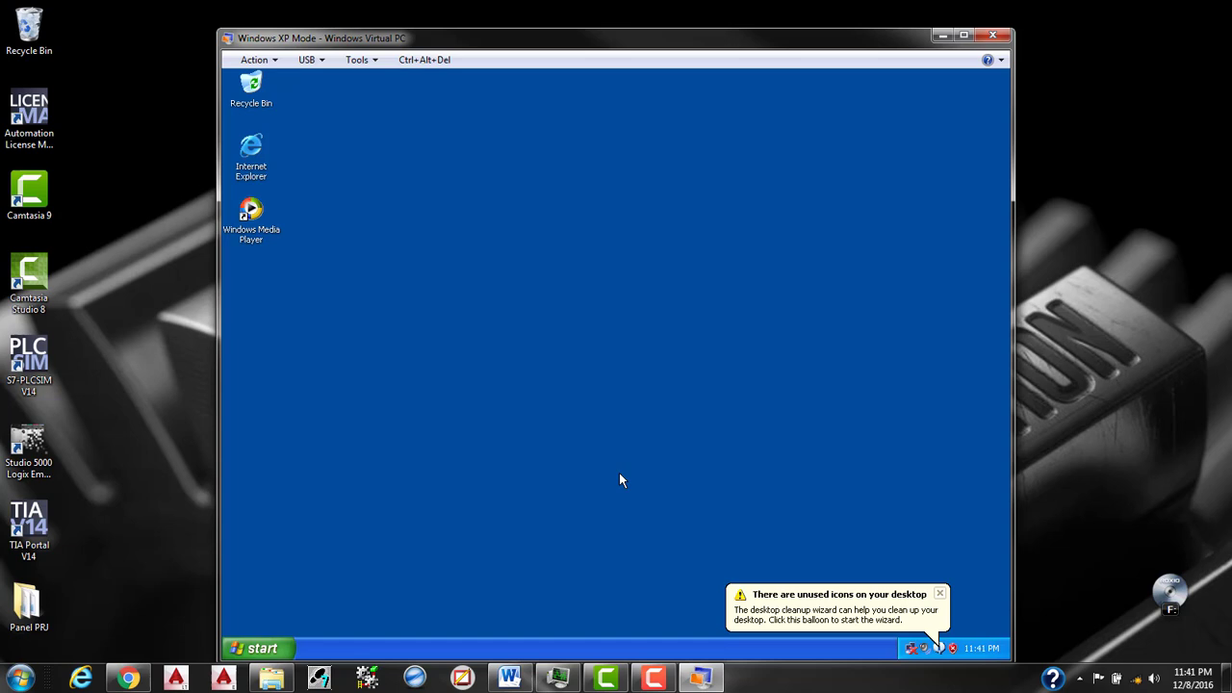
Close the unused desktop icons balloon in the XP taskbar tray.
{"action": "left_click", "coordinate": [941, 594]}
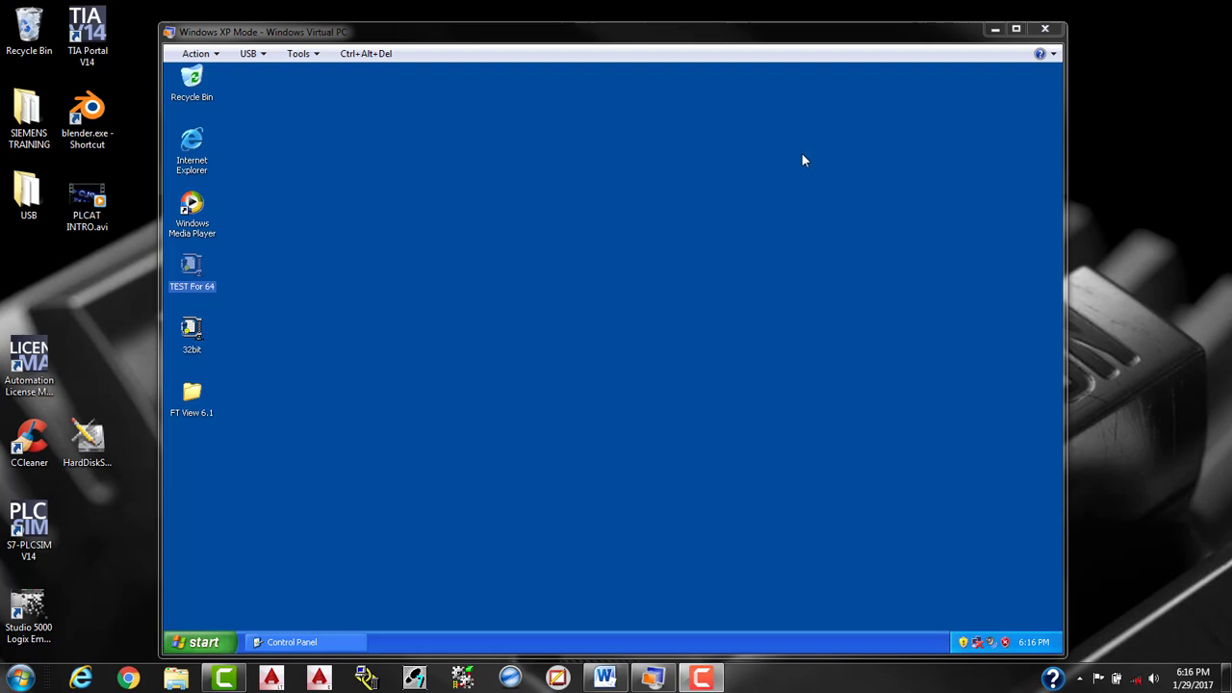
Dismiss the XP Start menu and leave the FT View 6.1 folder selected on the desktop.
{"action": "double_click", "coordinate": [196, 396]}
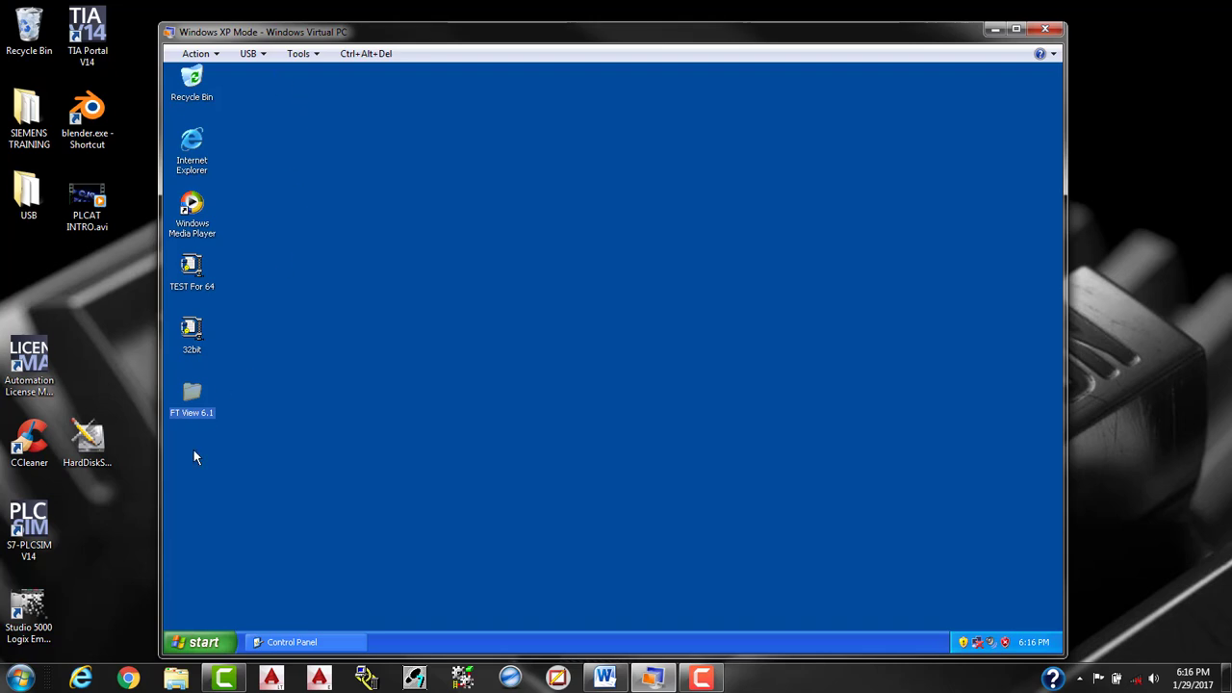
{"action": "left_click", "coordinate": [203, 642]}
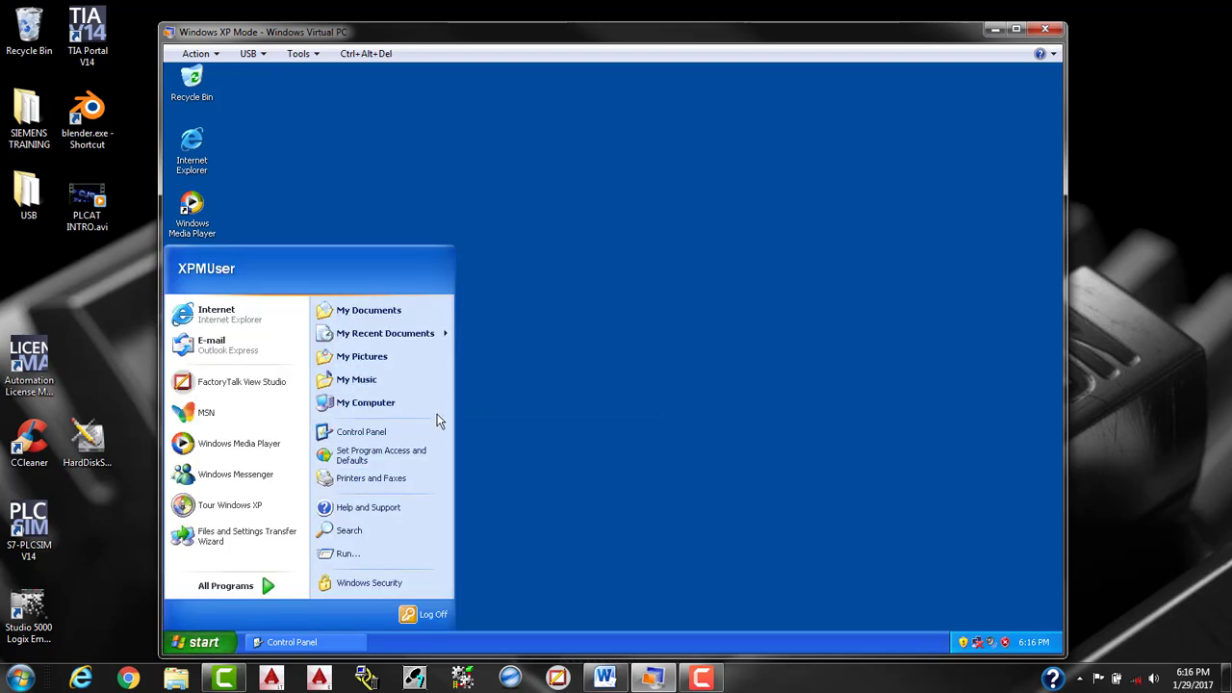
{"action": "left_click", "coordinate": [674, 373]}
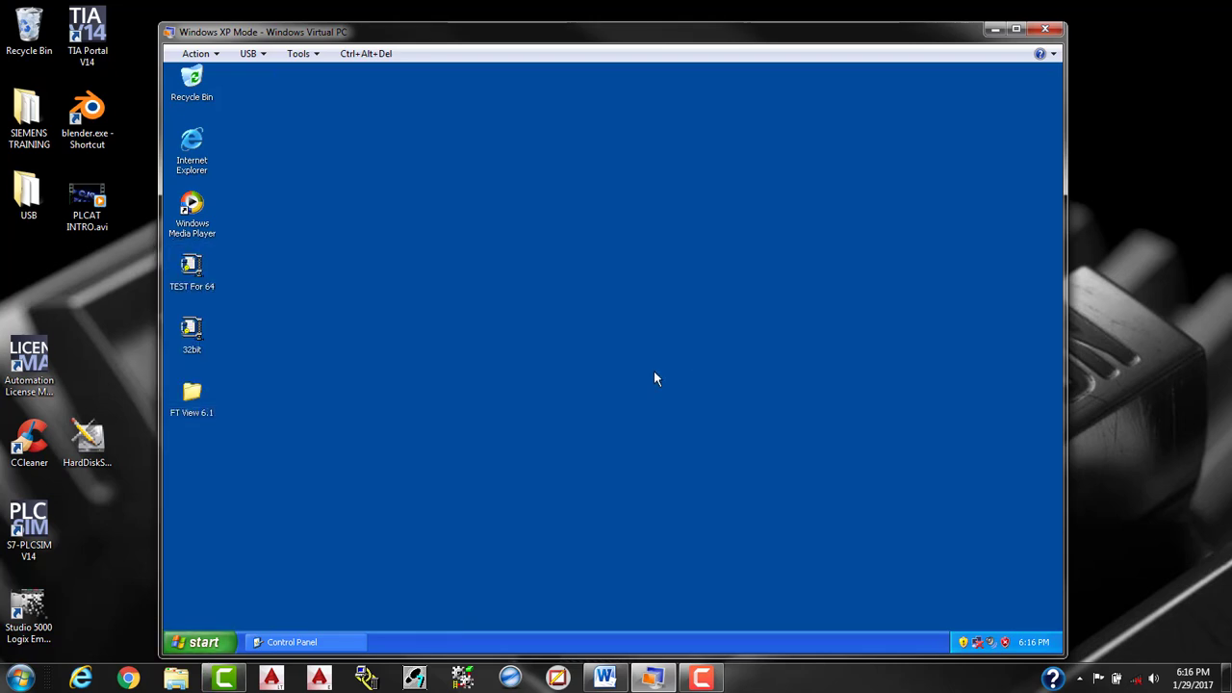
{"action": "left_click", "coordinate": [198, 395]}
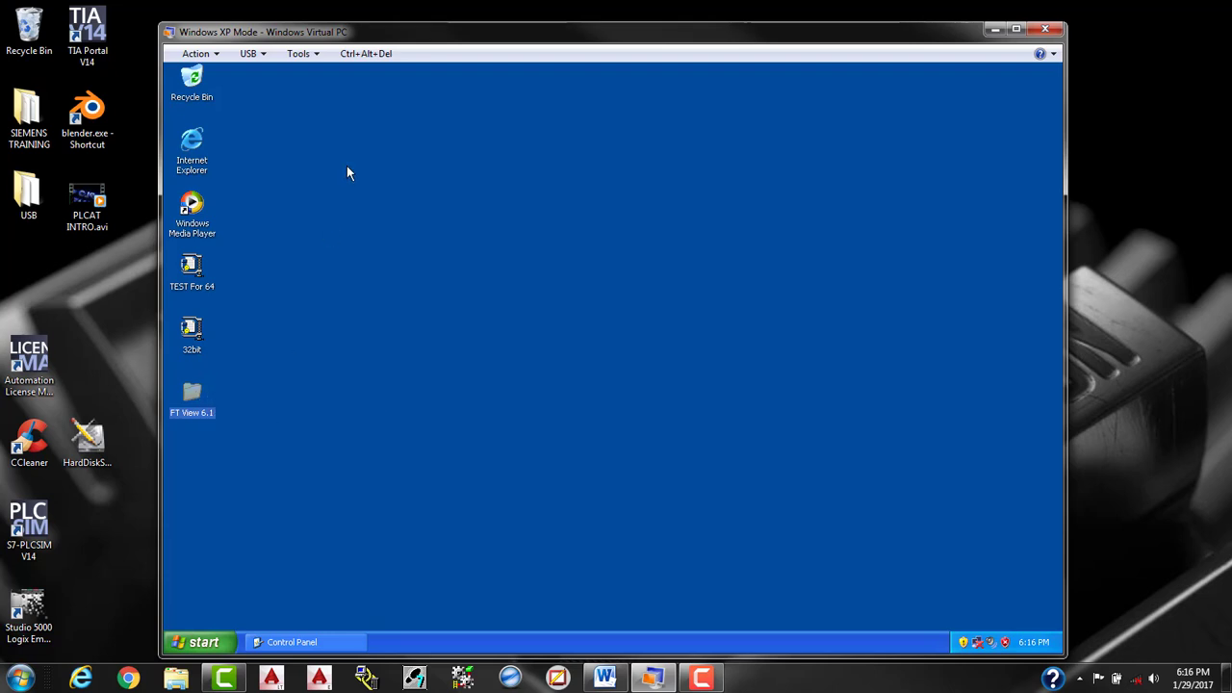
Disable Integration Features from Tools and log back in with the XP password.
{"action": "left_click", "coordinate": [301, 54]}
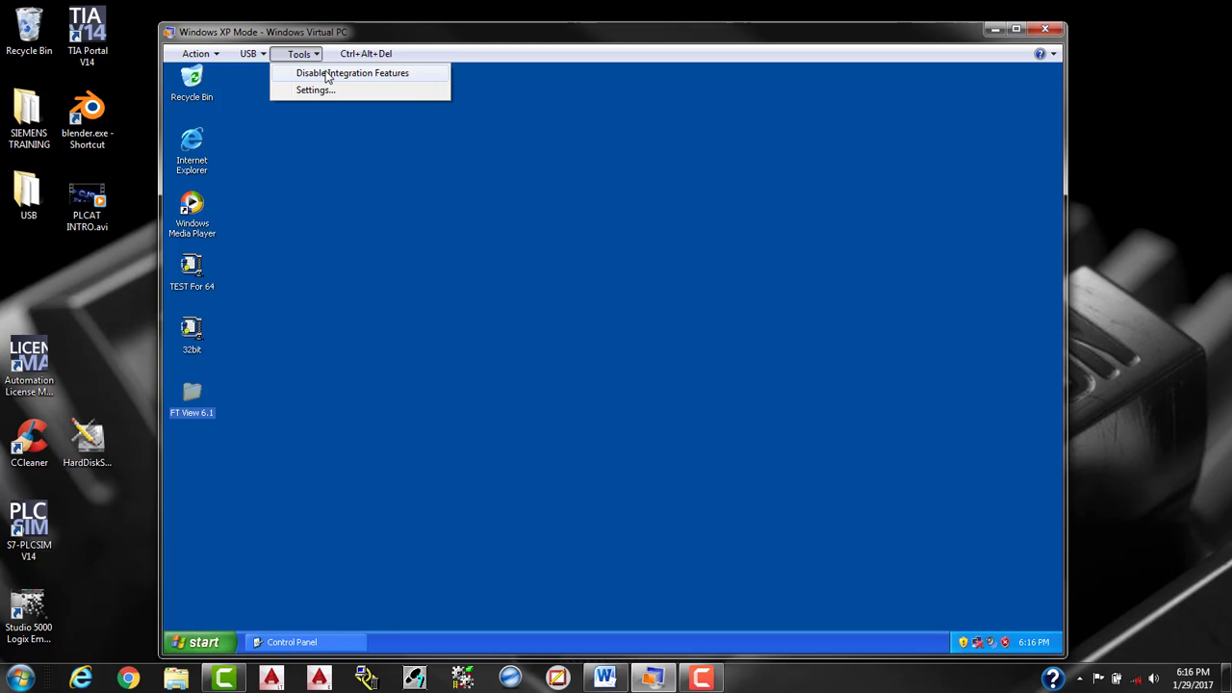
{"action": "left_click", "coordinate": [352, 77]}
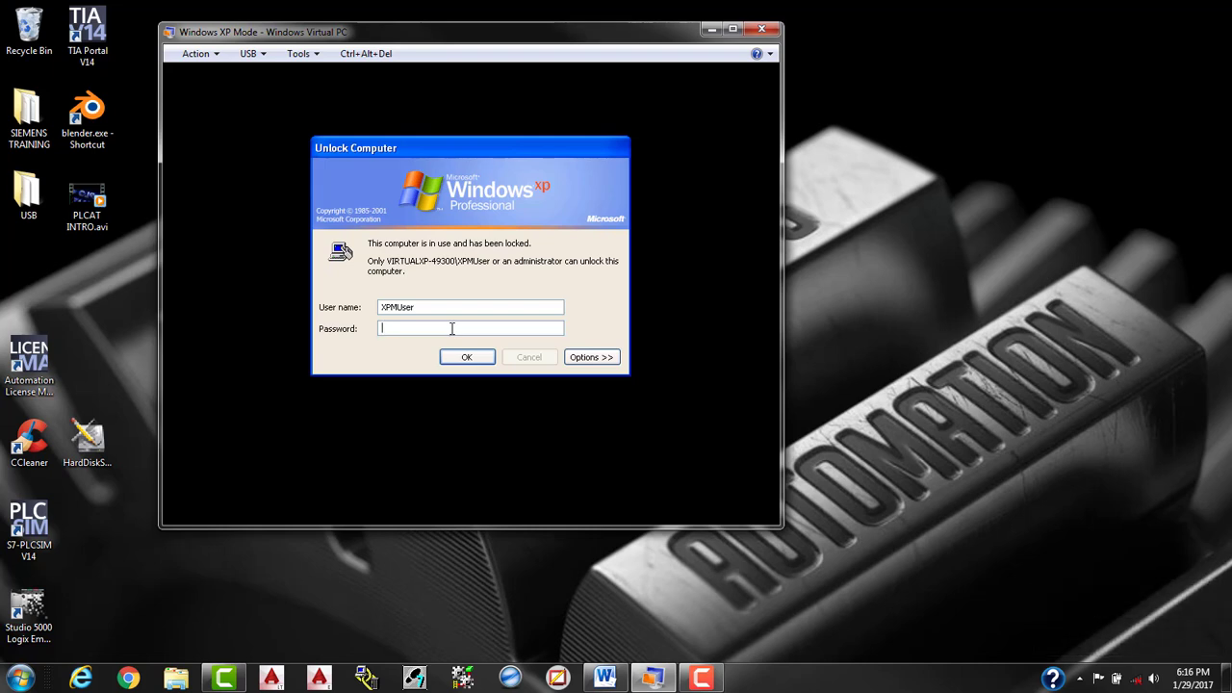
{"action": "type", "text": "•••••••"}
{"action": "key", "text": "Return"}
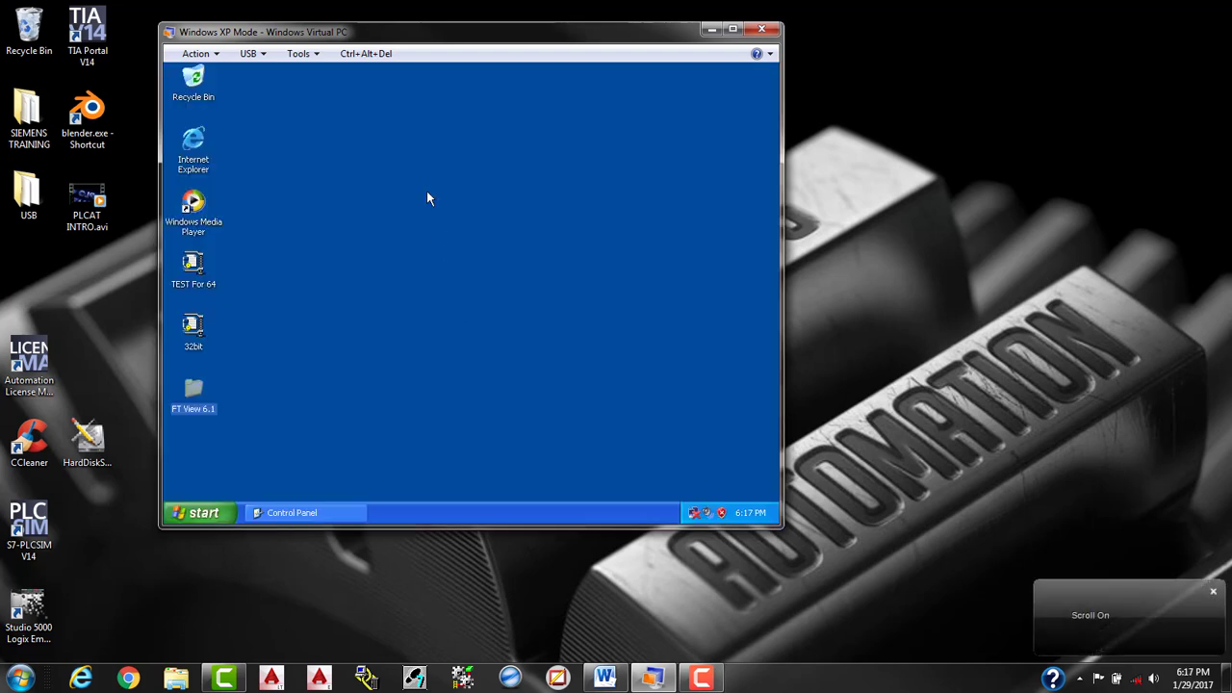
Leave the Tools menu unchanged and open the context menu of the 32bit desktop icon.
{"action": "left_click", "coordinate": [306, 55]}
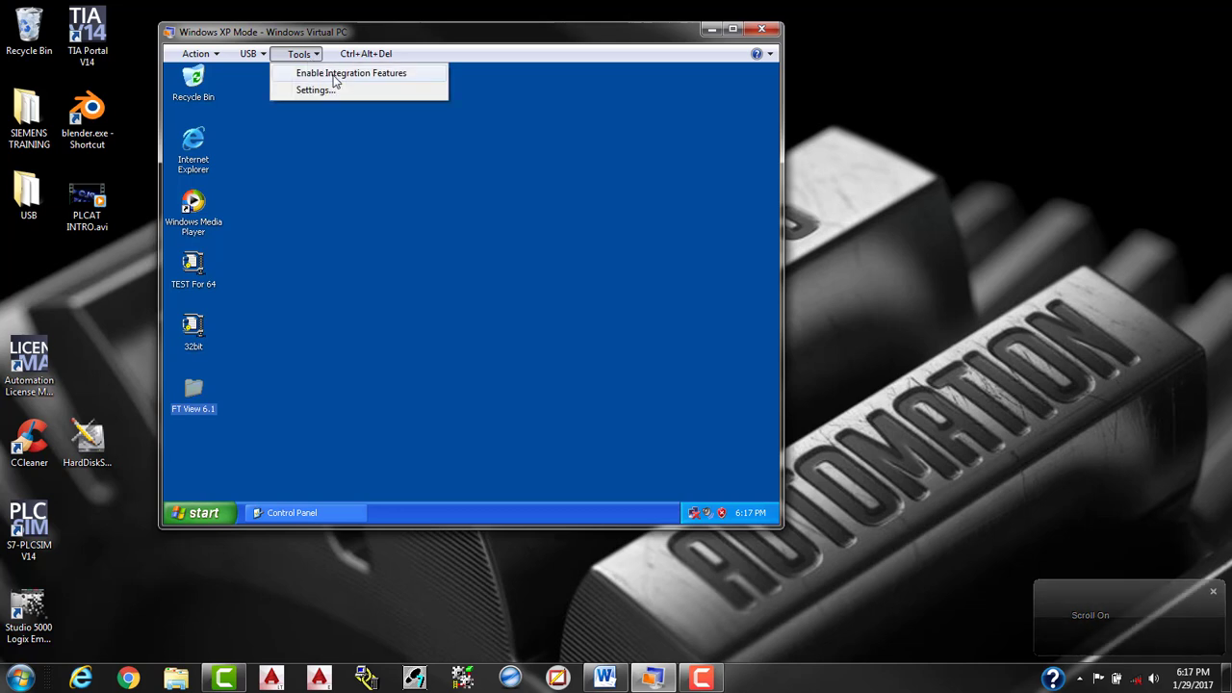
{"action": "left_click", "coordinate": [308, 366]}
{"action": "left_click", "coordinate": [219, 389]}
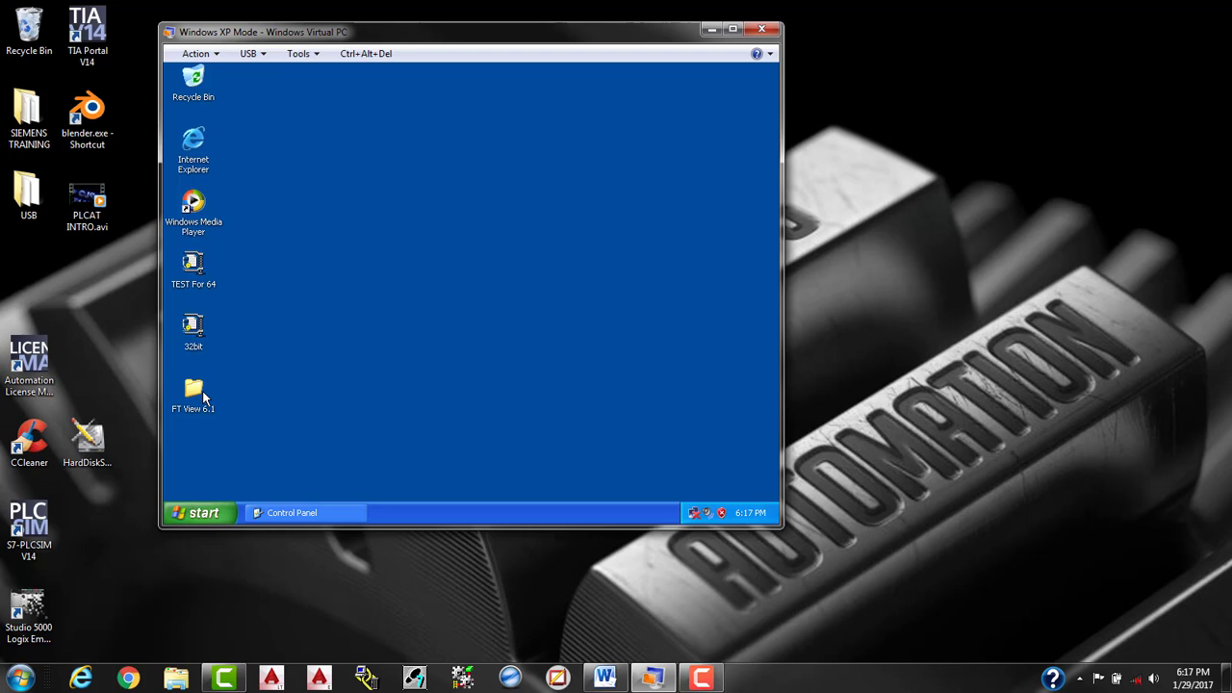
{"action": "mouse_move", "coordinate": [204, 395]}
{"action": "right_click", "coordinate": [191, 328]}
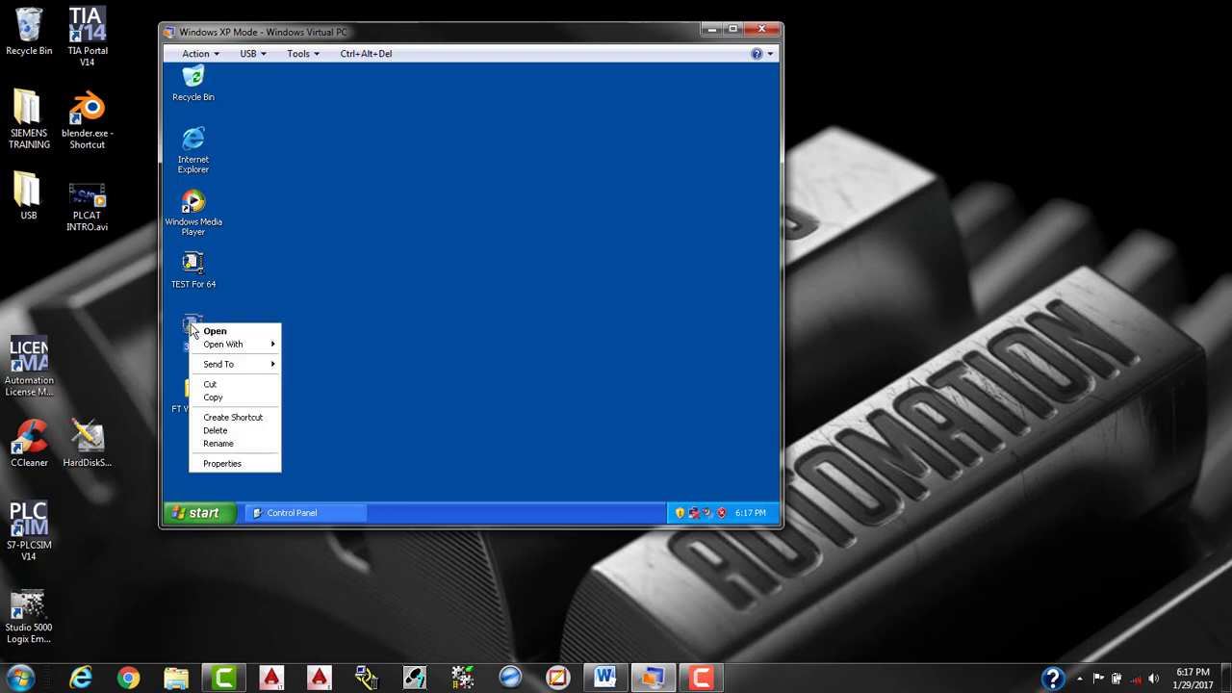
{"action": "left_click", "coordinate": [241, 405]}
{"action": "left_click", "coordinate": [121, 356]}
{"action": "right_click", "coordinate": [122, 356]}
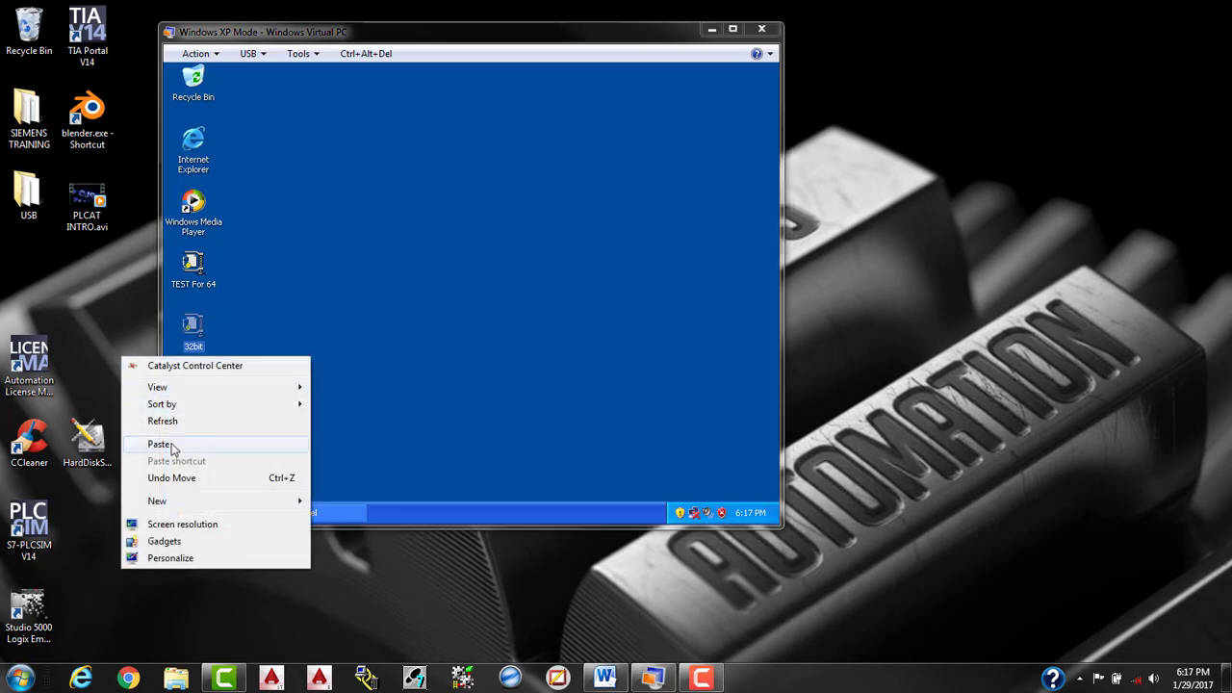
{"action": "left_click", "coordinate": [159, 445]}
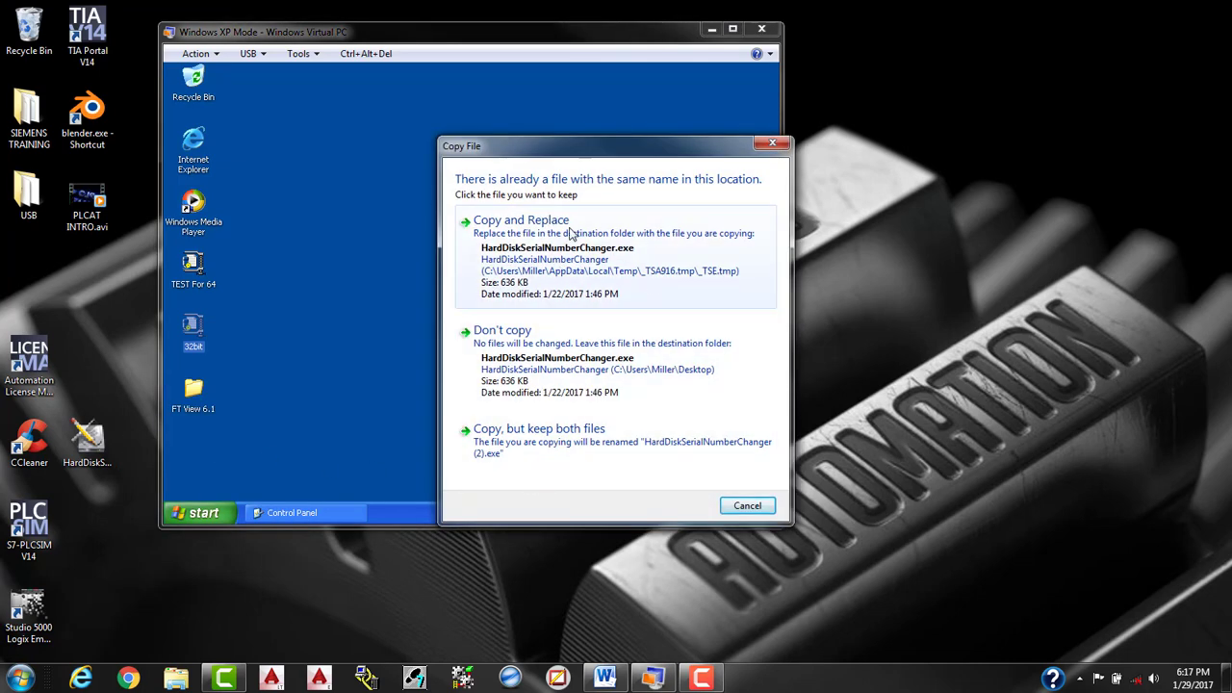
{"action": "left_click", "coordinate": [746, 505]}
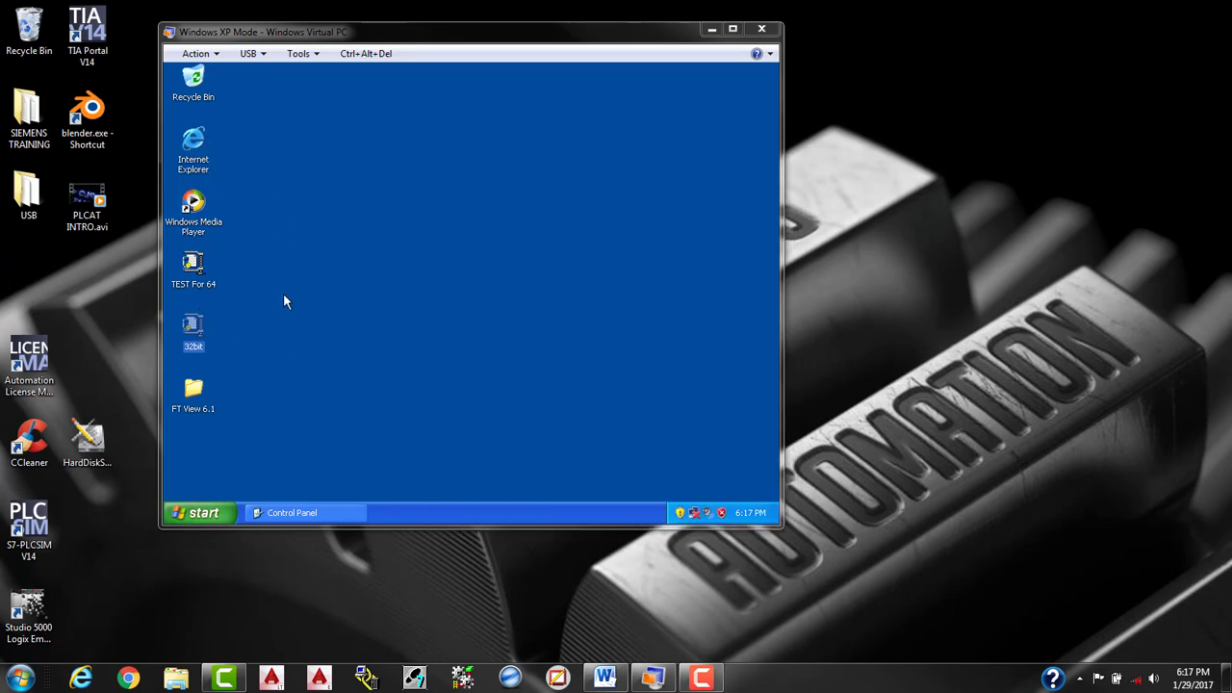
{"action": "left_click", "coordinate": [237, 325]}
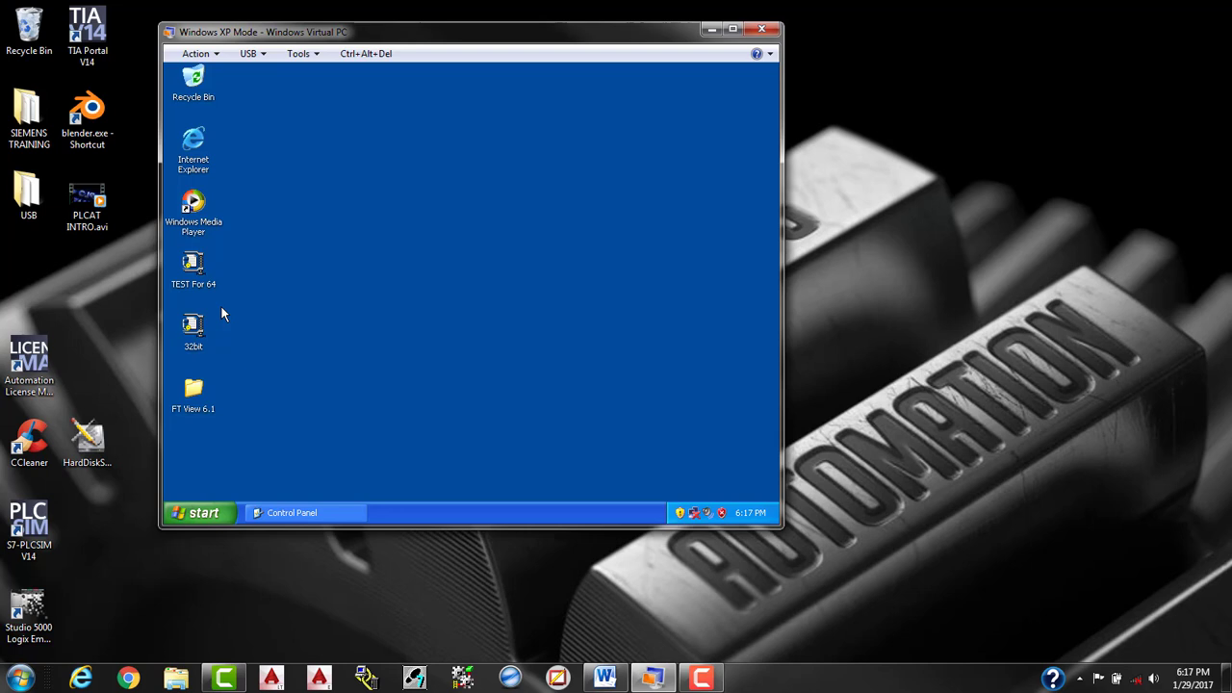
{"action": "left_click", "coordinate": [304, 53]}
{"action": "left_click", "coordinate": [325, 239]}
{"action": "left_click", "coordinate": [301, 53]}
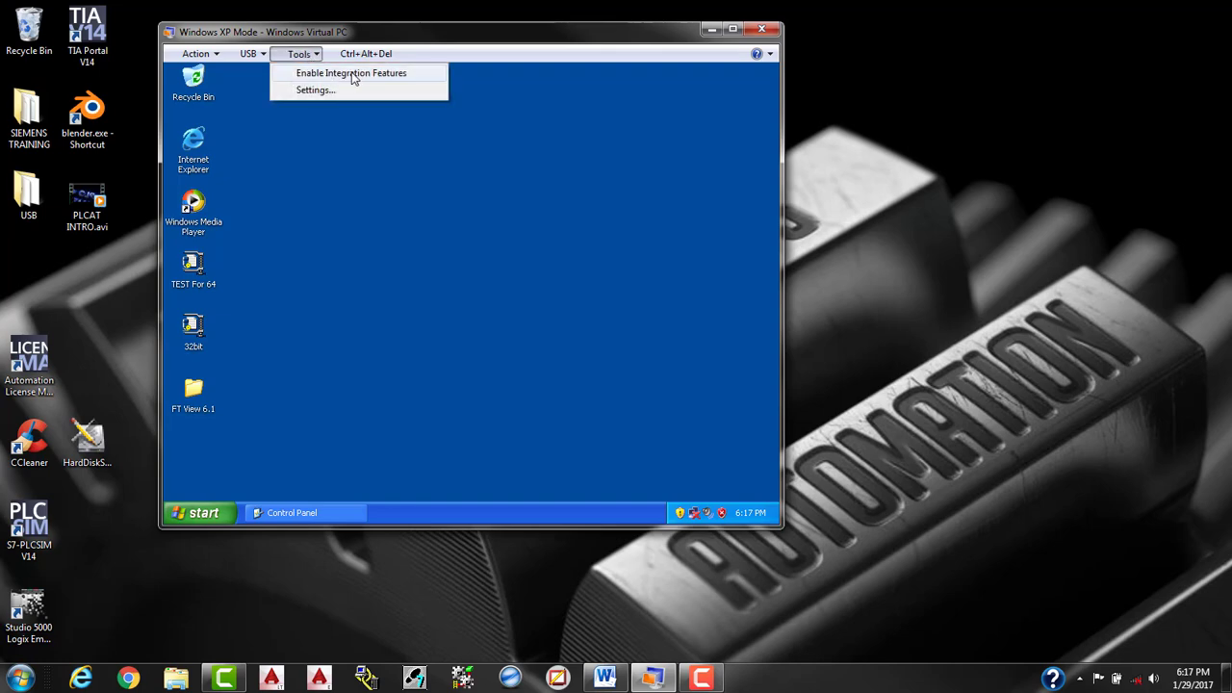
{"action": "left_click", "coordinate": [275, 310]}
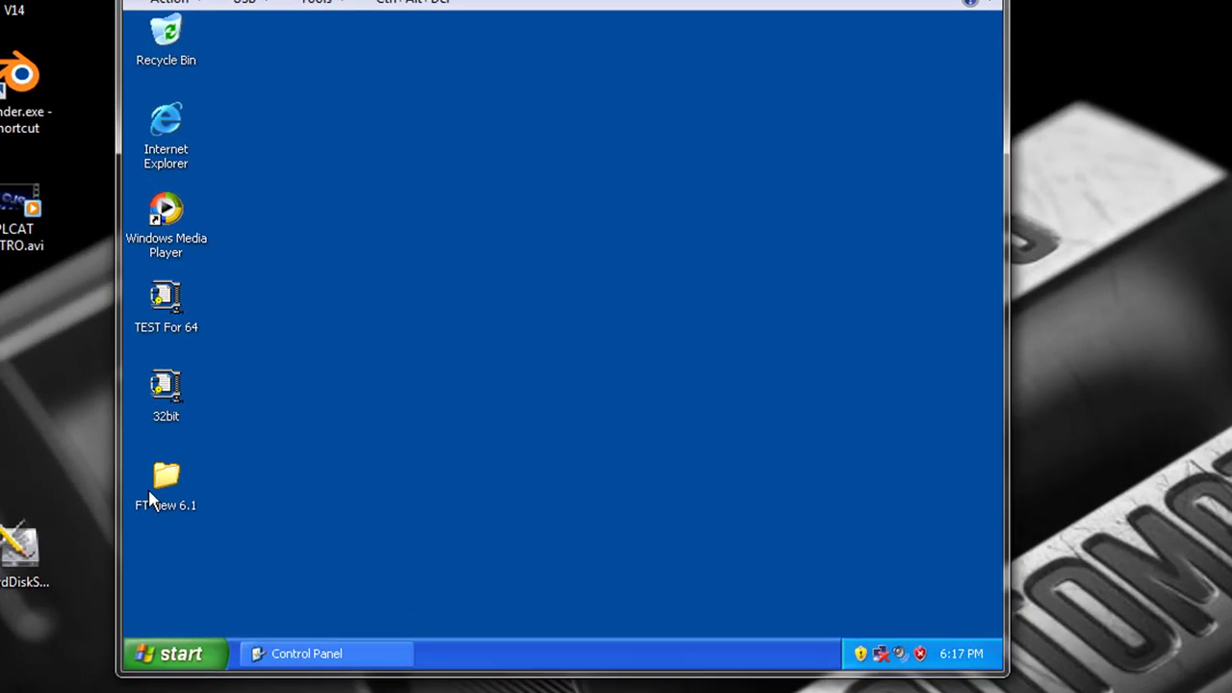
Run setup from FT View 6.1\6.10.00-FTViewME-DVD and choose the complete Machine Edition install.
{"action": "double_click", "coordinate": [162, 489]}
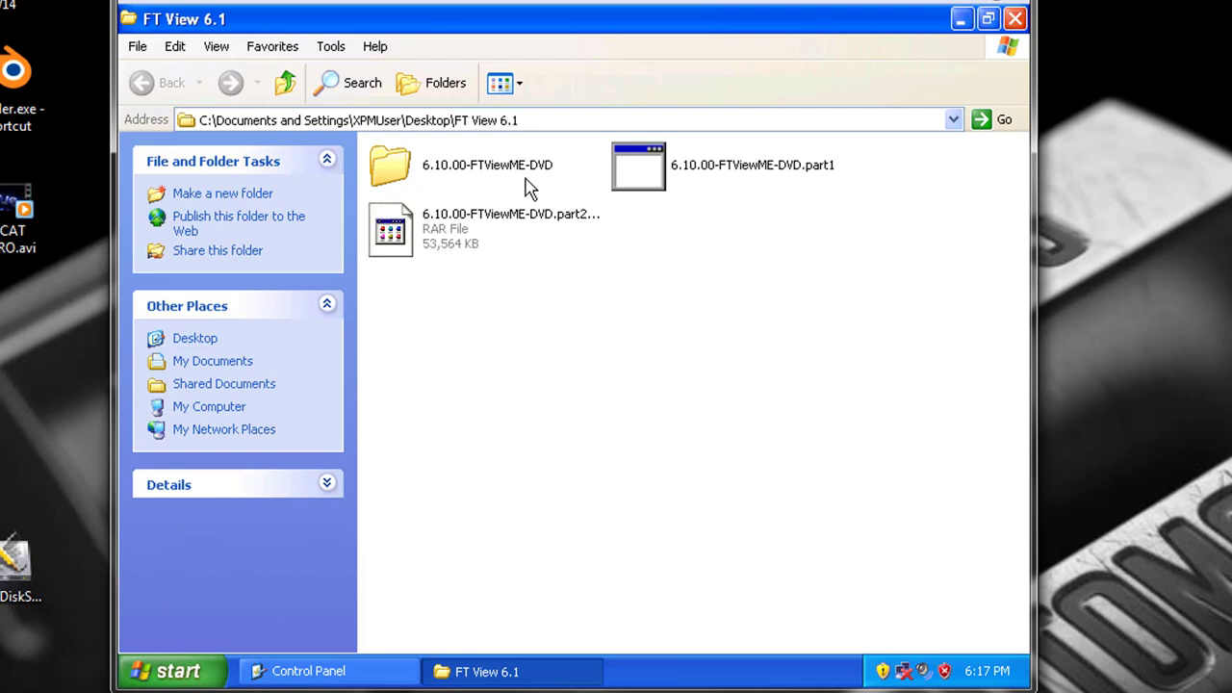
{"action": "double_click", "coordinate": [452, 177]}
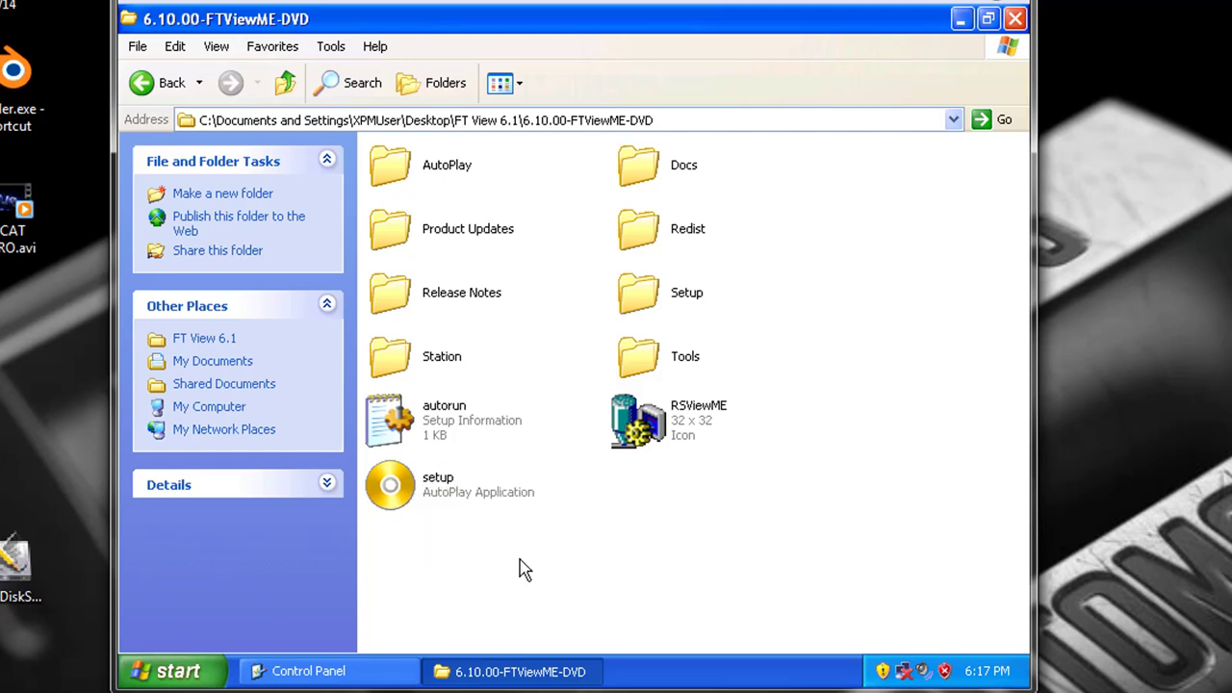
{"action": "double_click", "coordinate": [414, 491]}
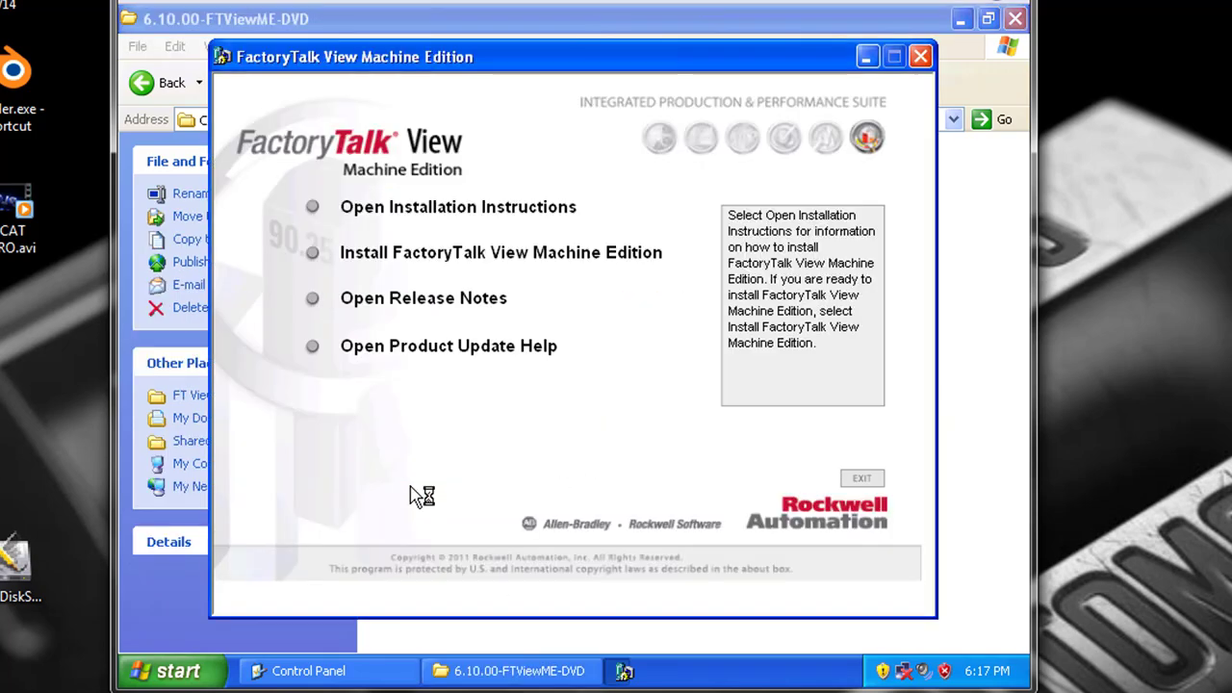
{"action": "left_click", "coordinate": [473, 254]}
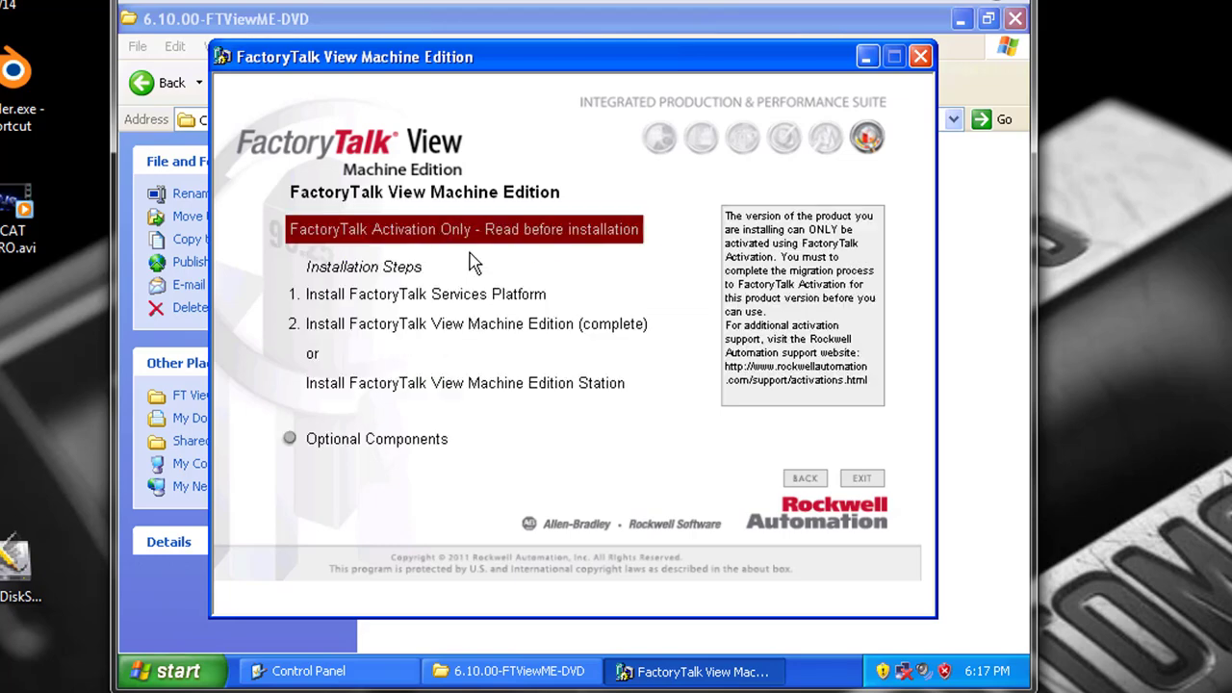
{"action": "left_click", "coordinate": [430, 327]}
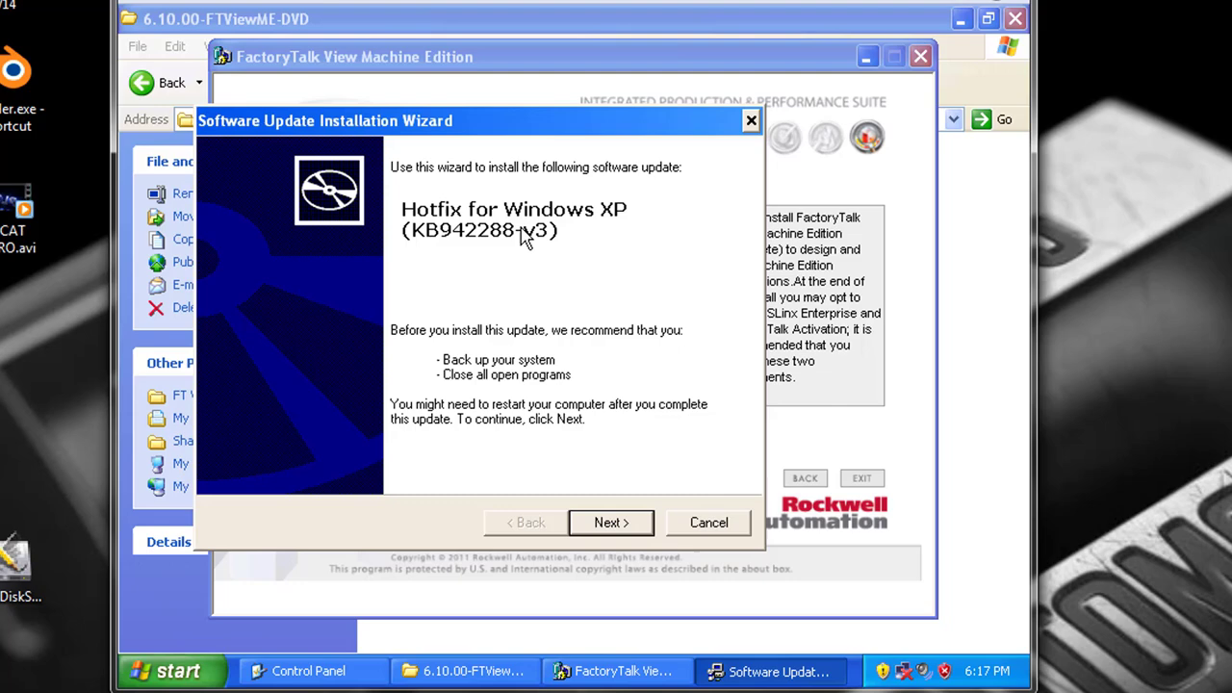
Accept the KB942288-v3 hotfix licence and continue installing the update.
{"action": "left_click", "coordinate": [616, 525]}
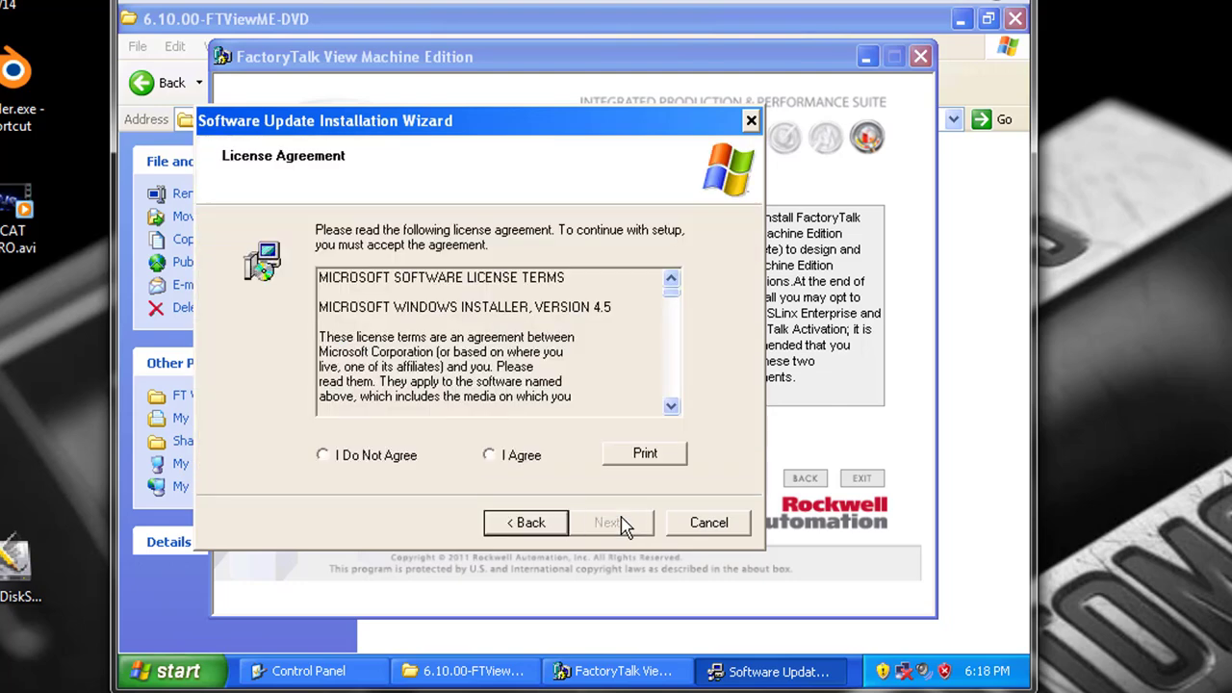
{"action": "left_click", "coordinate": [520, 462]}
{"action": "left_click", "coordinate": [606, 523]}
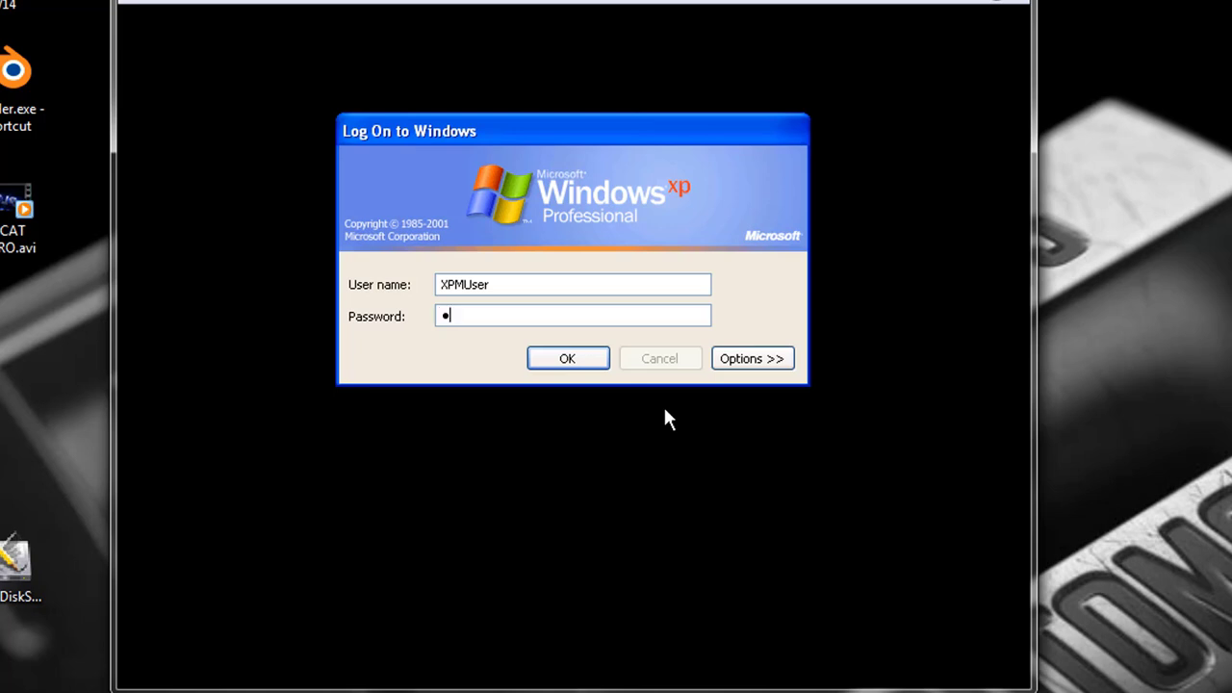
Enter the XPMUser account password at the Log On to Windows prompt.
{"action": "type", "text": "*"}
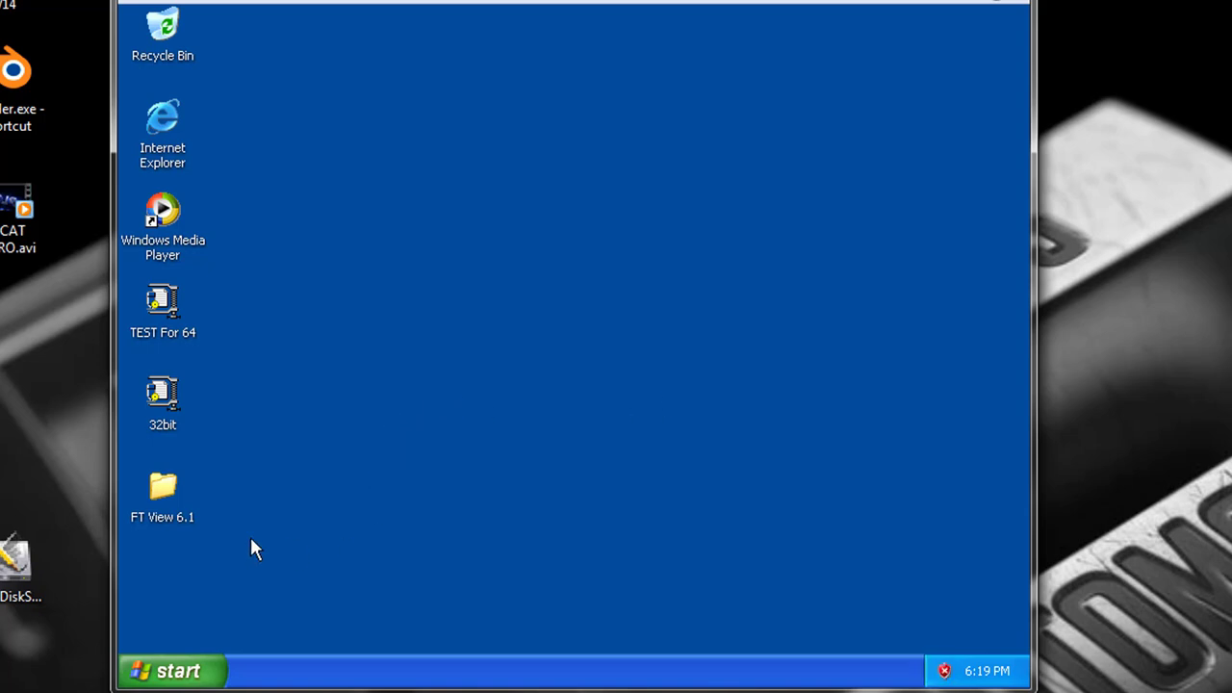
Rerun FT View 6.1 setup and install the .NET 3.5 SP1 and SQL Server 2008 R2 prerequisites.
{"action": "double_click", "coordinate": [161, 493]}
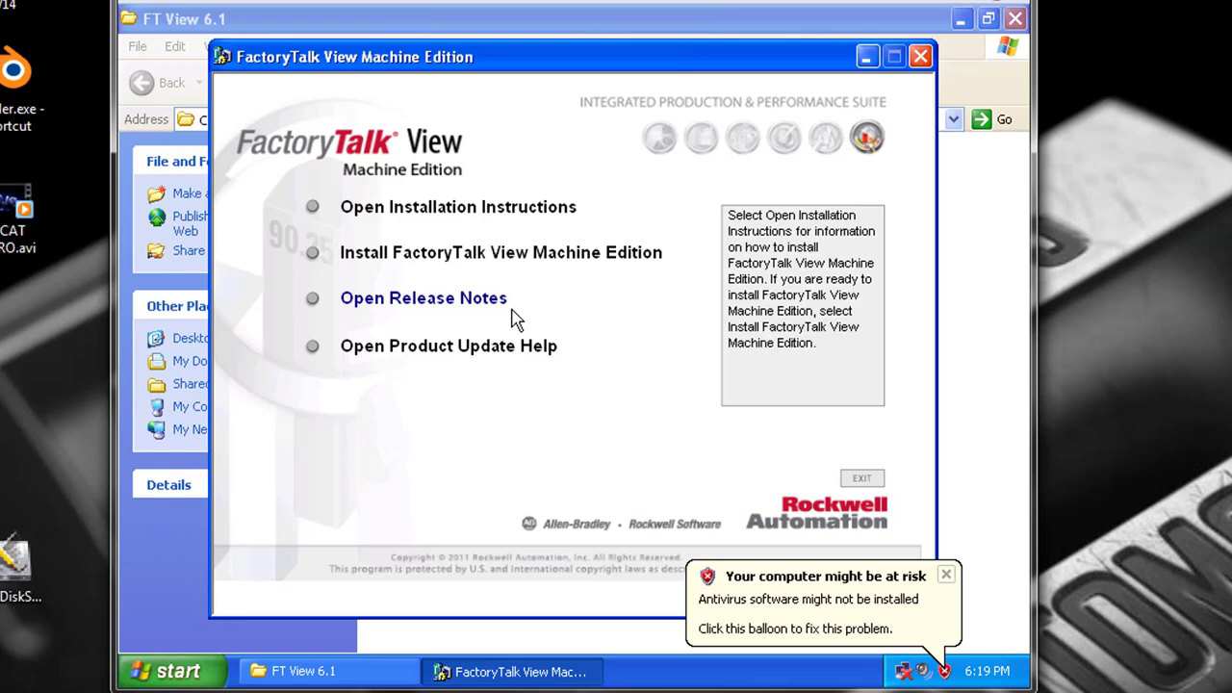
{"action": "left_click", "coordinate": [524, 260]}
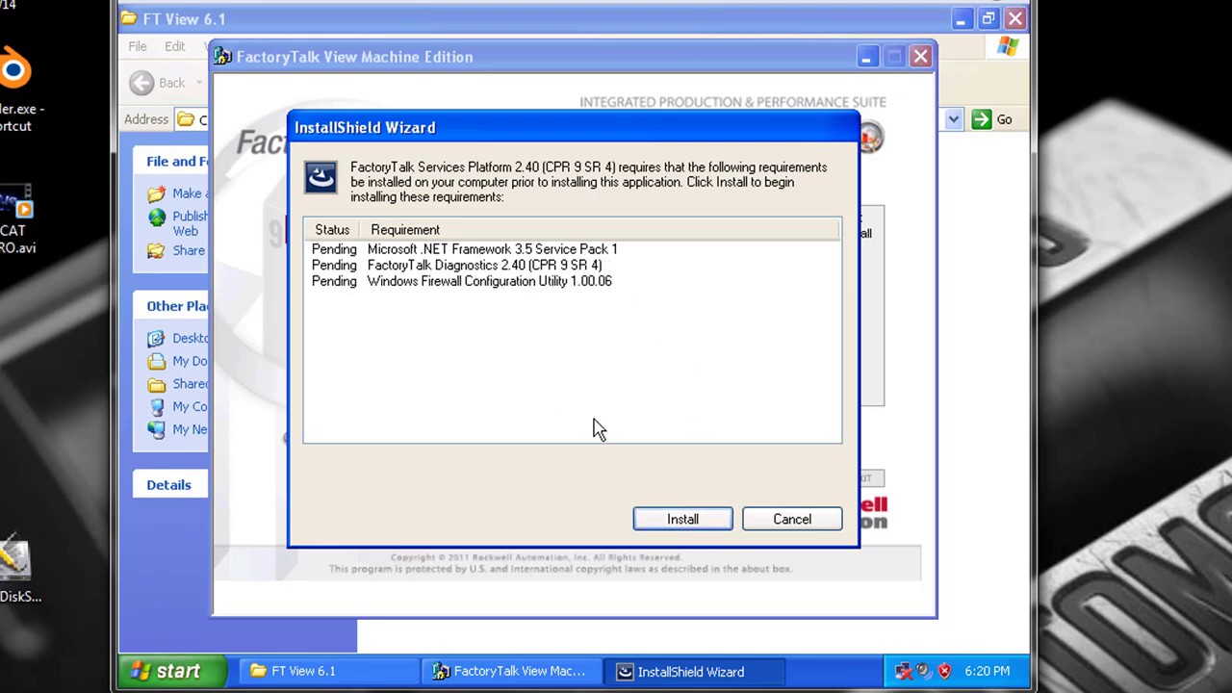
{"action": "left_click", "coordinate": [682, 518]}
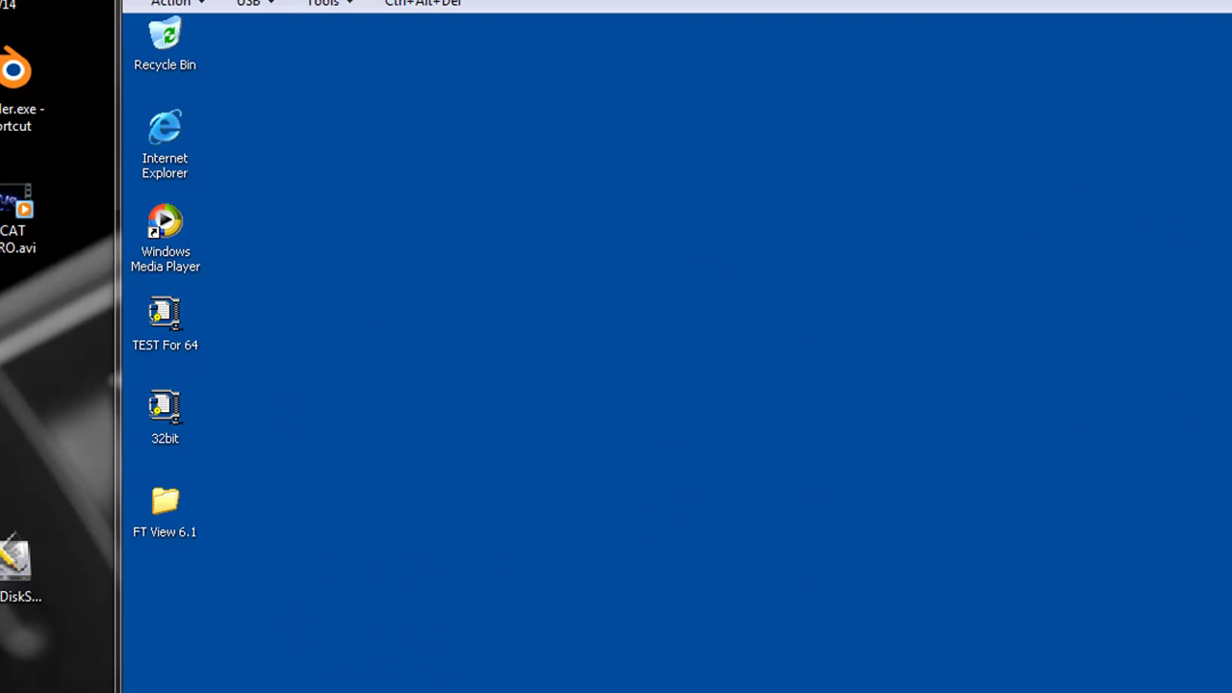
Browse via My Computer to Shared Documents > Rockwell Automation > Activations to view the licence files.
{"action": "key", "text": "super"}
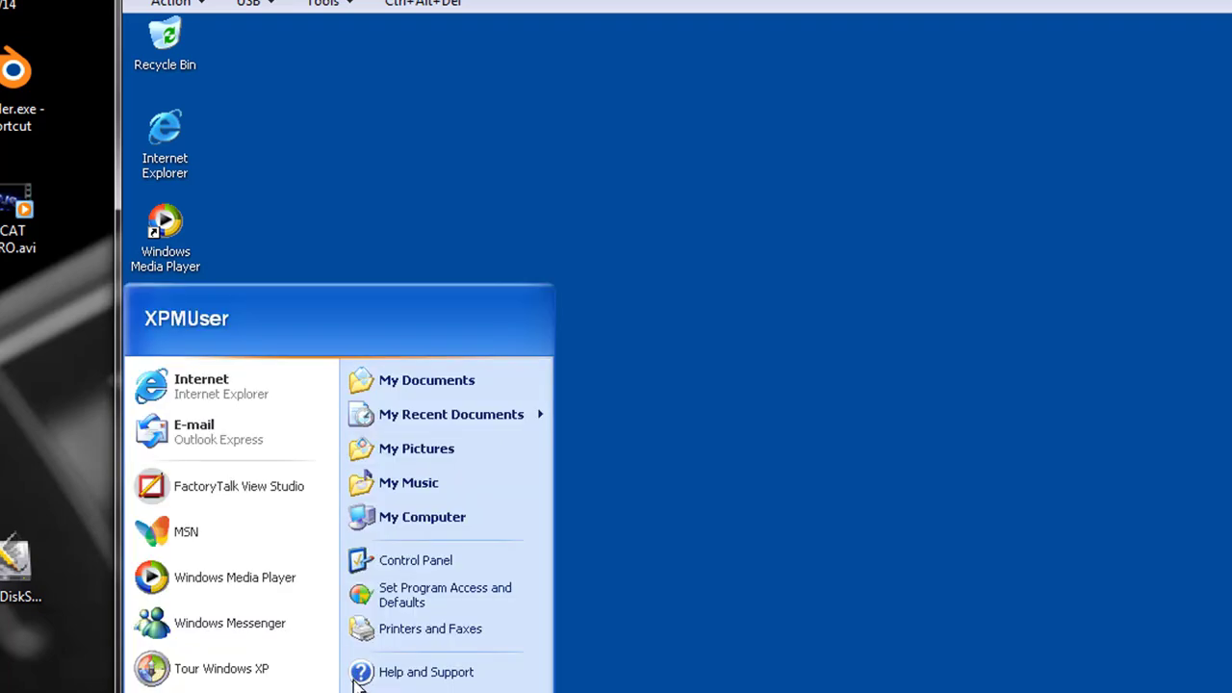
{"action": "left_click", "coordinate": [416, 520]}
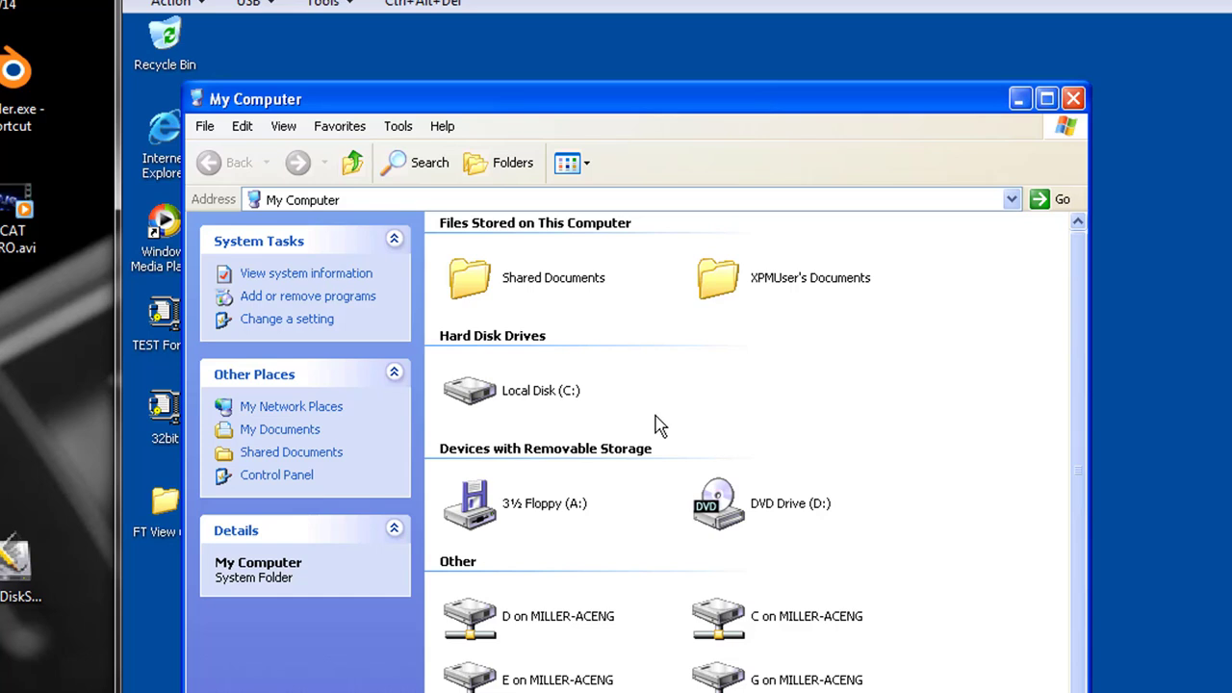
{"action": "double_click", "coordinate": [495, 288]}
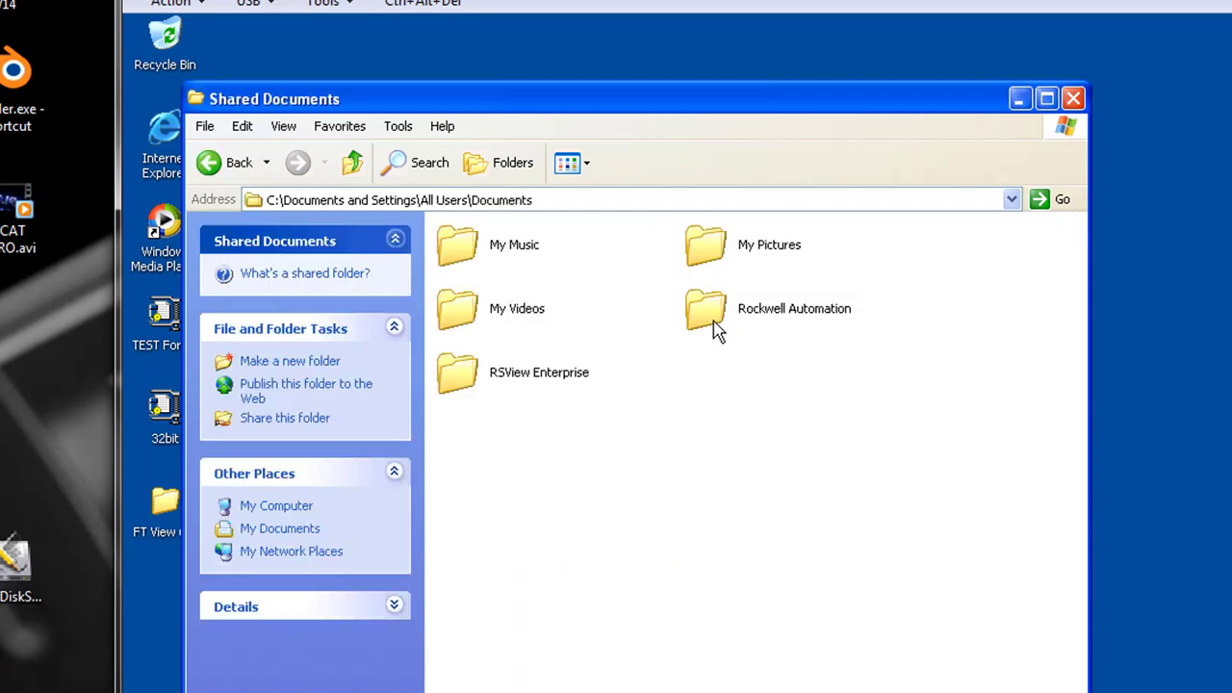
{"action": "double_click", "coordinate": [715, 323]}
{"action": "double_click", "coordinate": [466, 261]}
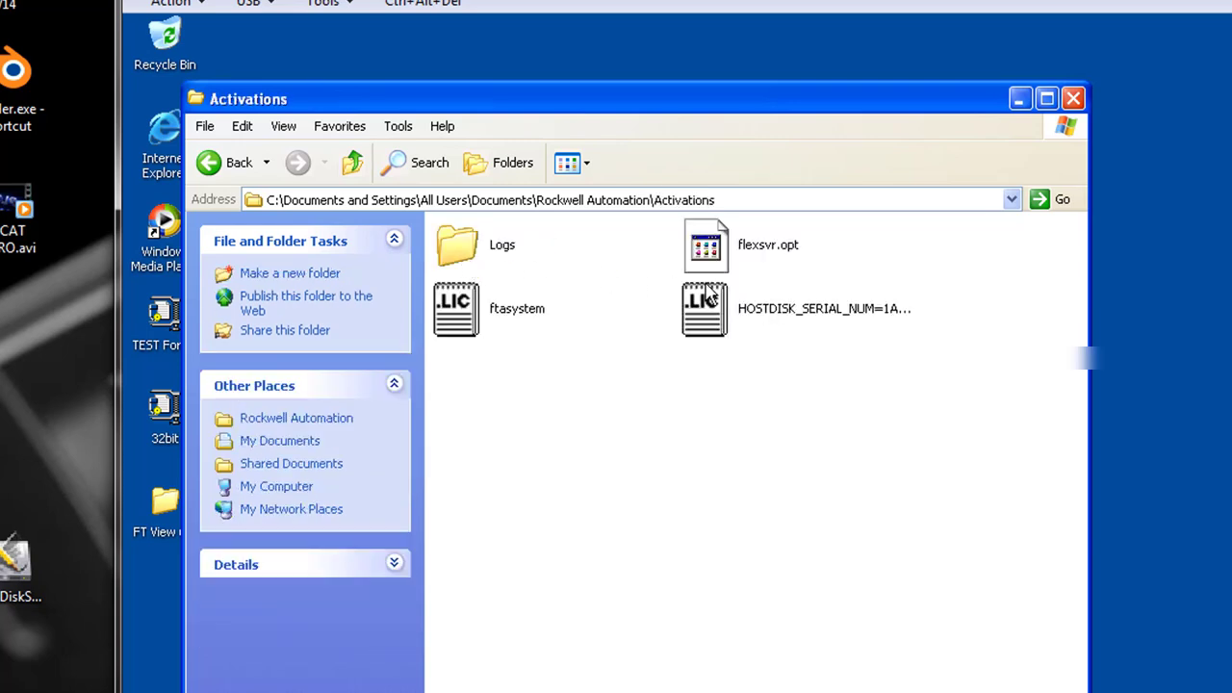
{"action": "mouse_move", "coordinate": [767, 306]}
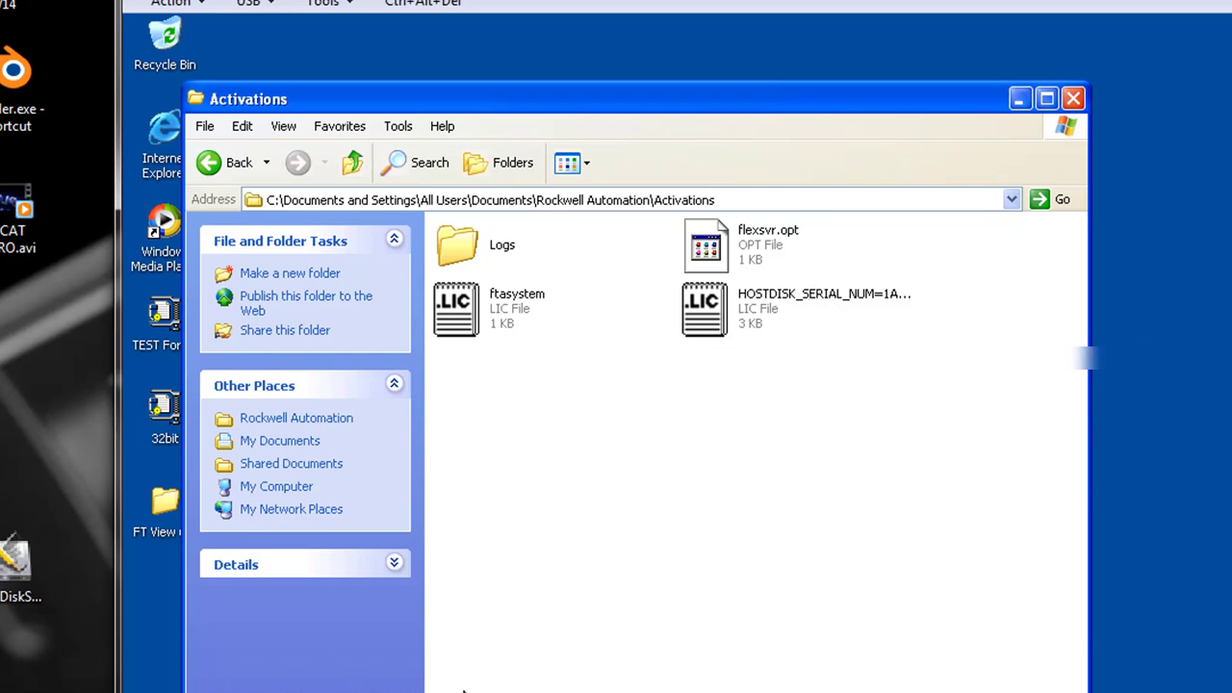
Close the Activations folder and copy the HardDiskSerialNumberChanger shortcut onto the XP desktop.
{"action": "left_click", "coordinate": [1073, 98]}
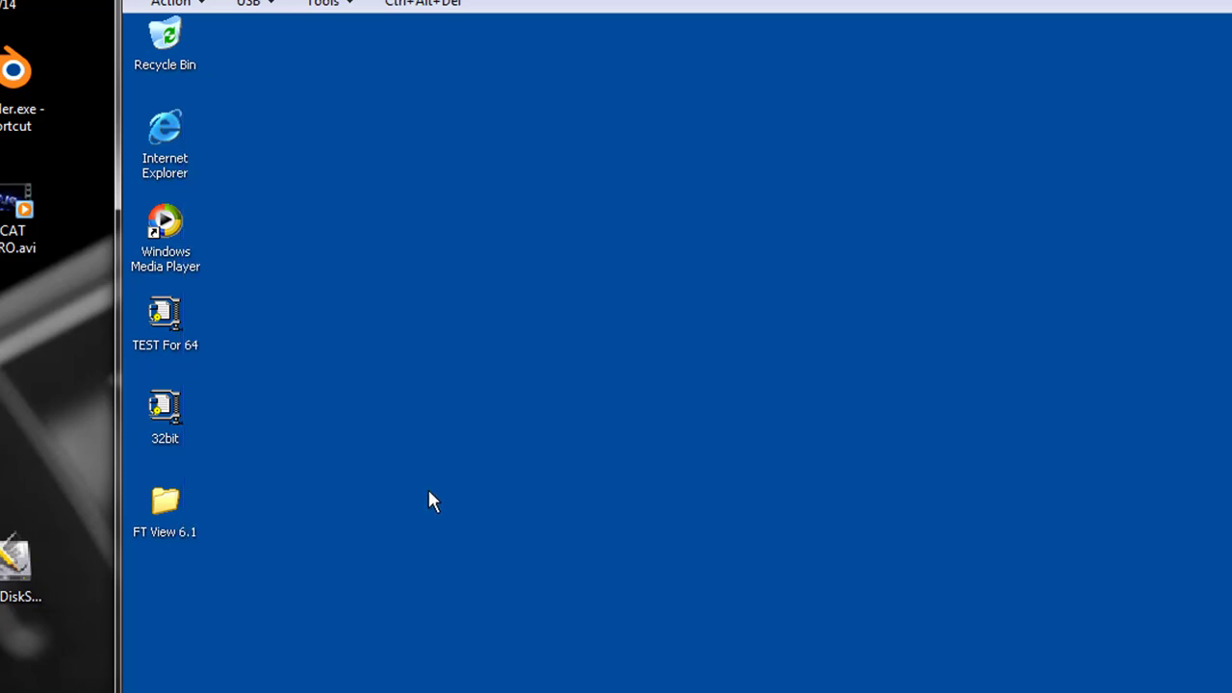
{"action": "left_click", "coordinate": [8, 563]}
{"action": "right_click", "coordinate": [7, 563]}
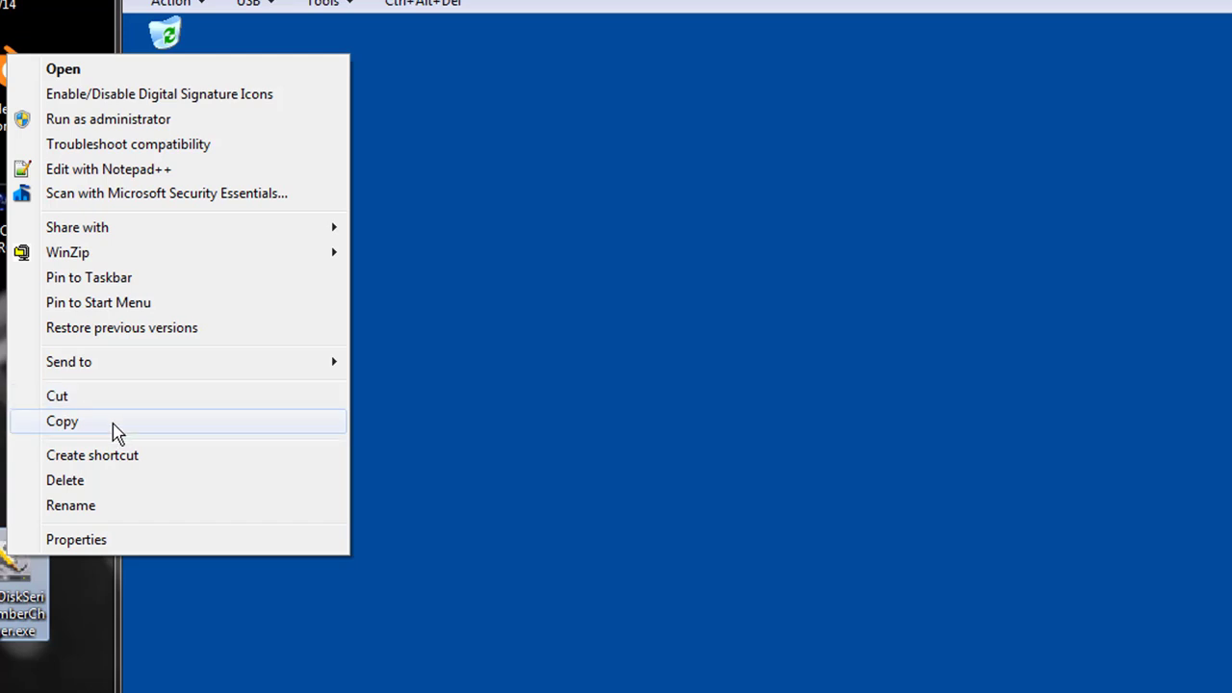
{"action": "left_click", "coordinate": [114, 423]}
{"action": "right_click", "coordinate": [409, 470]}
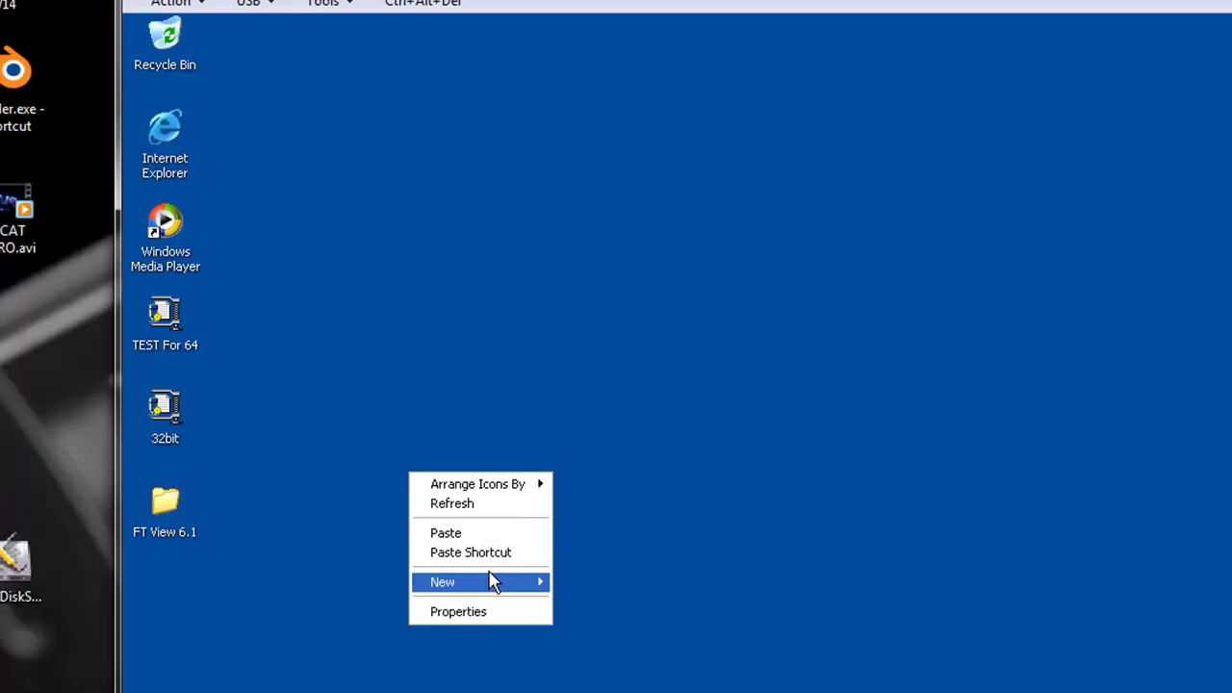
{"action": "left_click", "coordinate": [483, 534]}
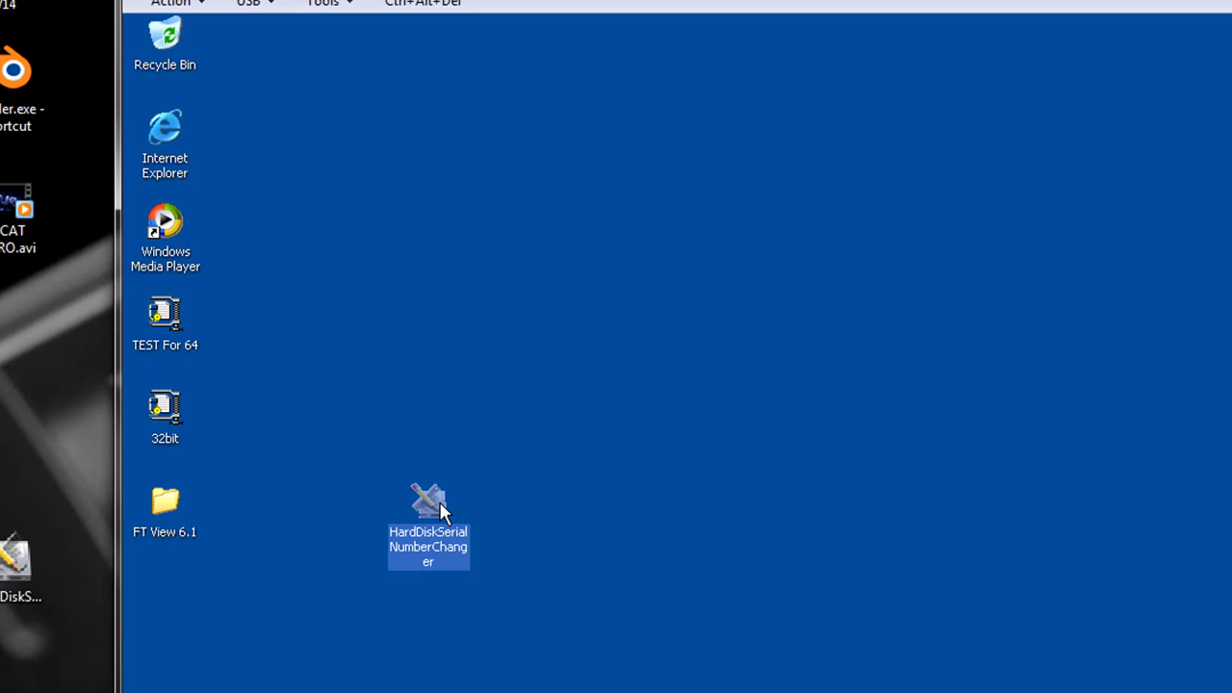
Run Hard Disk Serial Number Changer, dismiss the error, and read drive C: serial 1ADC-F780.
{"action": "double_click", "coordinate": [441, 508]}
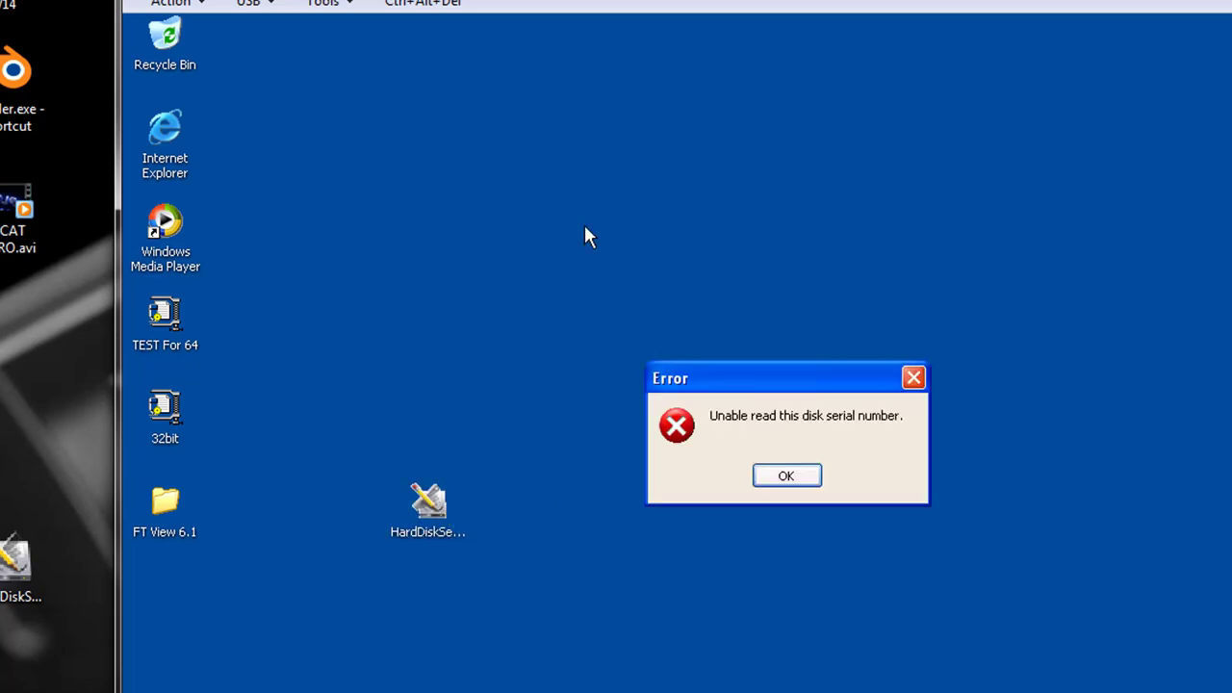
{"action": "left_click", "coordinate": [809, 484]}
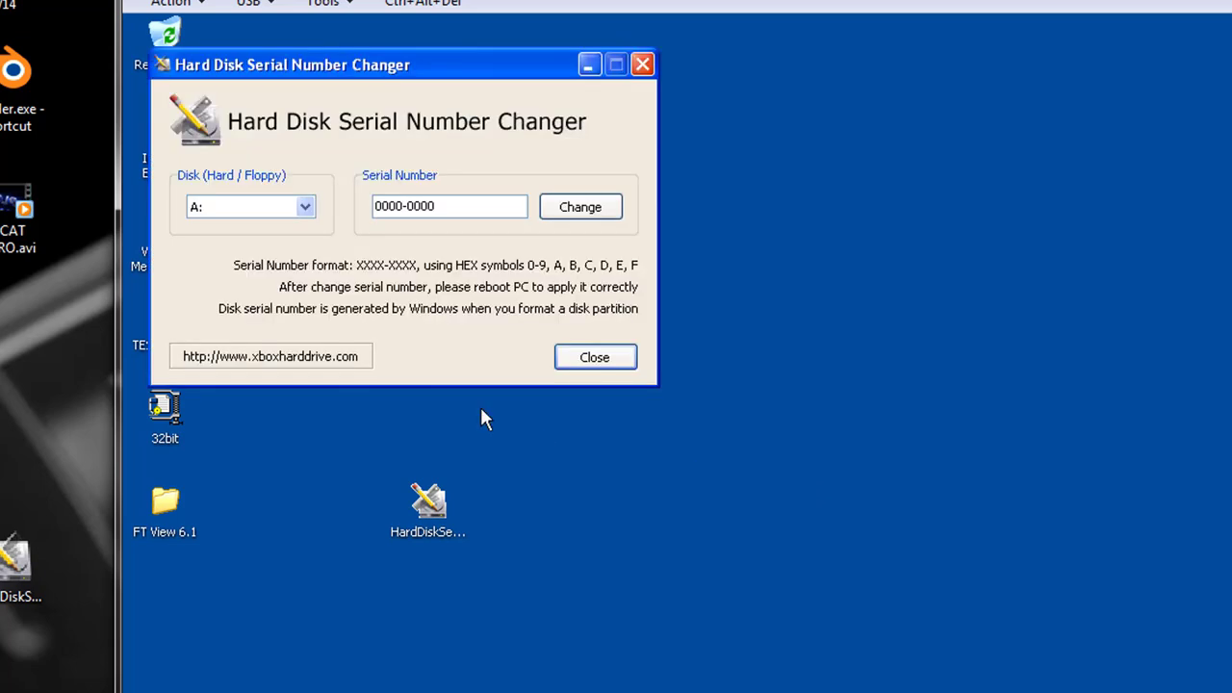
{"action": "left_click", "coordinate": [305, 209]}
{"action": "left_click", "coordinate": [228, 243]}
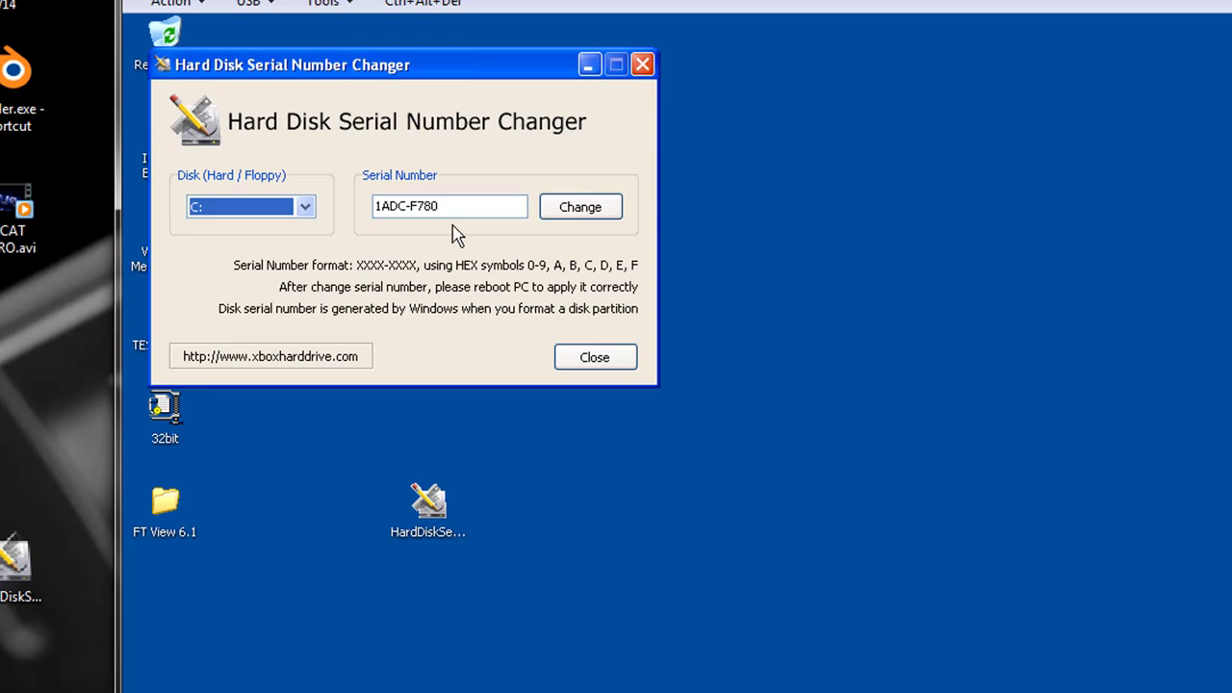
{"action": "left_click_drag", "start_coordinate": [464, 208], "coordinate": [360, 227]}
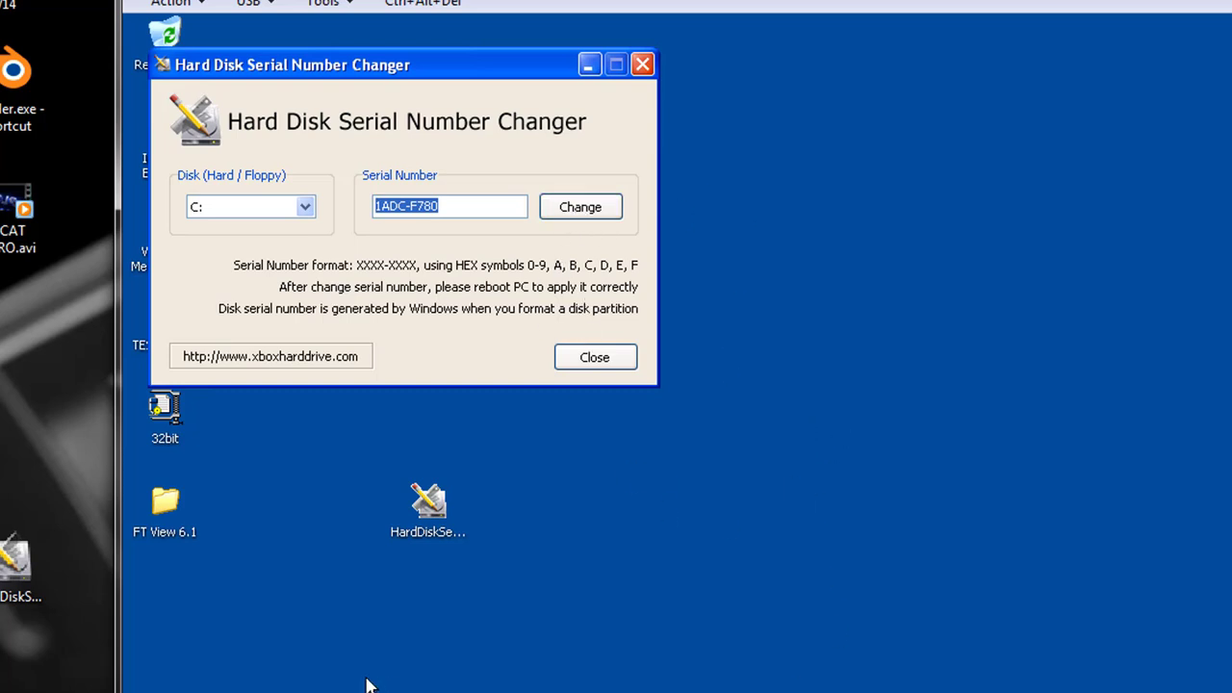
{"action": "left_click", "coordinate": [606, 365]}
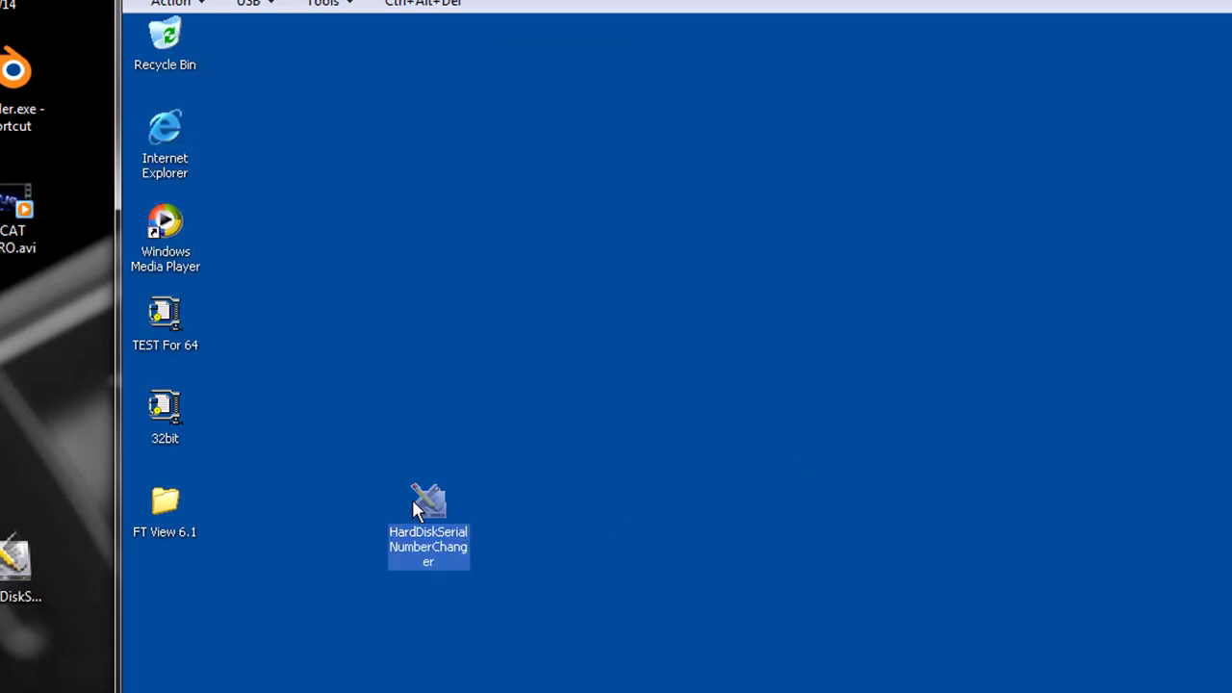
Relaunch and close the changer, then move its icon below FT View 6.1.
{"action": "double_click", "coordinate": [424, 503]}
{"action": "left_click", "coordinate": [808, 476]}
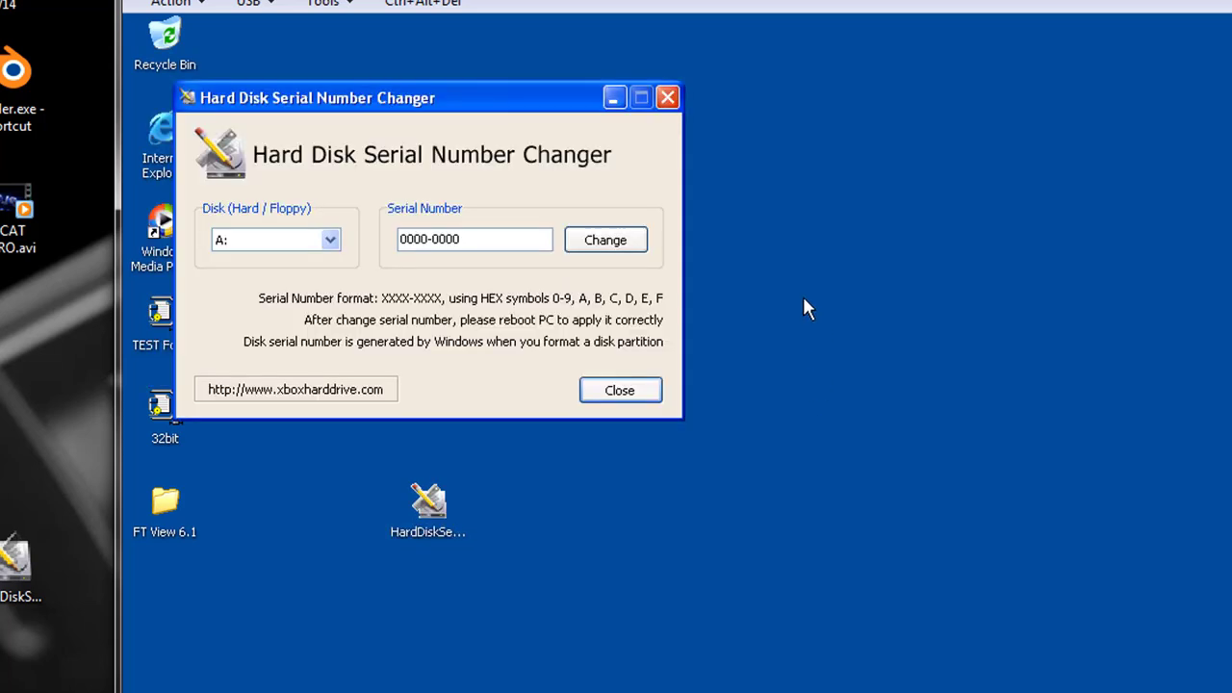
{"action": "left_click", "coordinate": [667, 98]}
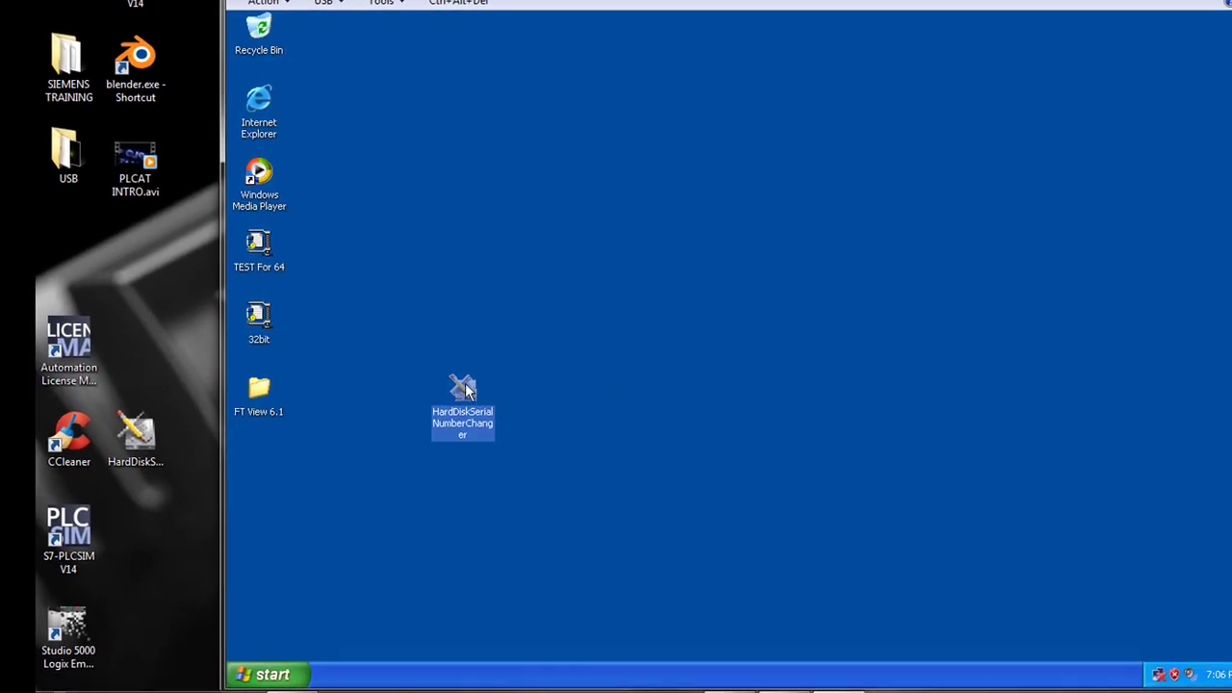
{"action": "left_click_drag", "start_coordinate": [466, 389], "coordinate": [262, 460]}
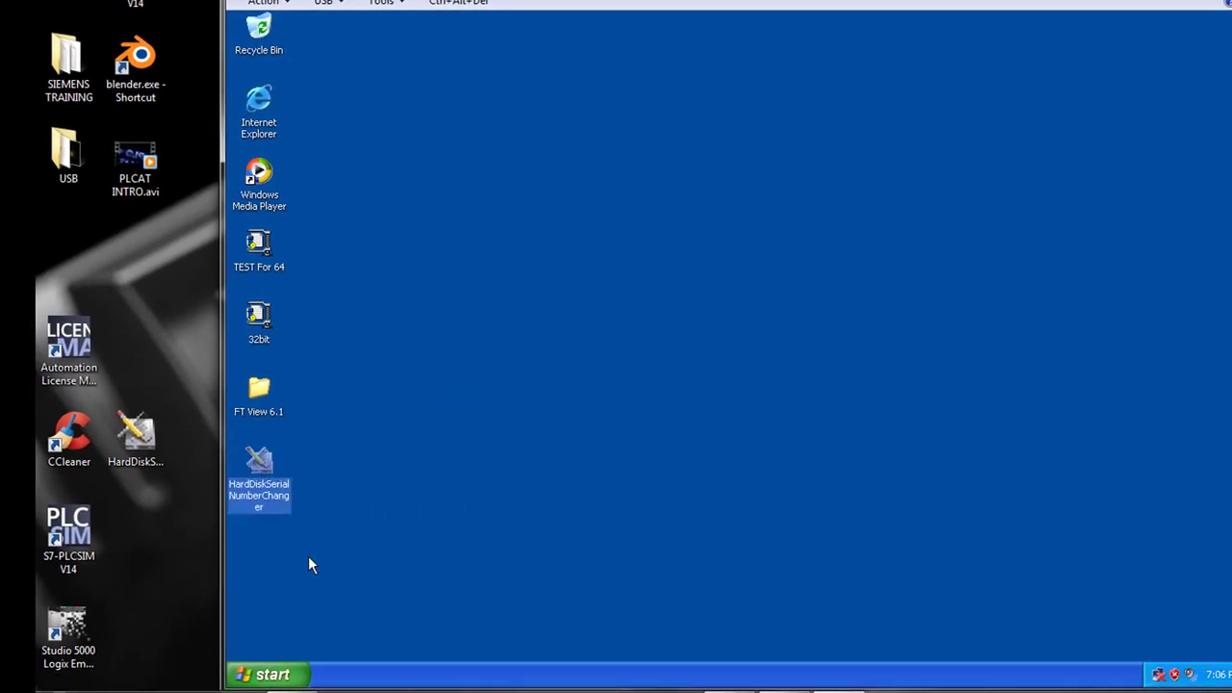
In Application Manager, delete the TEST For 64 application along with its HMI Server project.
{"action": "left_click", "coordinate": [491, 466]}
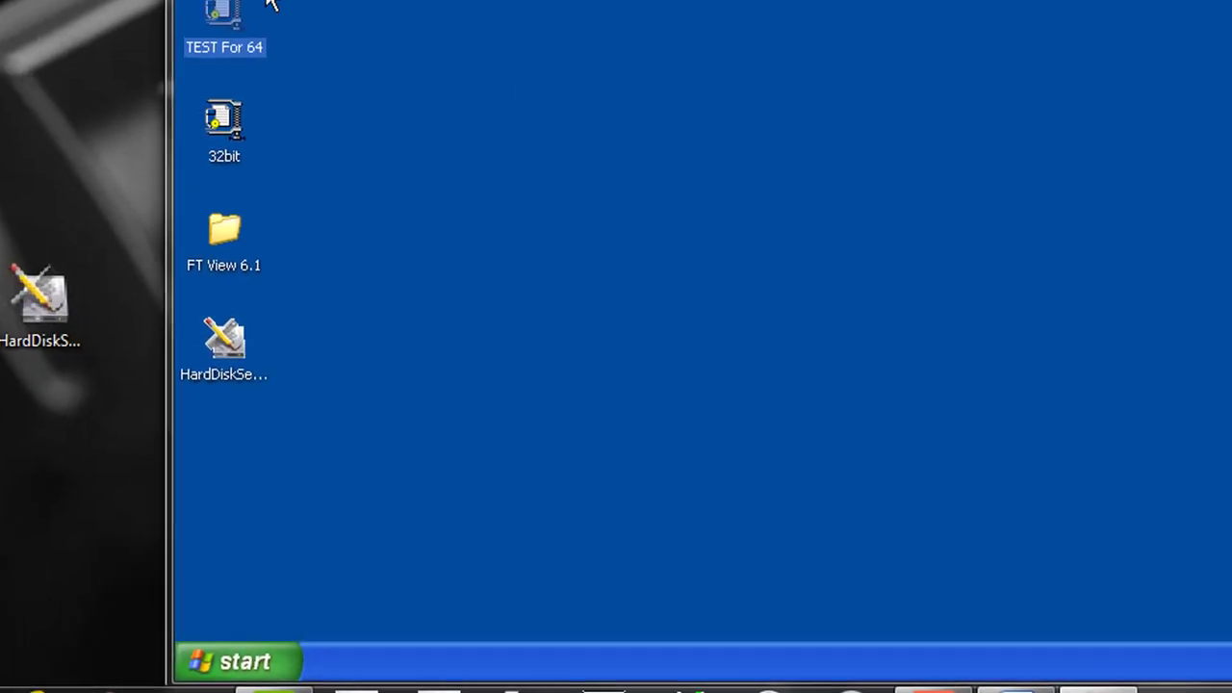
{"action": "left_click", "coordinate": [306, 662]}
{"action": "left_click", "coordinate": [332, 435]}
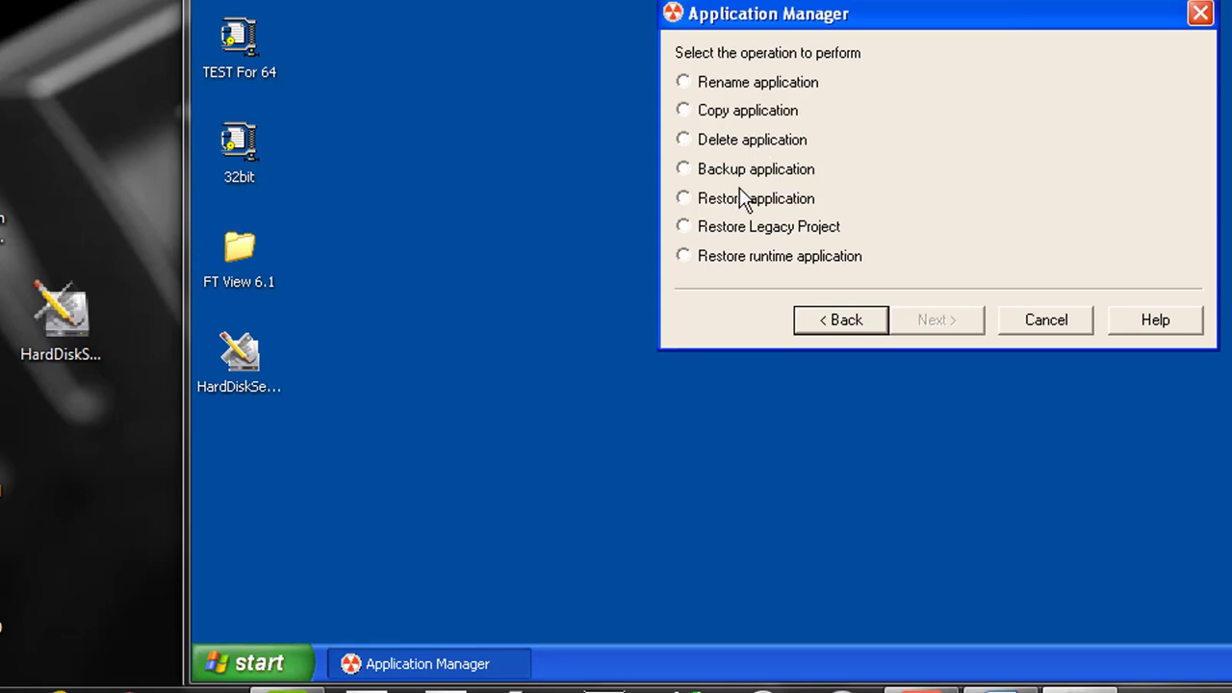
{"action": "left_click", "coordinate": [683, 139]}
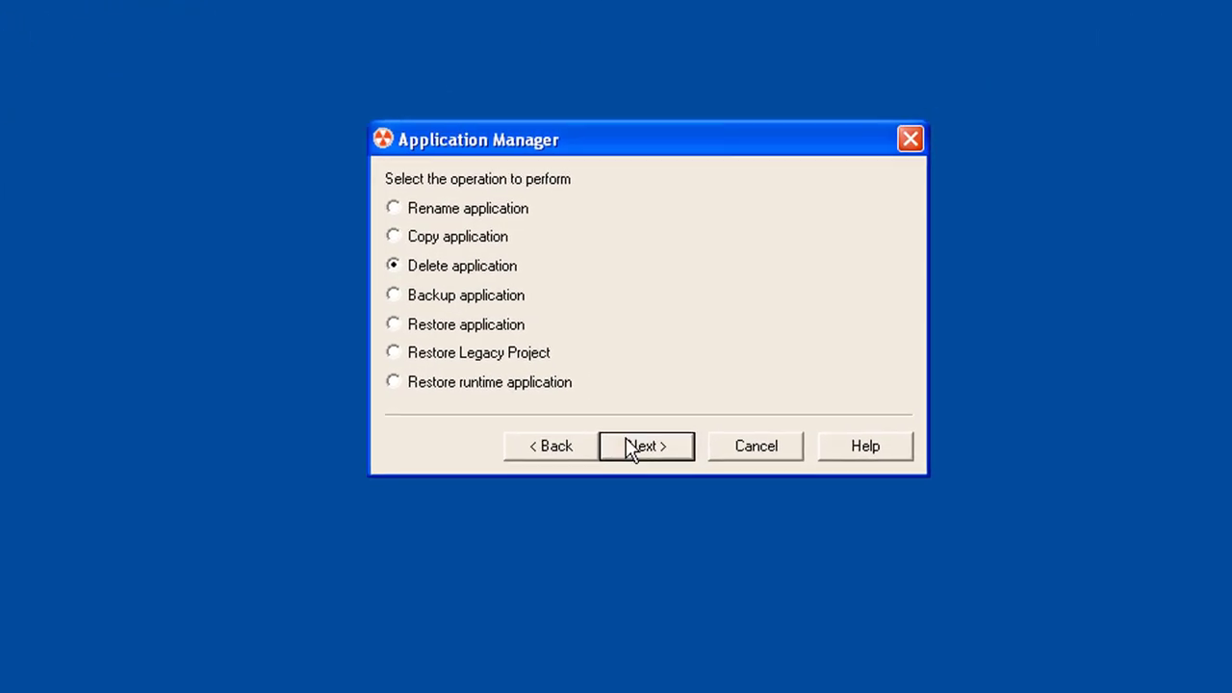
{"action": "left_click", "coordinate": [929, 321]}
{"action": "left_click", "coordinate": [383, 394]}
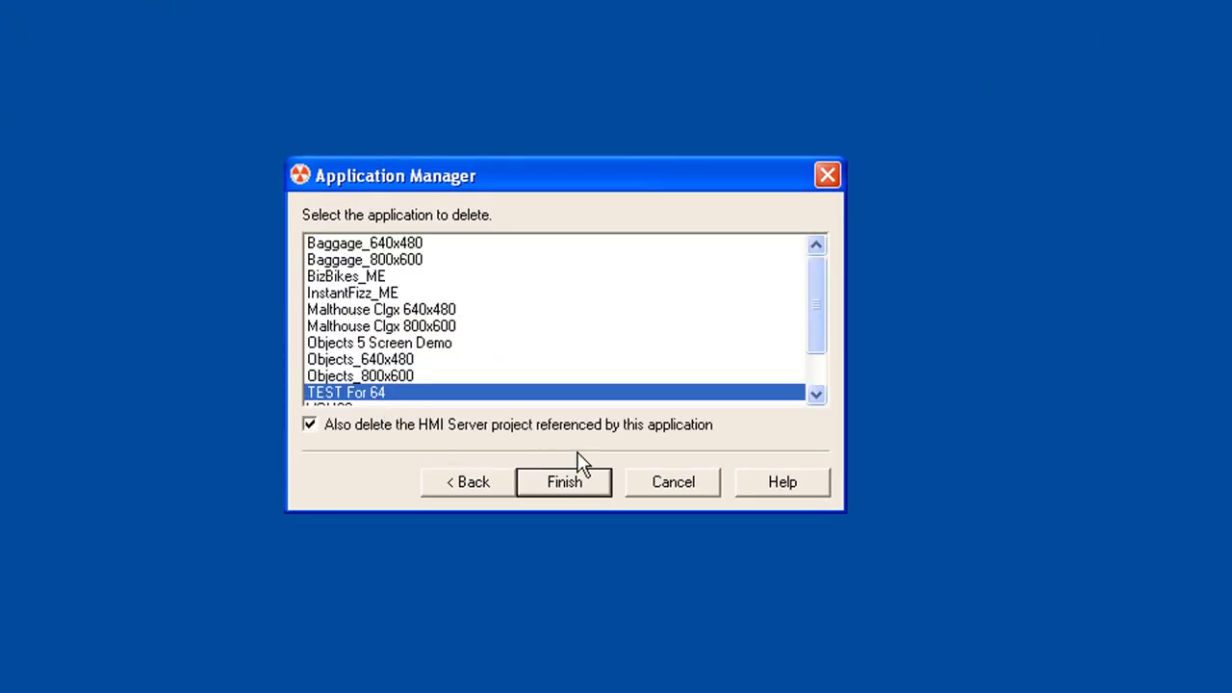
{"action": "left_click", "coordinate": [575, 479]}
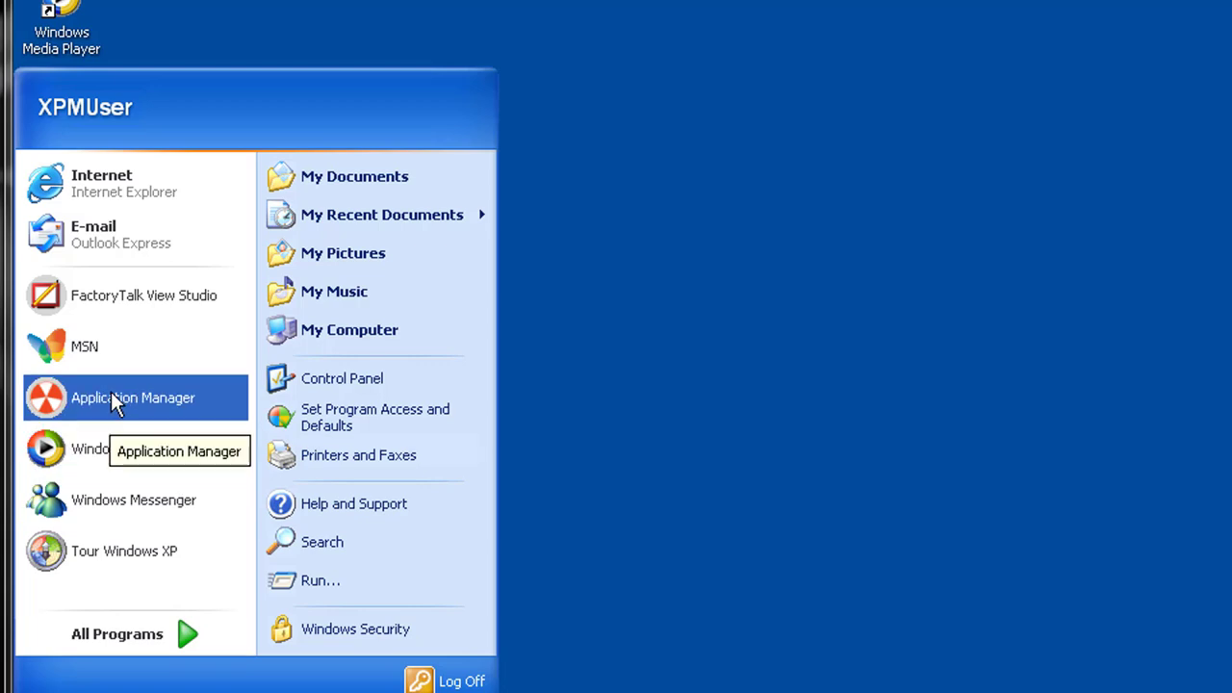
{"action": "mouse_move", "coordinate": [198, 637]}
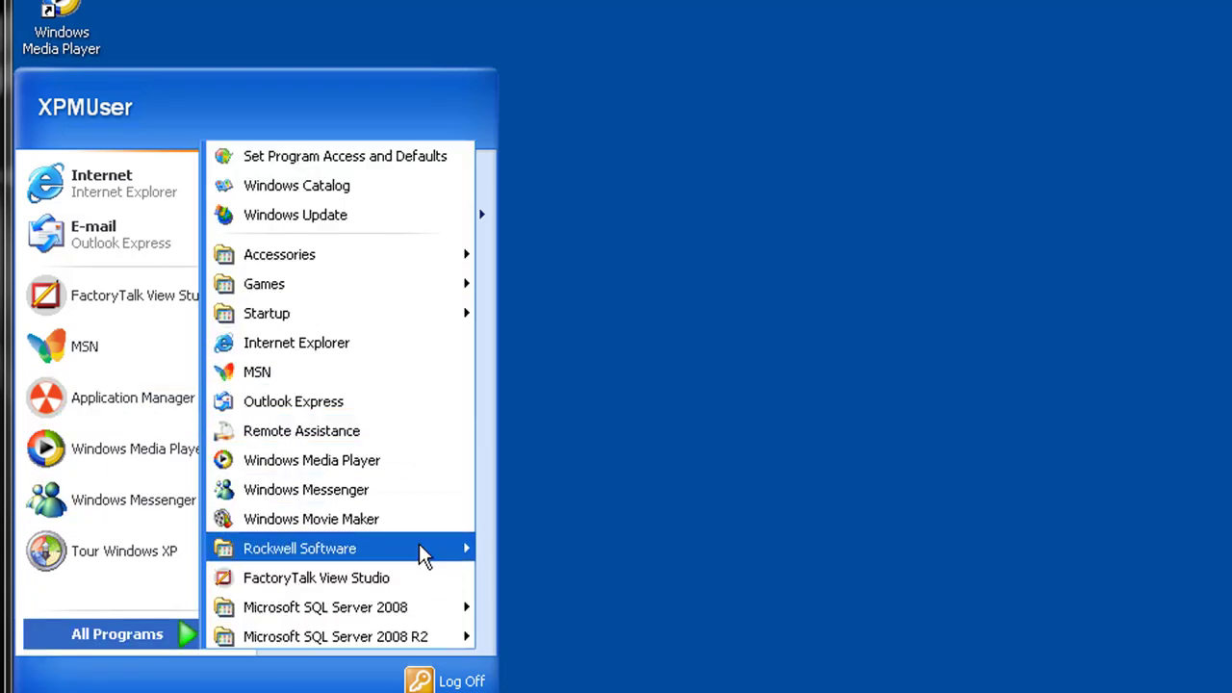
Use Application Manager's Restore runtime application to restore Desktop\TEST For 64.mer as TEST For 64.
{"action": "mouse_move", "coordinate": [419, 545]}
{"action": "mouse_move", "coordinate": [679, 575]}
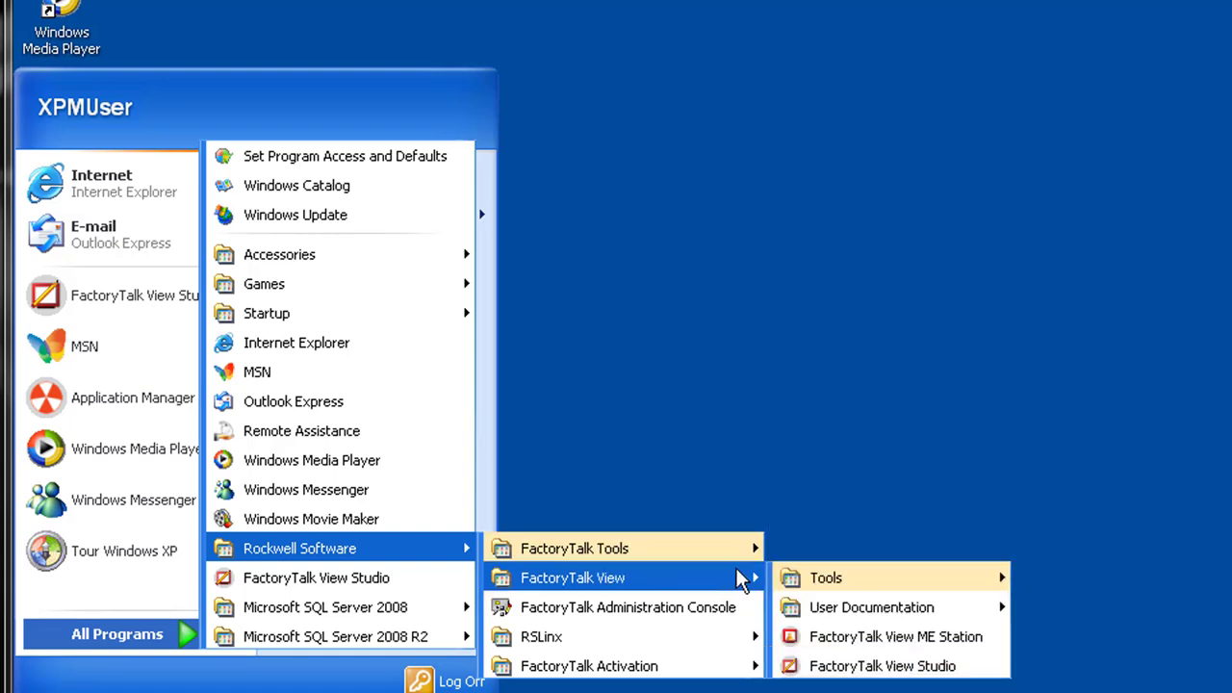
{"action": "mouse_move", "coordinate": [930, 576]}
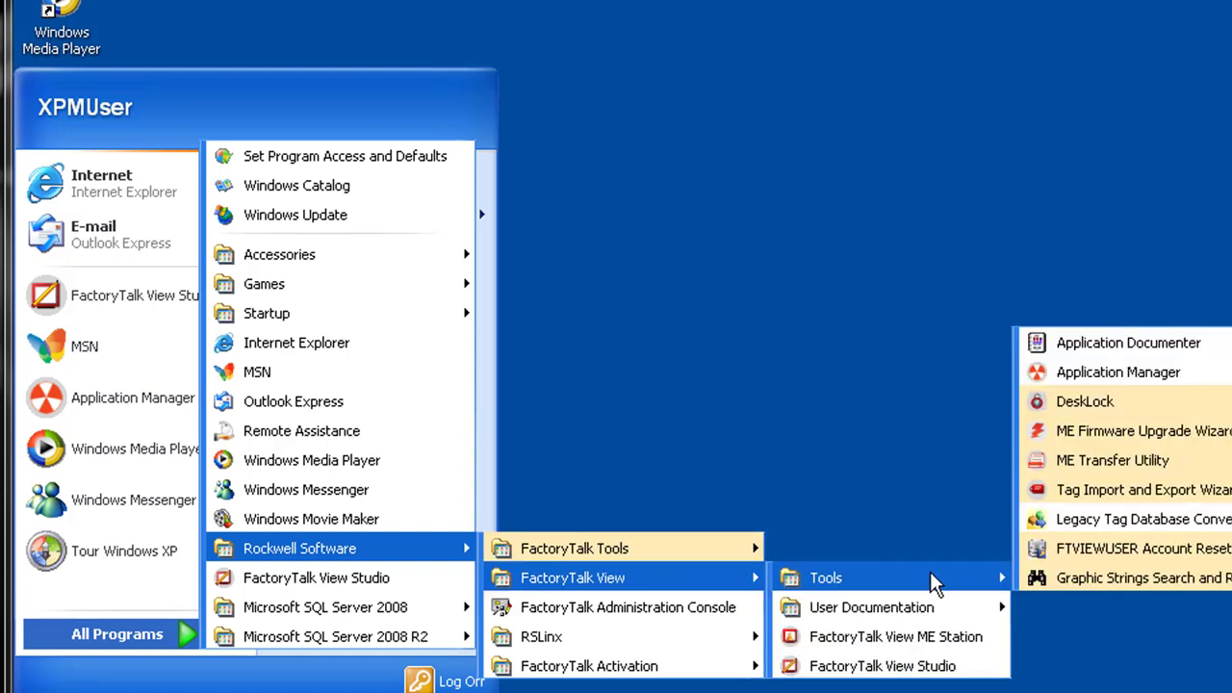
{"action": "left_click", "coordinate": [1131, 373]}
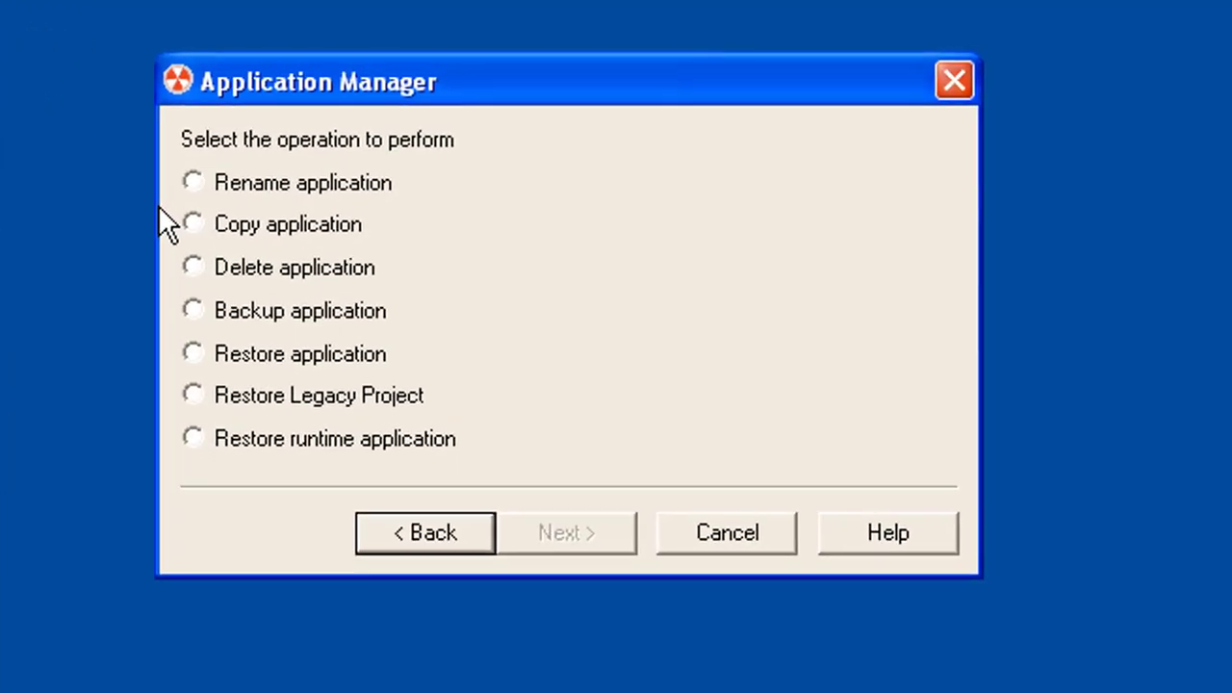
{"action": "left_click", "coordinate": [344, 448]}
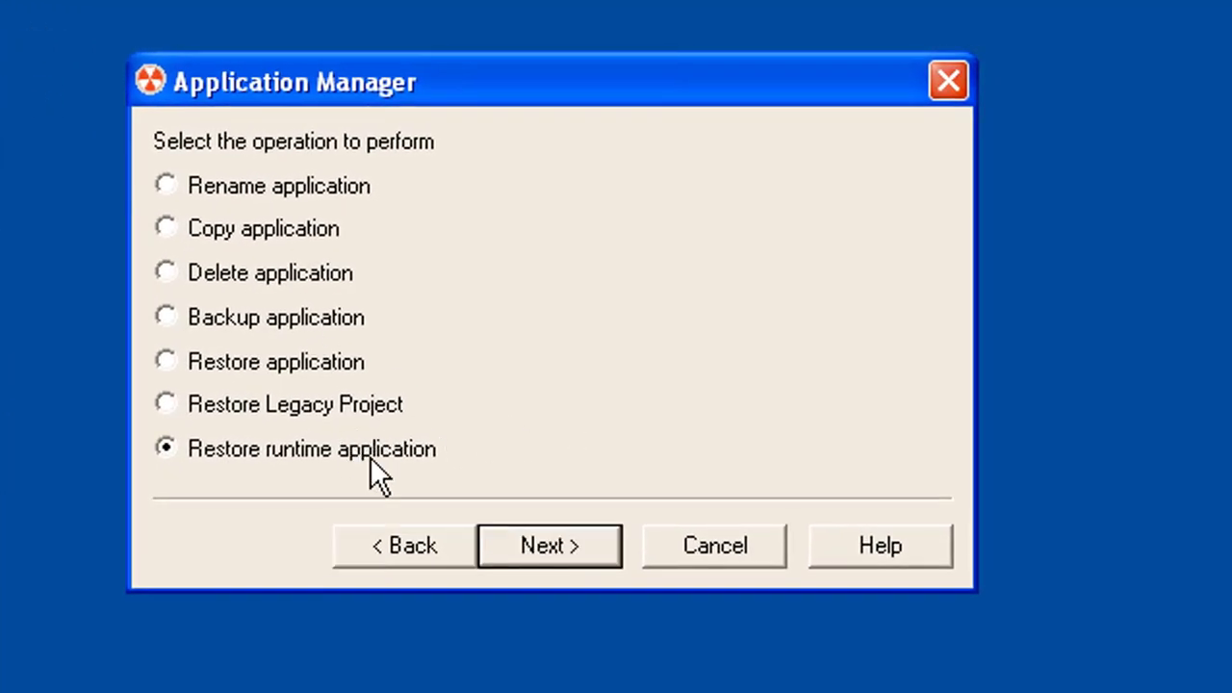
{"action": "left_click", "coordinate": [568, 556]}
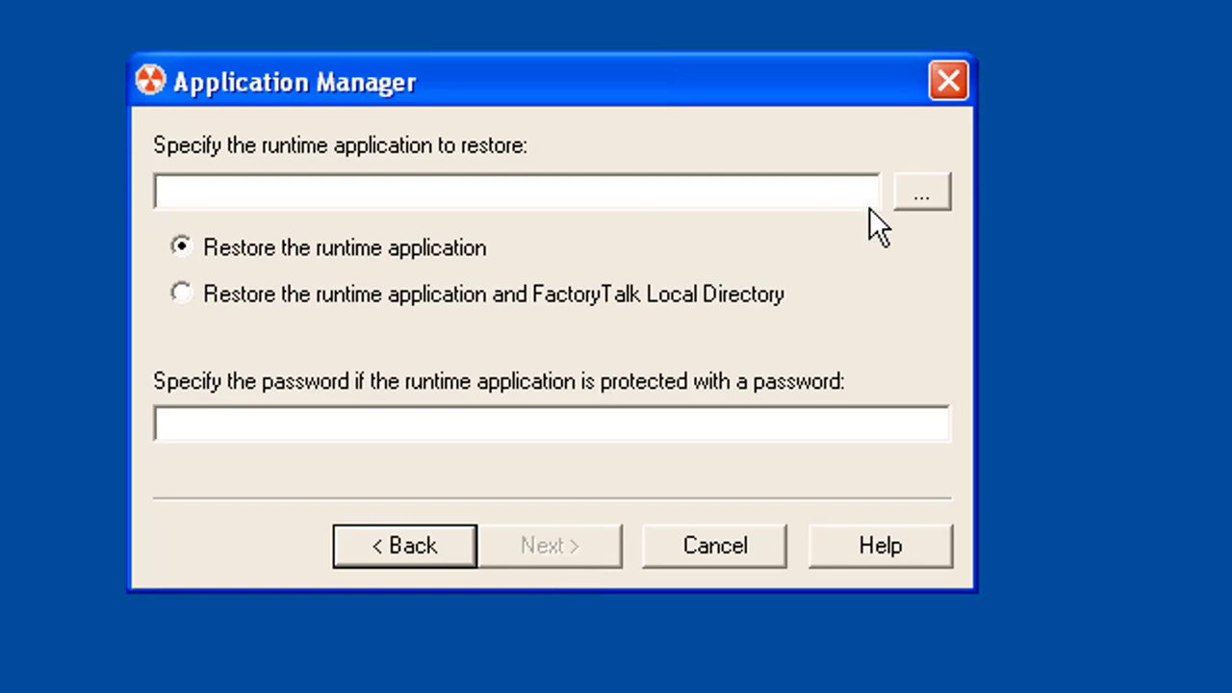
{"action": "left_click", "coordinate": [924, 197]}
{"action": "left_click", "coordinate": [160, 275]}
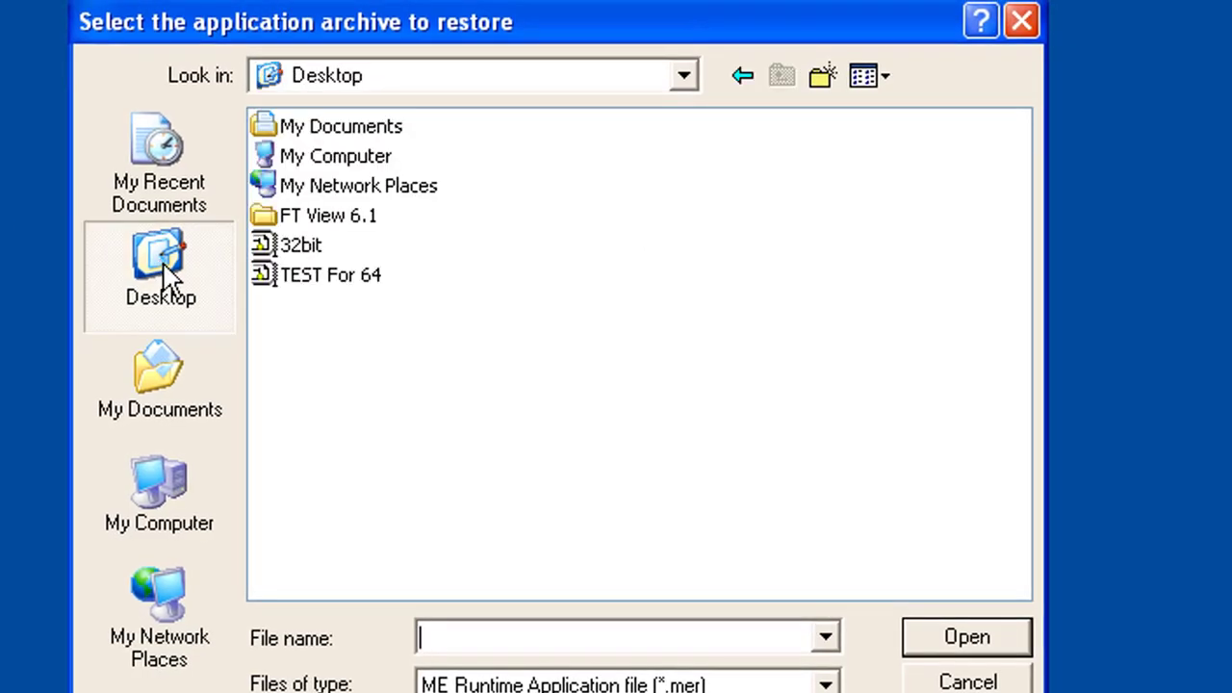
{"action": "left_click", "coordinate": [354, 278]}
{"action": "left_click", "coordinate": [931, 640]}
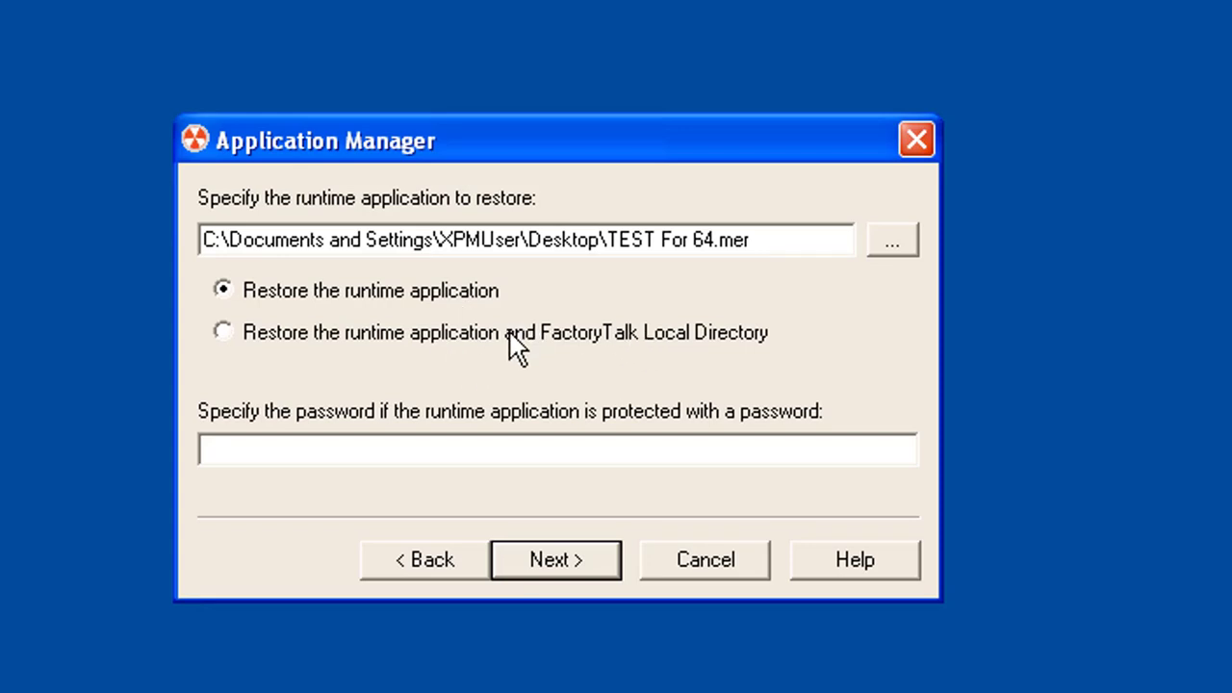
{"action": "left_click", "coordinate": [587, 576]}
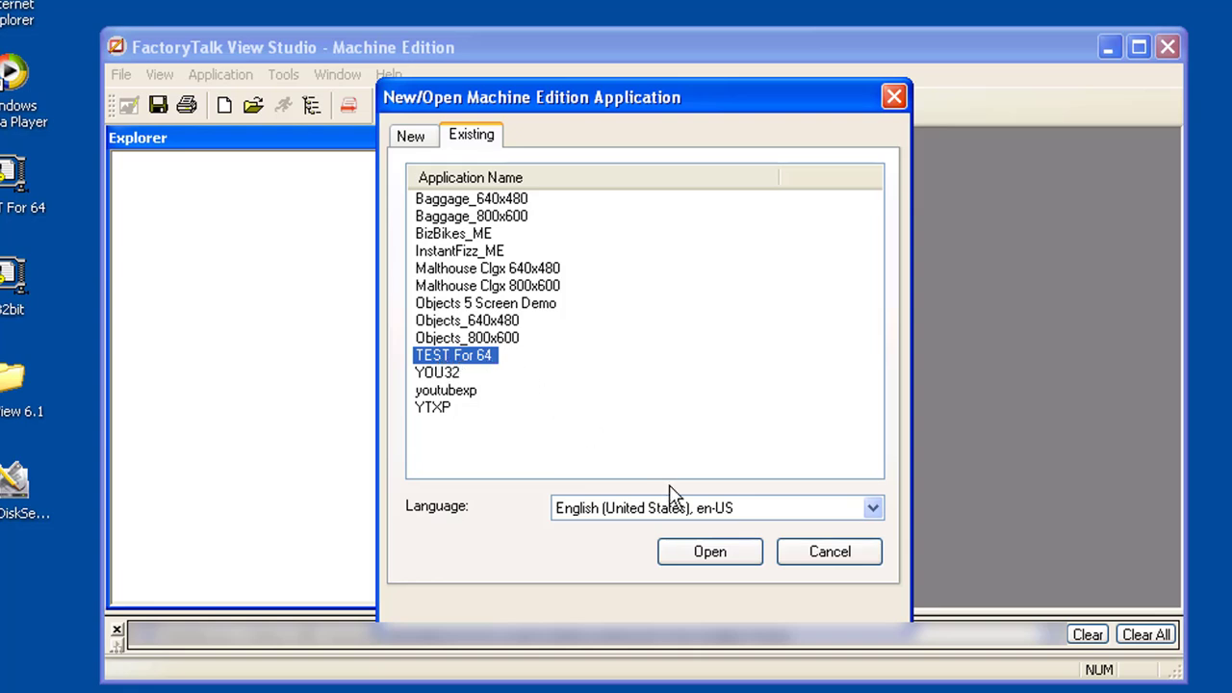
Open TEST For 64 and accept converting it from version 5.10.00 to 6.10.00.
{"action": "left_click", "coordinate": [737, 556]}
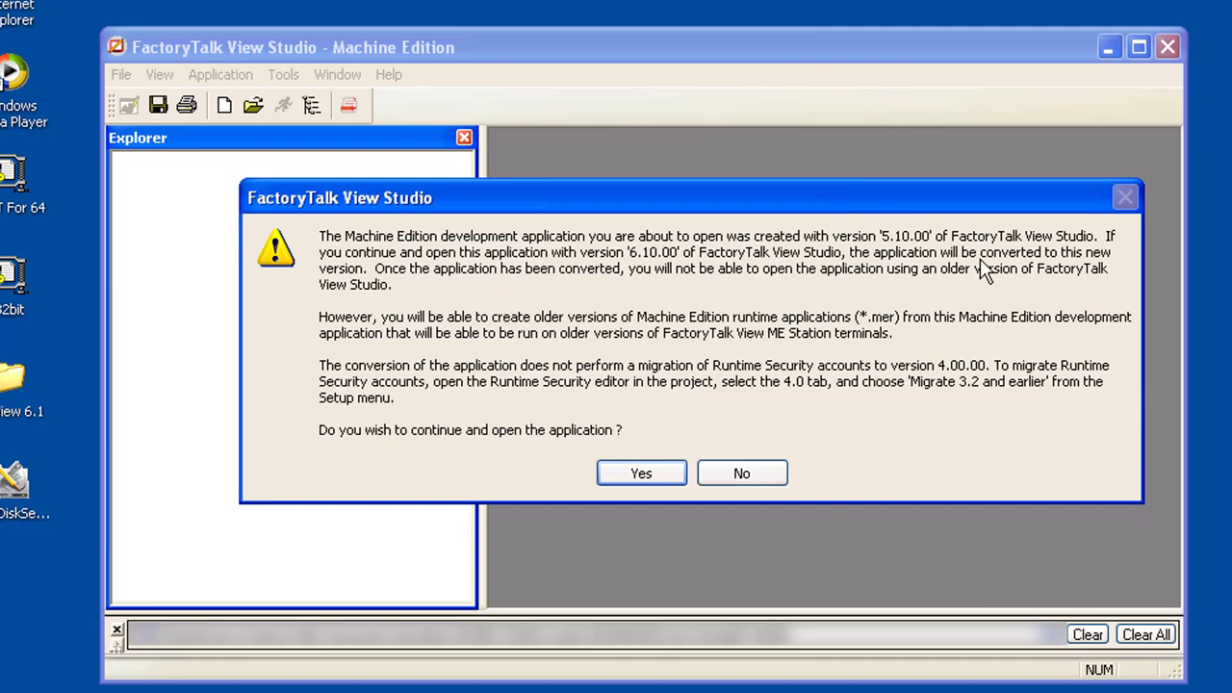
{"action": "left_click", "coordinate": [639, 473]}
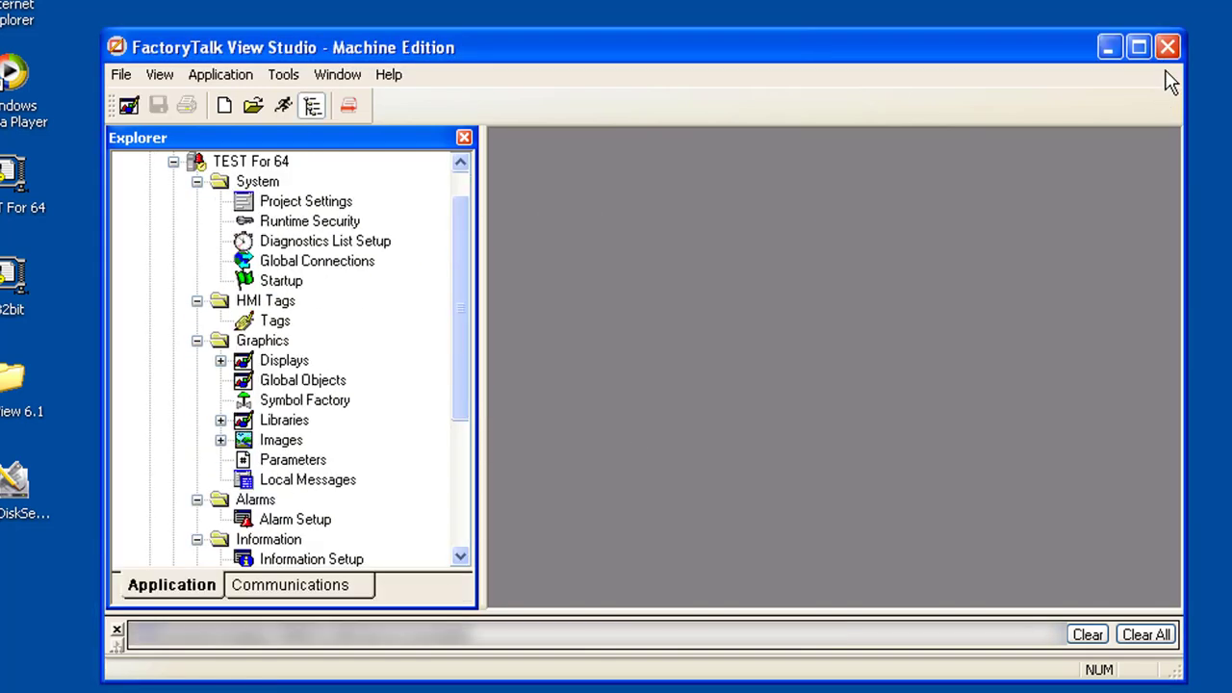
Maximize Studio, open the MAIN display from Graphics > Displays, and select Parameters.
{"action": "left_click", "coordinate": [1128, 45]}
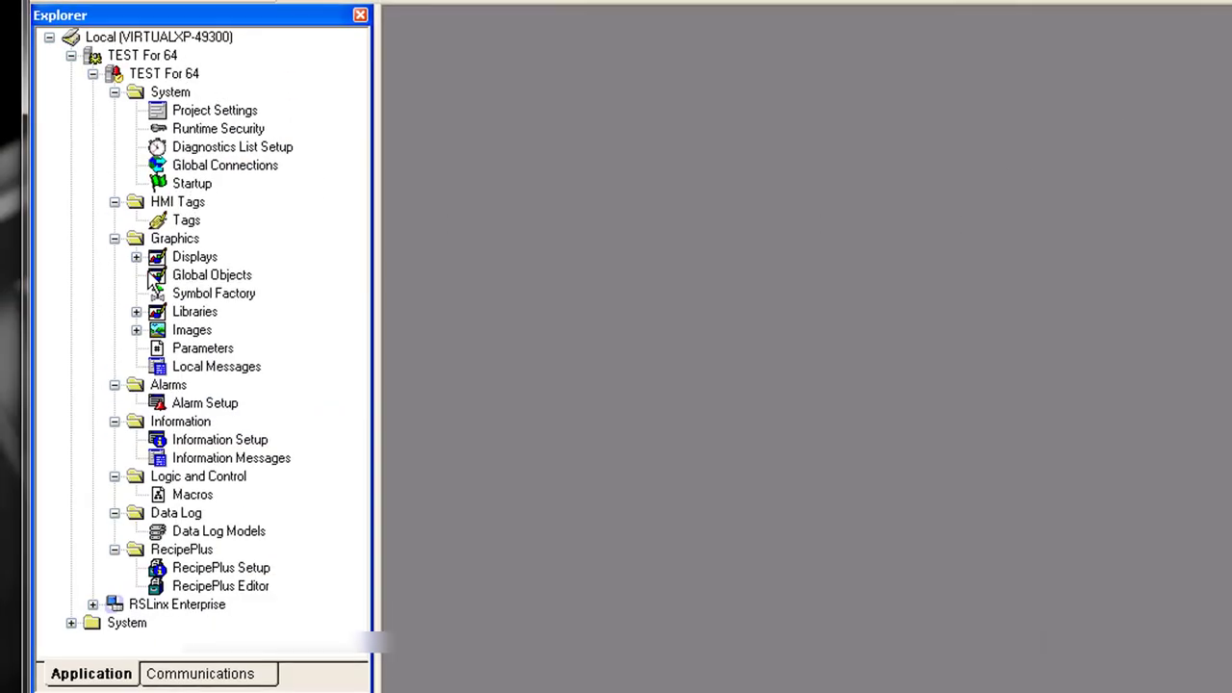
{"action": "double_click", "coordinate": [152, 258]}
{"action": "double_click", "coordinate": [208, 331]}
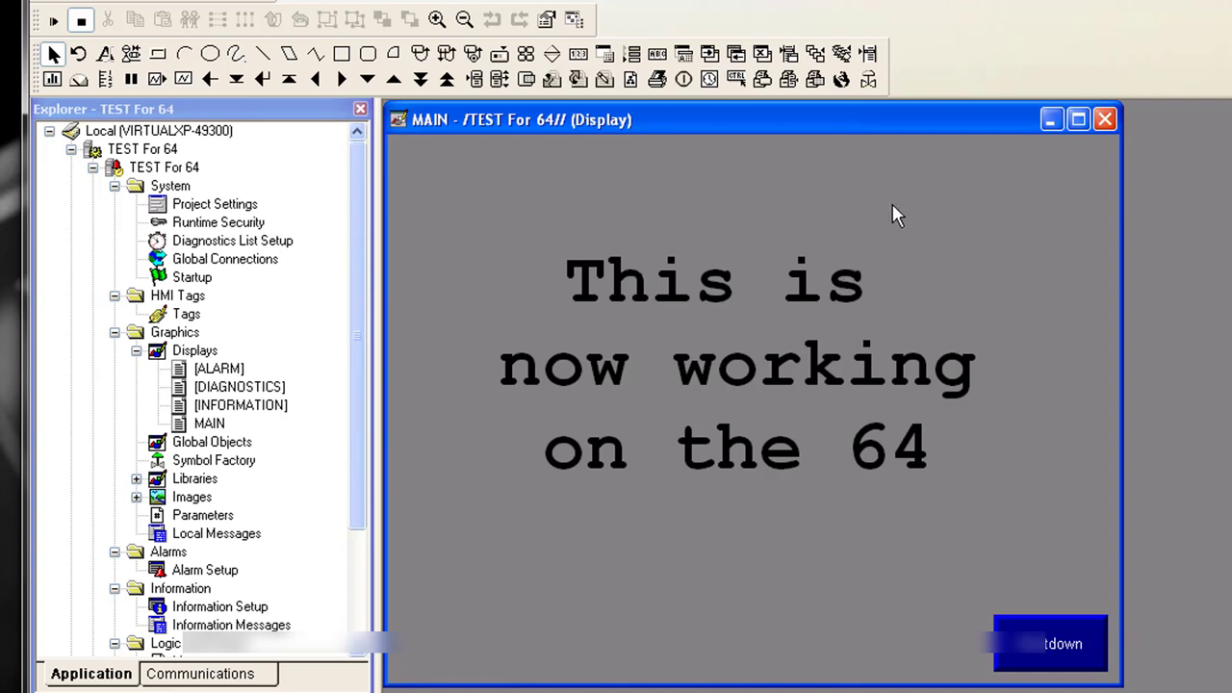
{"action": "left_click_drag", "start_coordinate": [352, 445], "coordinate": [374, 530]}
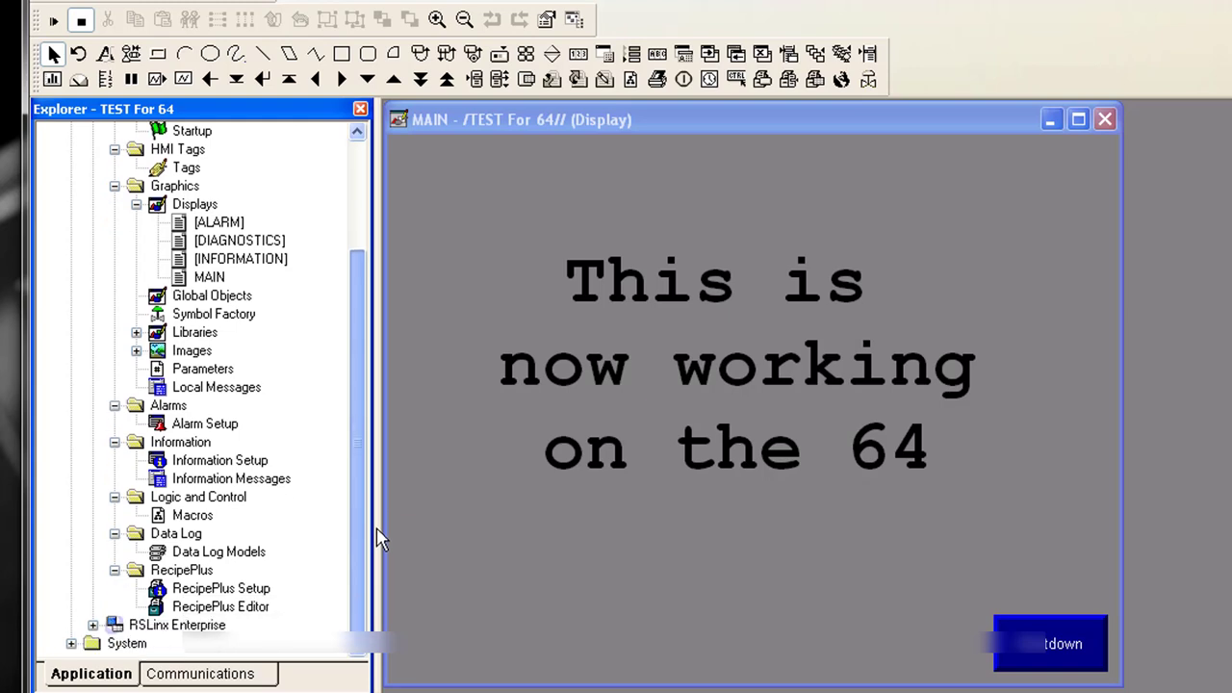
{"action": "left_click", "coordinate": [175, 374]}
{"action": "right_click", "coordinate": [183, 374]}
Create a new parameter file containing the line #1=[PLC]TAG_NAME.
{"action": "left_click", "coordinate": [264, 404]}
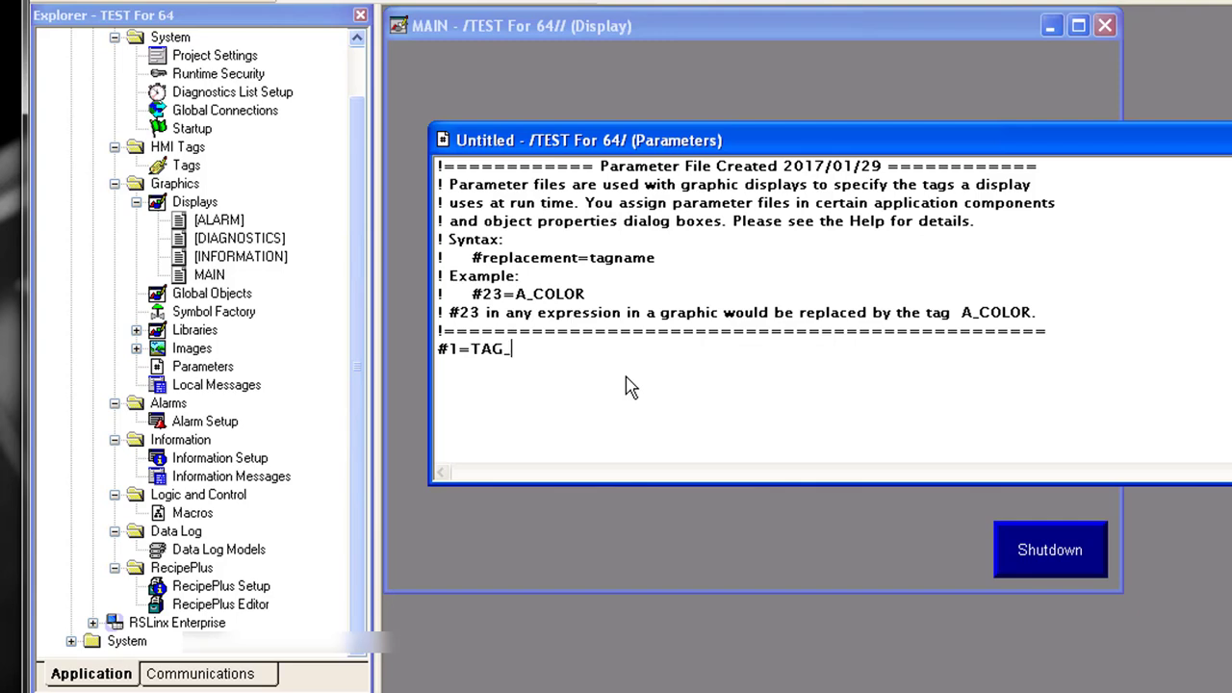
{"action": "type", "text": "NA"}
{"action": "type", "text": "["}
{"action": "type", "text": "PLC"}
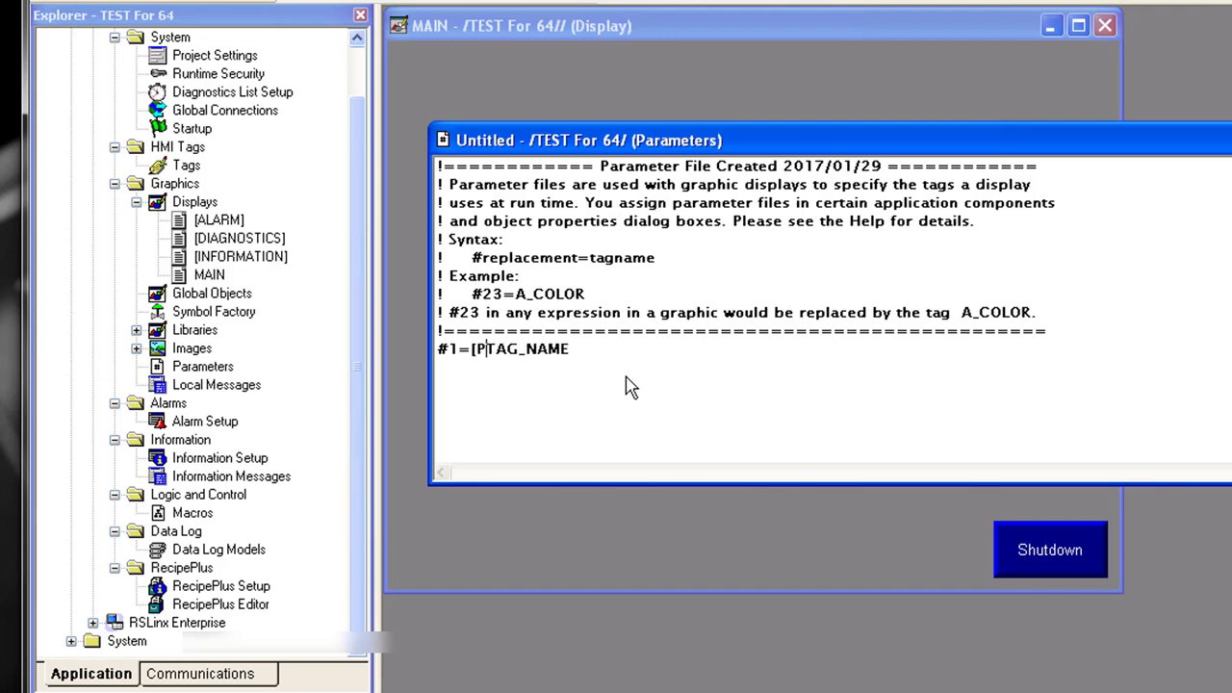
{"action": "type", "text": "]"}
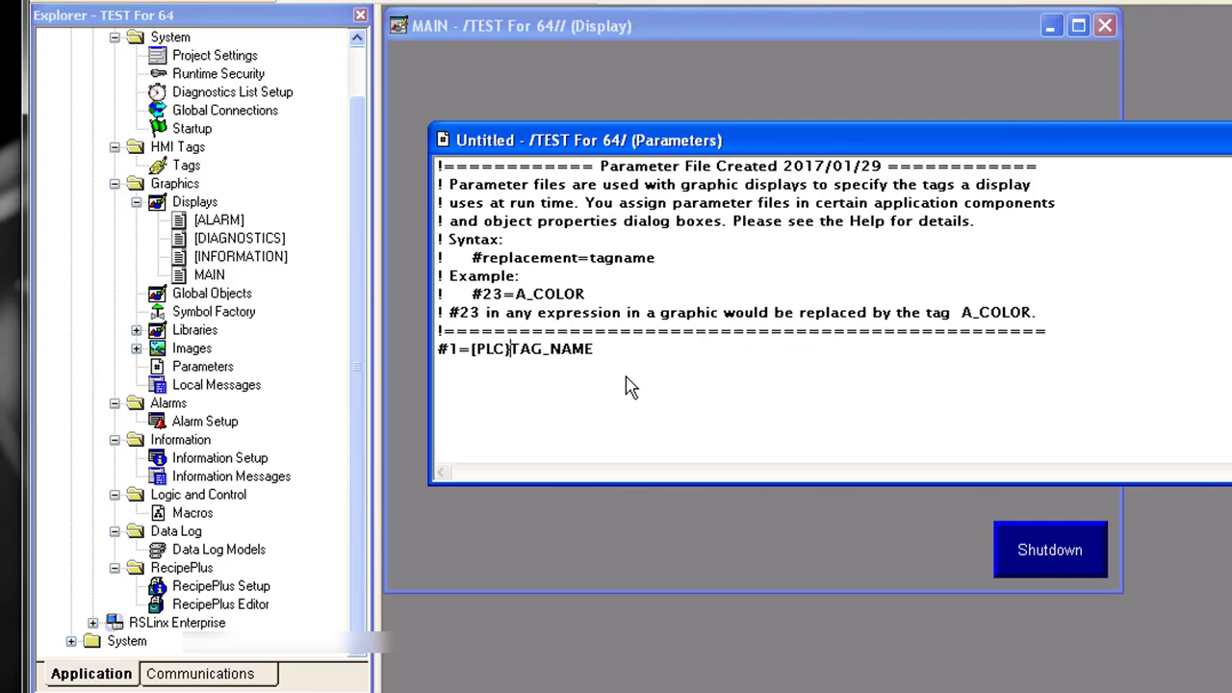
{"action": "key", "text": "BackSpace"}
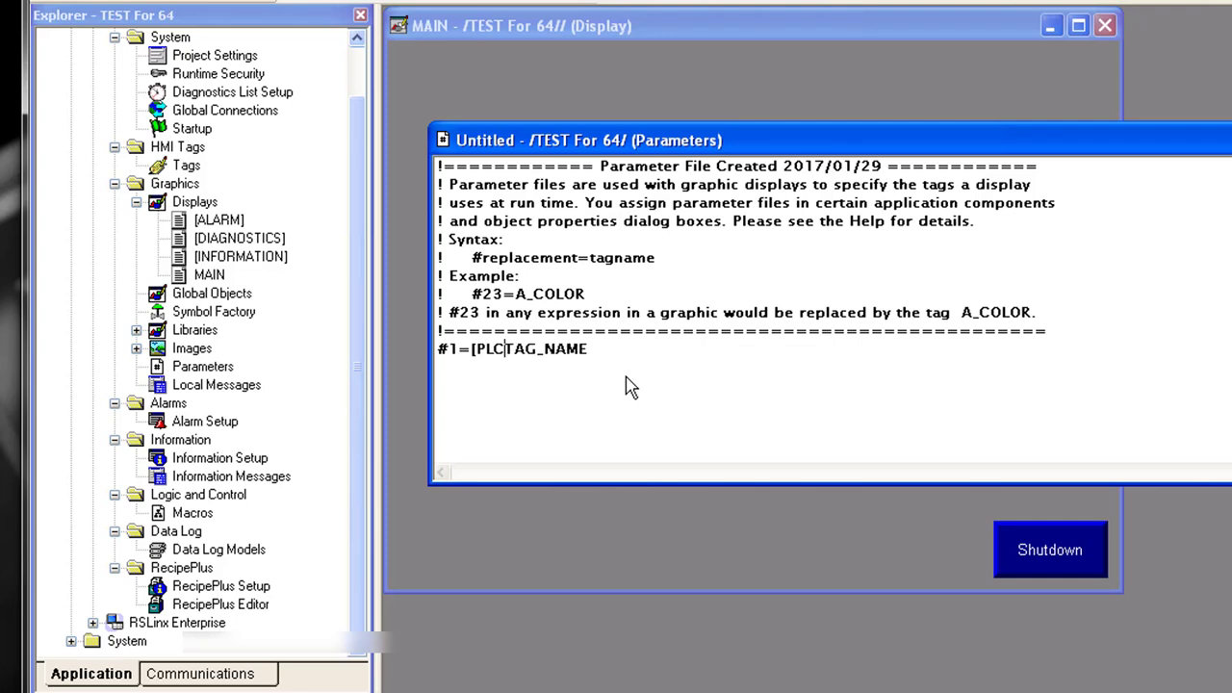
{"action": "type", "text": "]"}
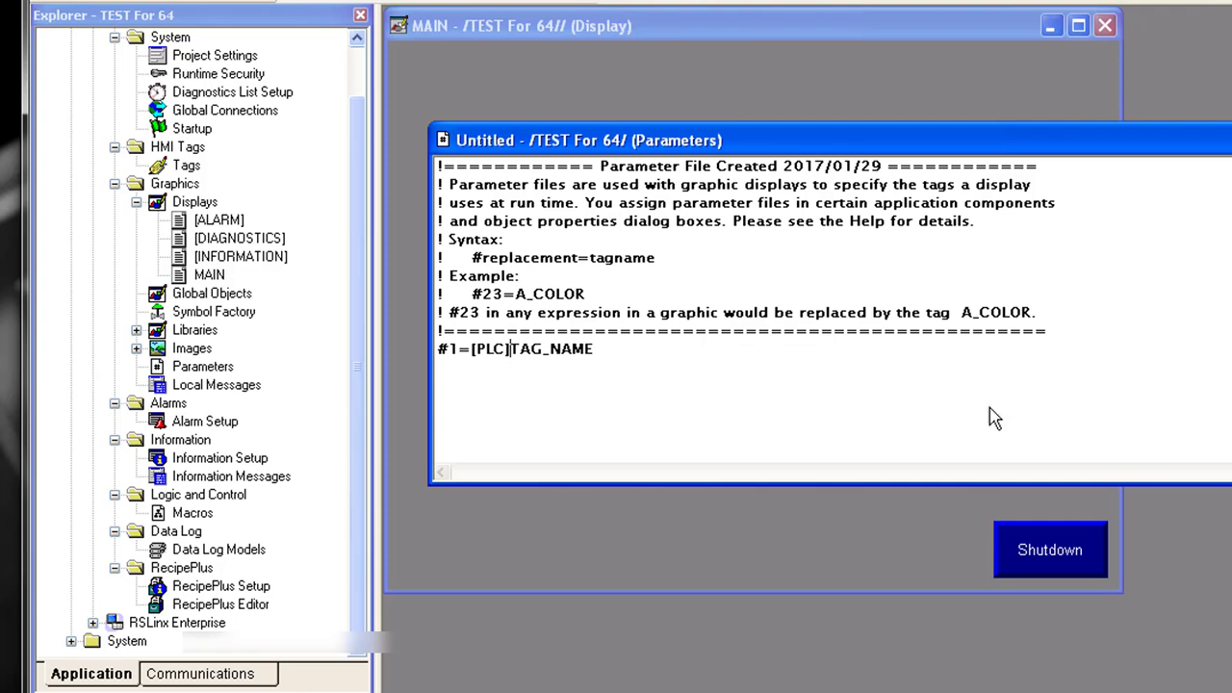
Save the parameter file as PARA and expand Parameters to show it.
{"action": "key", "text": "ctrl+F4"}
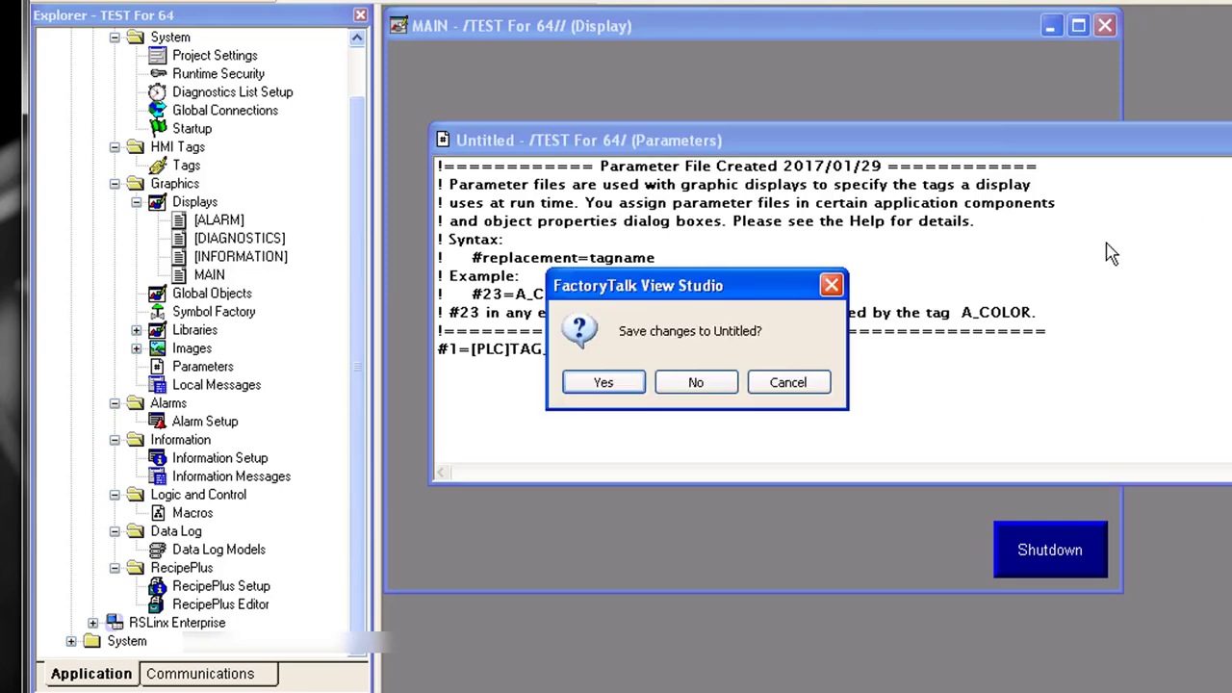
{"action": "left_click", "coordinate": [595, 387]}
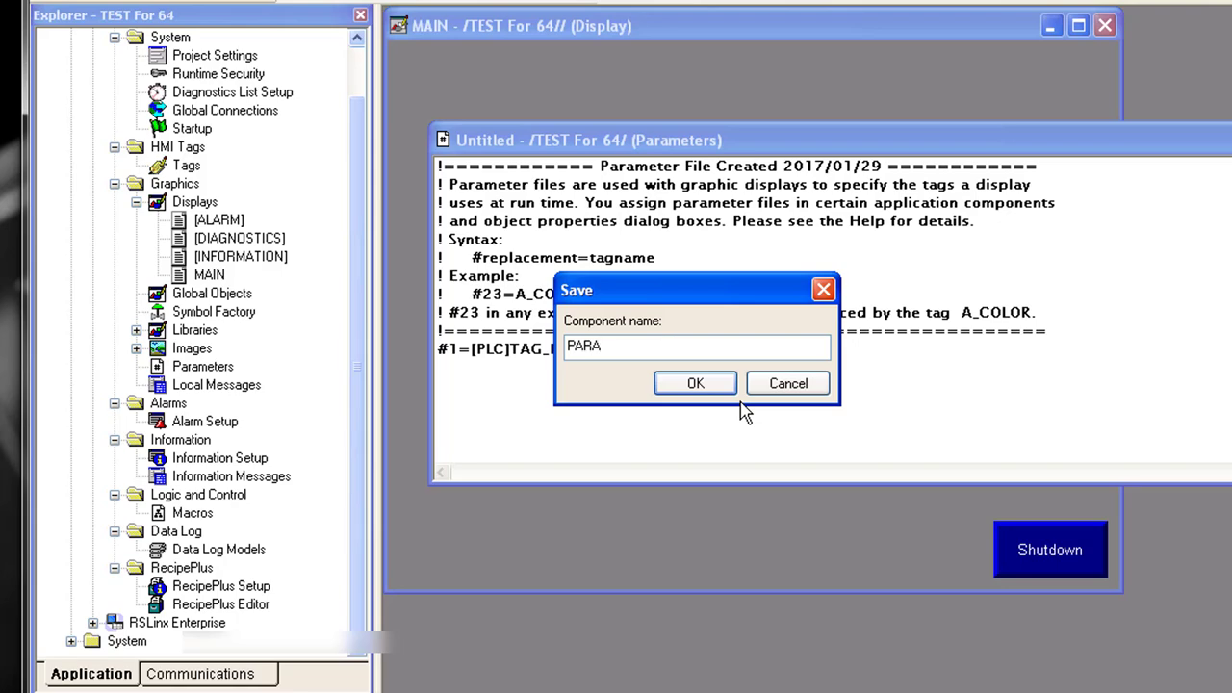
{"action": "left_click", "coordinate": [724, 388]}
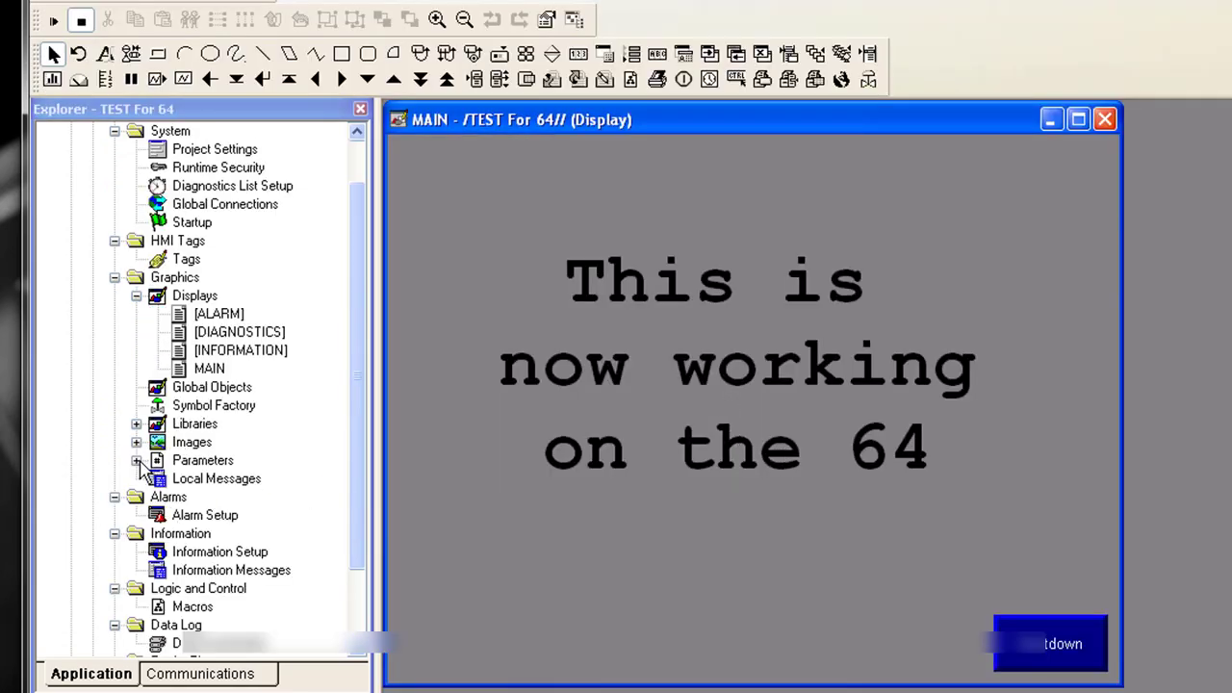
{"action": "double_click", "coordinate": [149, 461]}
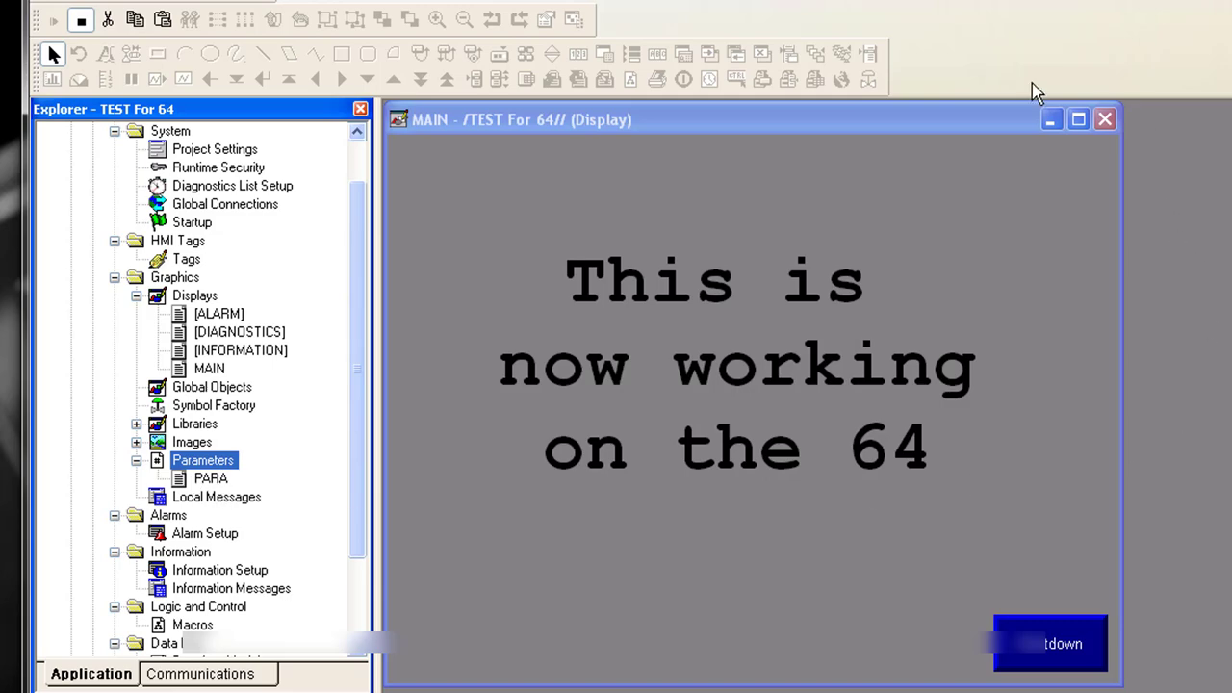
Close the MAIN display and the TEST For 64 application.
{"action": "left_click", "coordinate": [1104, 119]}
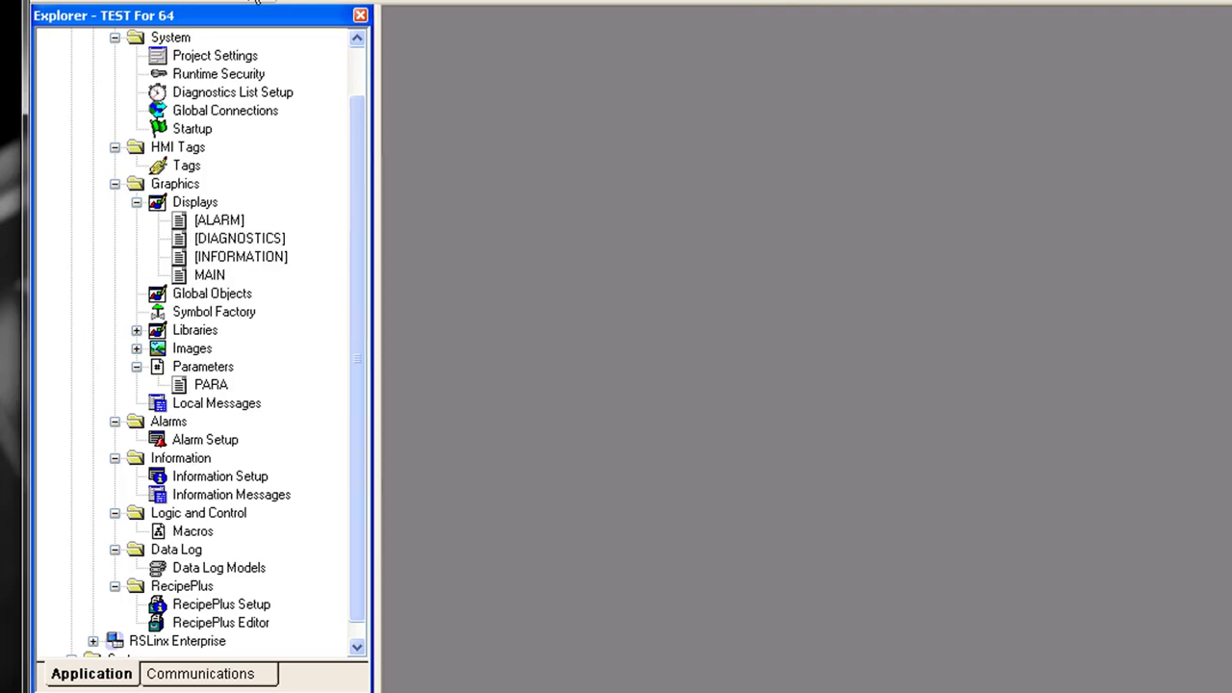
{"action": "left_click", "coordinate": [142, 83]}
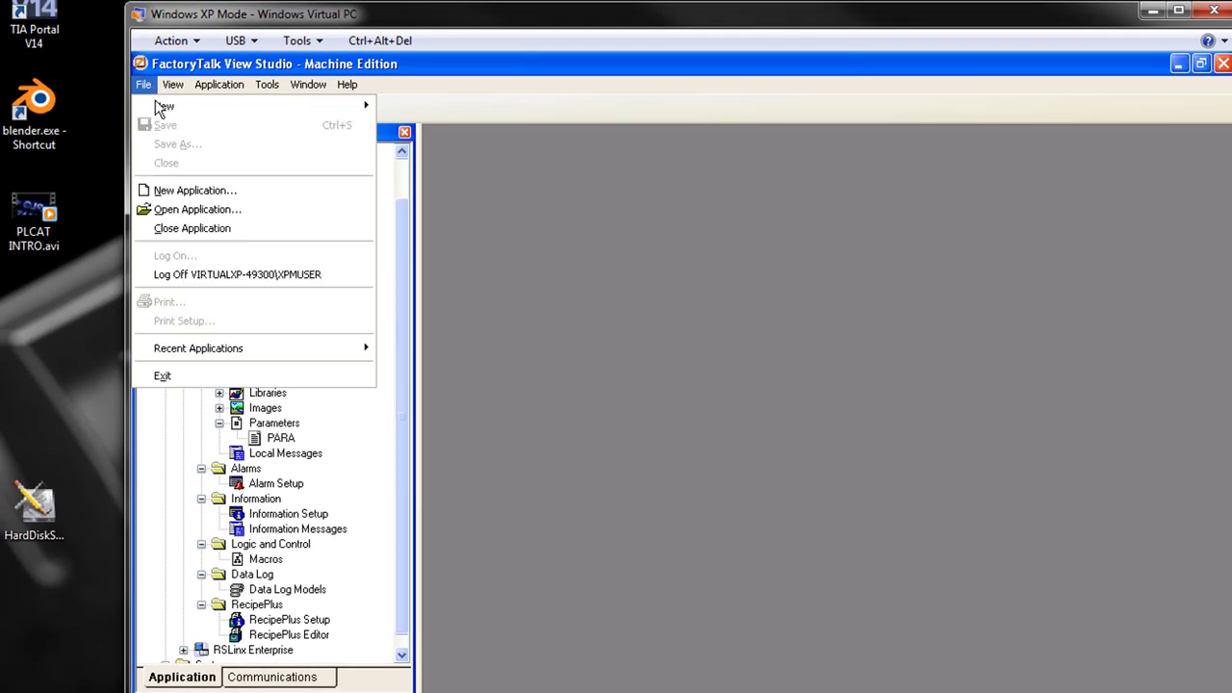
{"action": "left_click", "coordinate": [187, 229]}
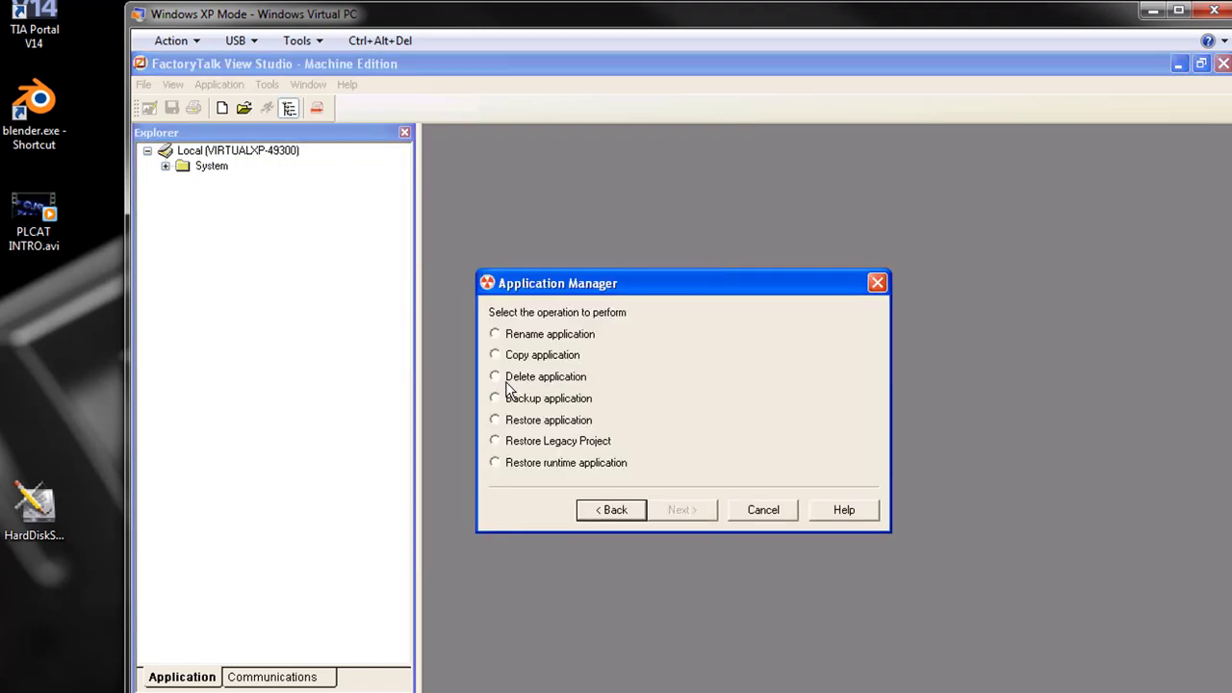
Back up TEST For 64 with Application Manager to an archive on the XP desktop.
{"action": "left_click", "coordinate": [508, 401]}
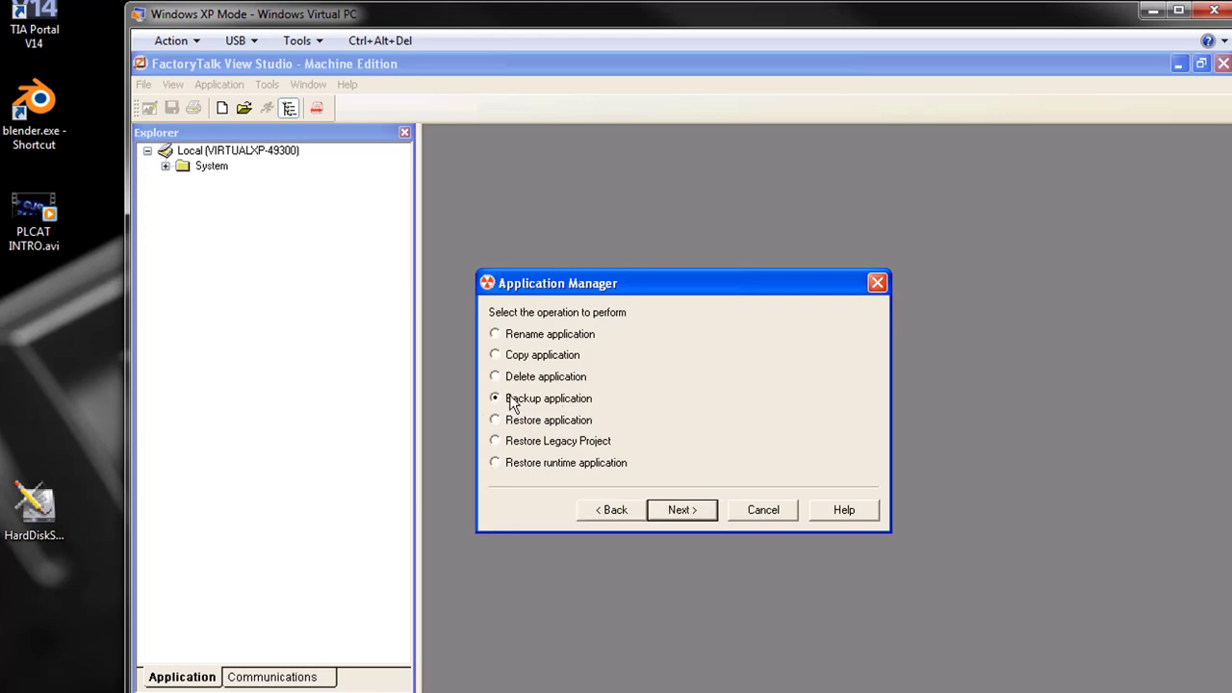
{"action": "left_click", "coordinate": [682, 515]}
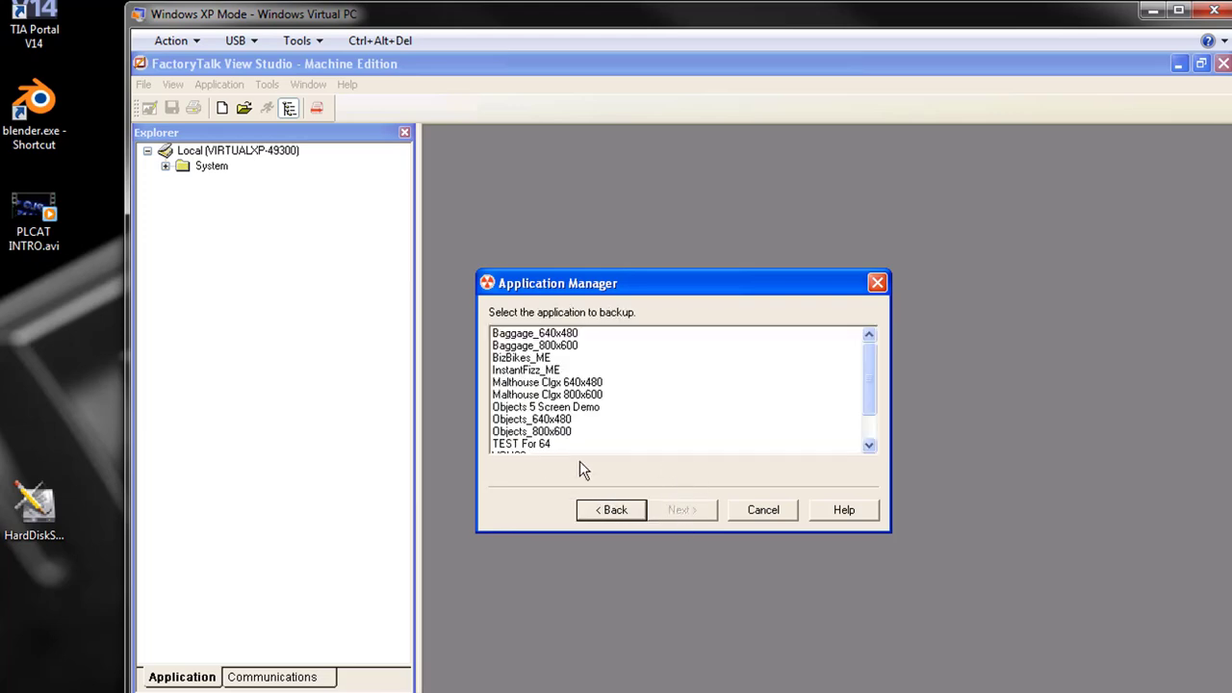
{"action": "left_click", "coordinate": [527, 446]}
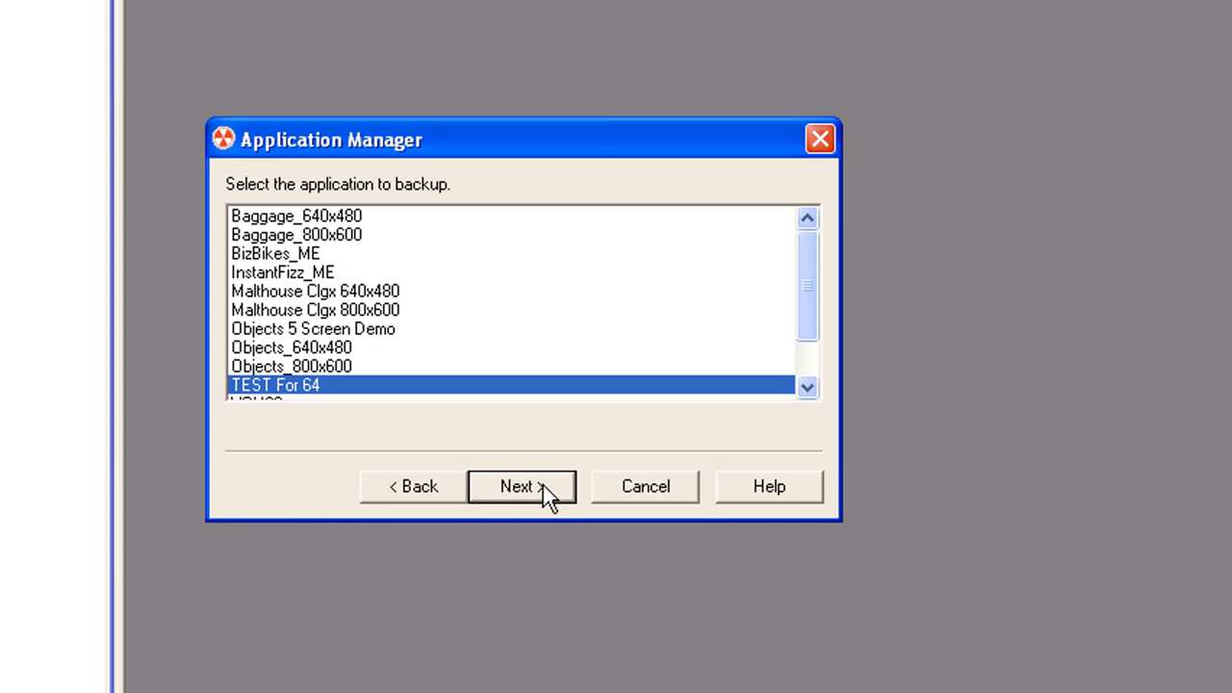
{"action": "left_click", "coordinate": [543, 485]}
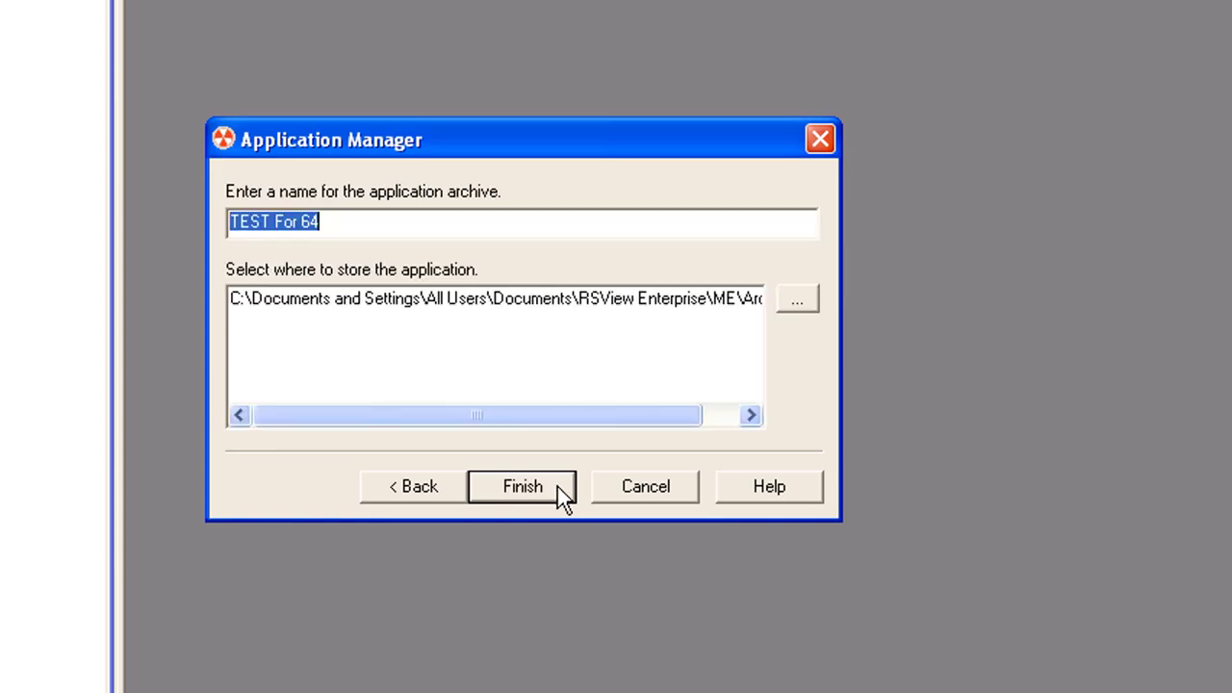
{"action": "left_click", "coordinate": [810, 299]}
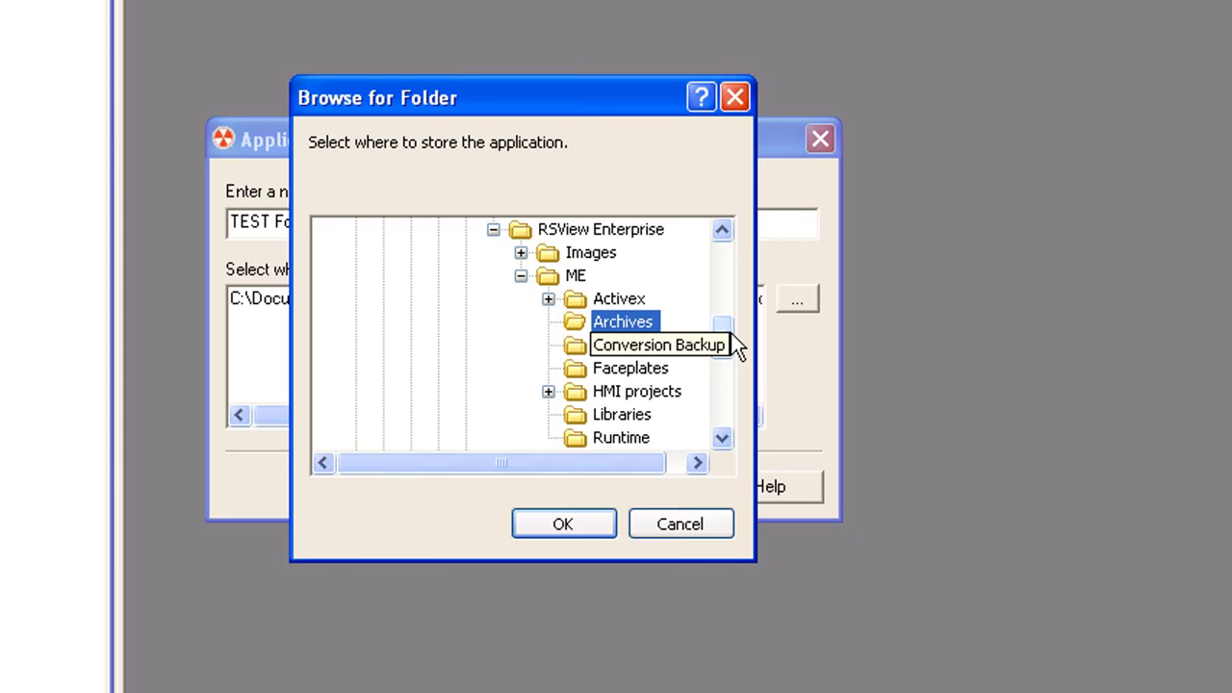
{"action": "left_click_drag", "start_coordinate": [733, 339], "coordinate": [736, 253]}
{"action": "left_click", "coordinate": [404, 231]}
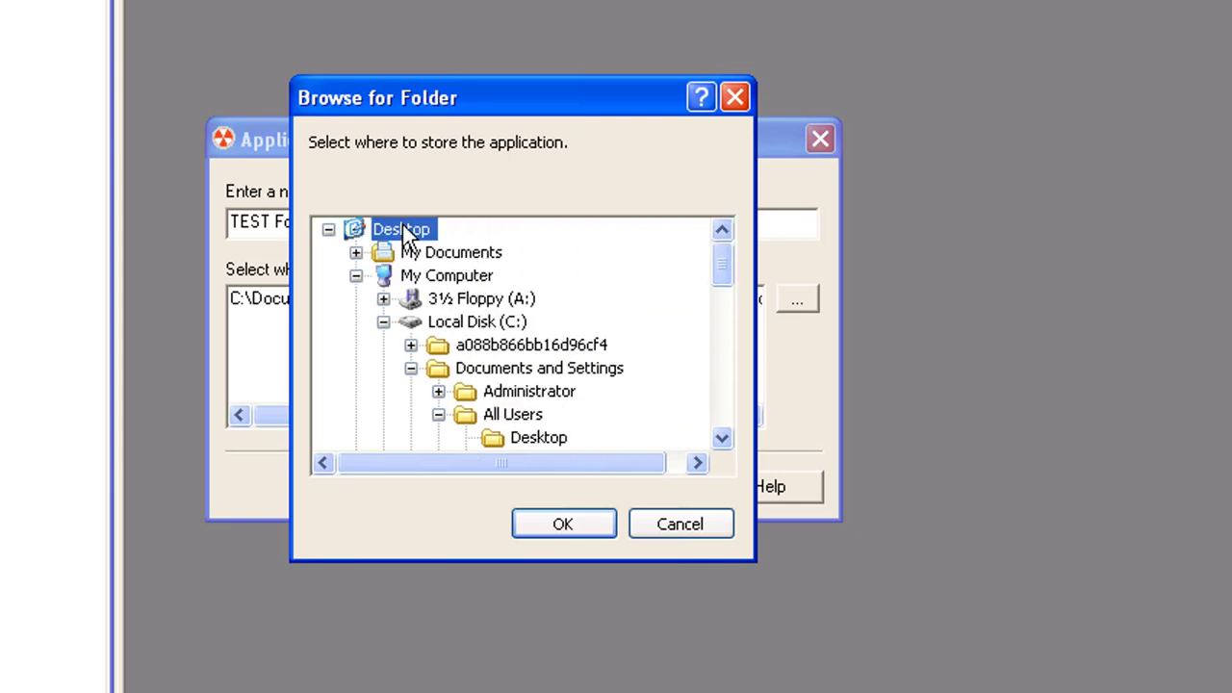
{"action": "left_click", "coordinate": [576, 522]}
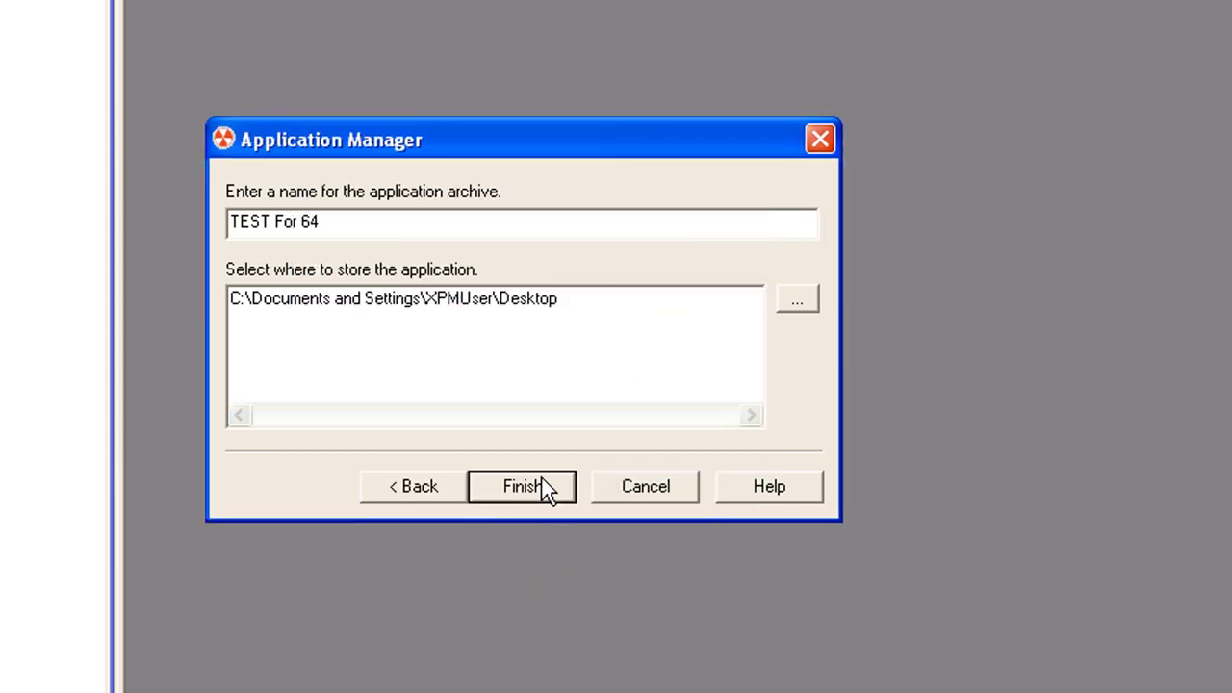
{"action": "left_click", "coordinate": [545, 488]}
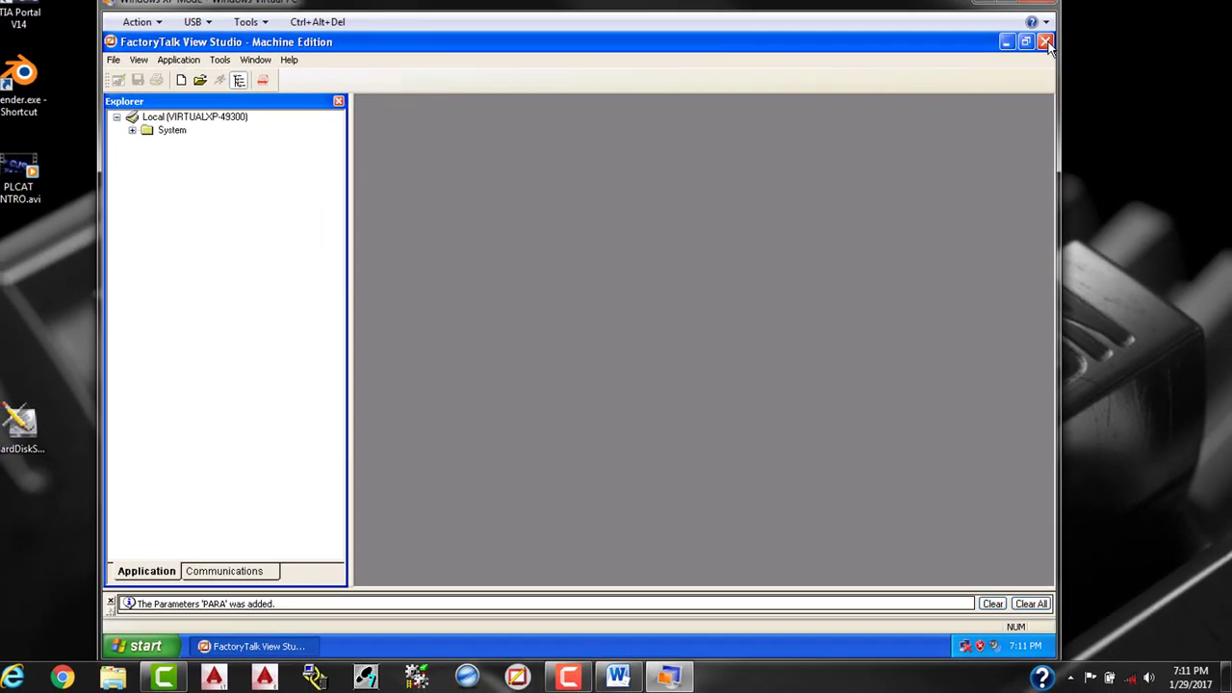
Close FactoryTalk View Studio in XP Mode and check the virtual PC's integration options.
{"action": "left_click", "coordinate": [1047, 44]}
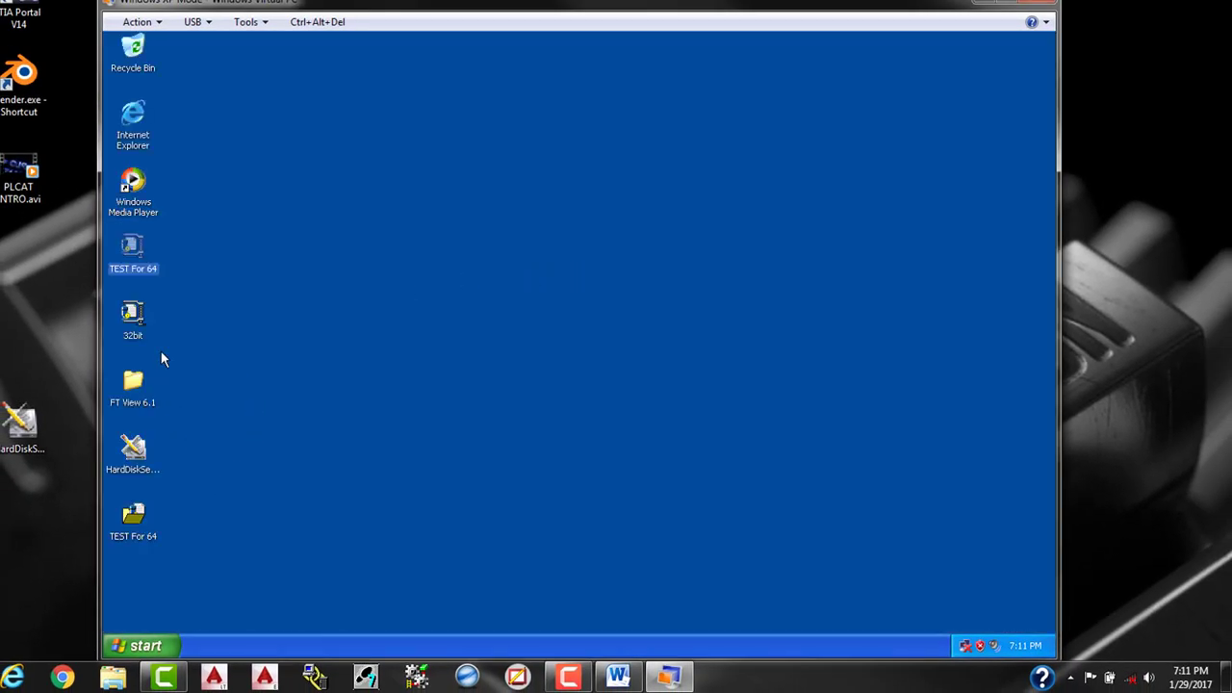
{"action": "left_click", "coordinate": [144, 536]}
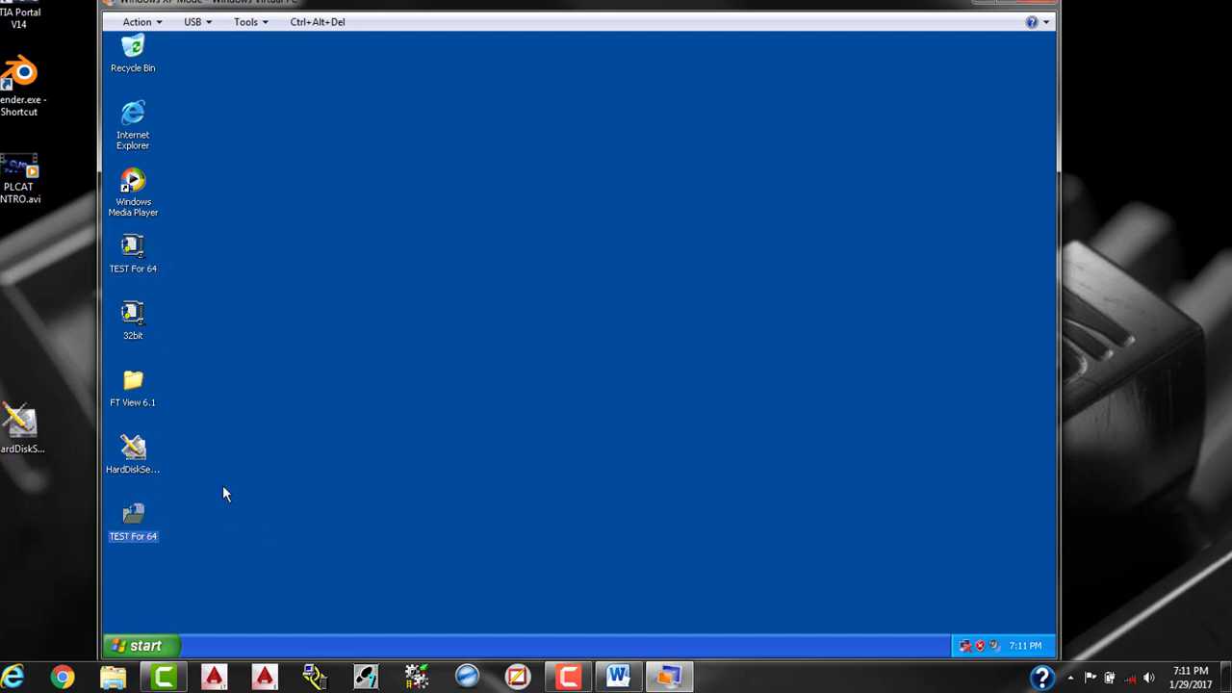
{"action": "left_click", "coordinate": [263, 23]}
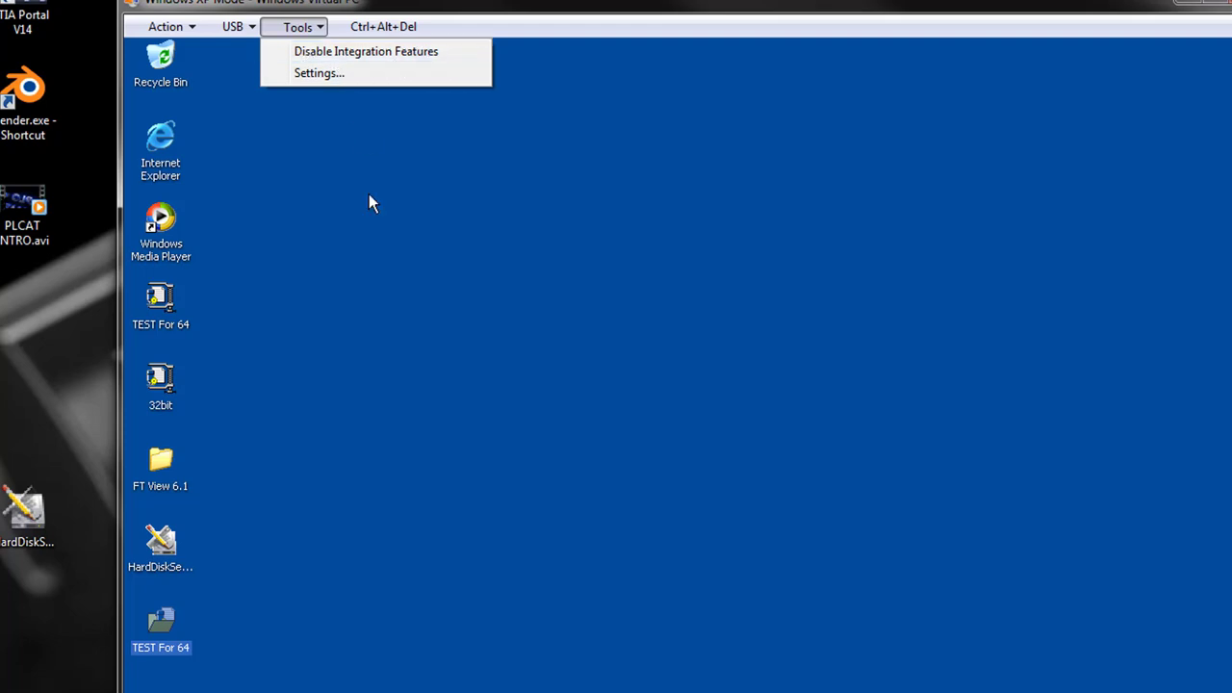
{"action": "left_click", "coordinate": [313, 493]}
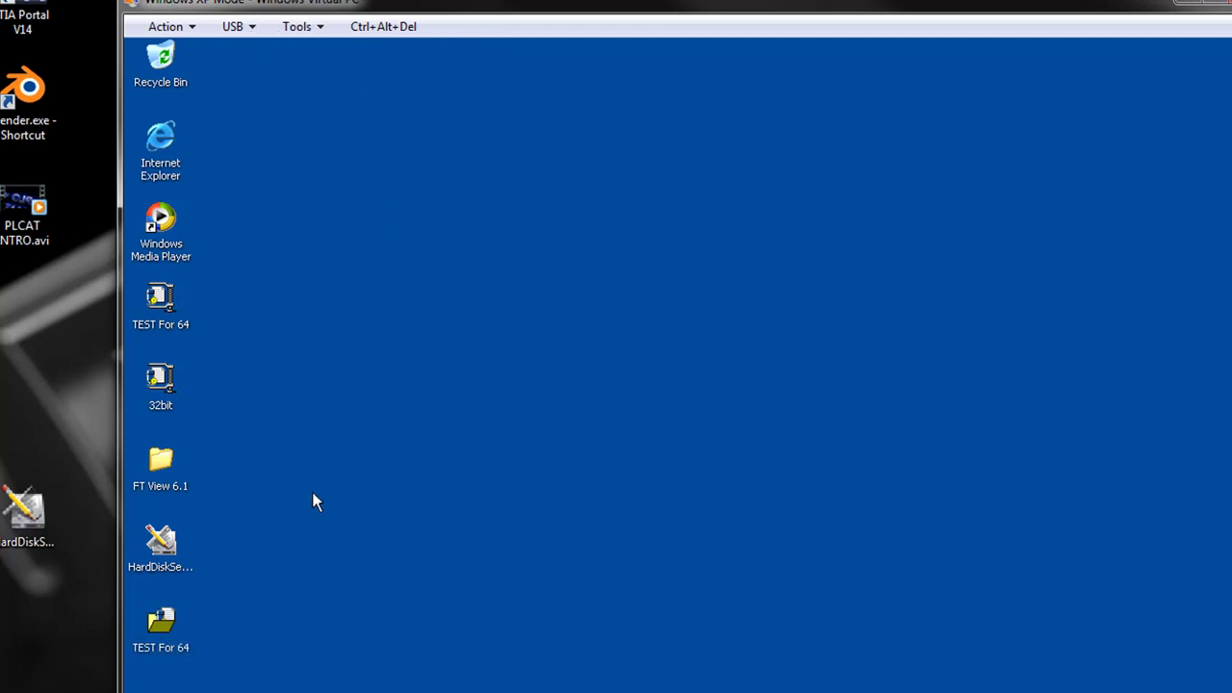
Copy TEST For 64.mer to the host desktop, replacing the existing file.
{"action": "left_click", "coordinate": [154, 300]}
{"action": "right_click", "coordinate": [148, 300]}
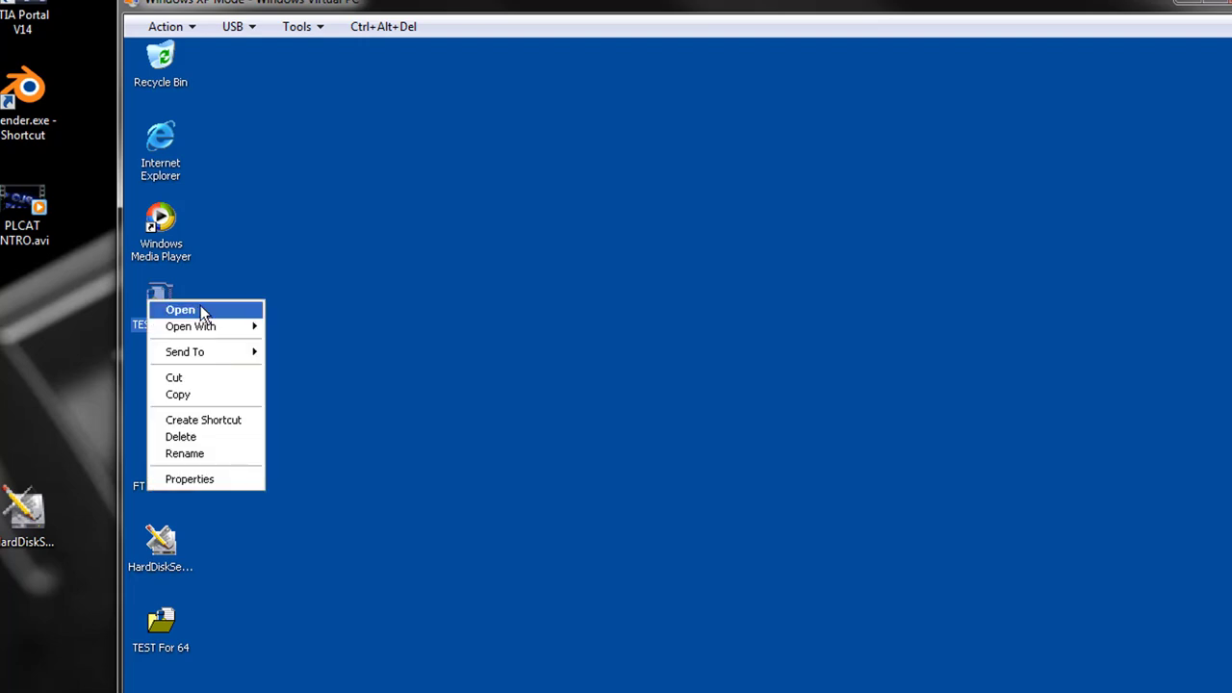
{"action": "left_click", "coordinate": [200, 392]}
{"action": "right_click", "coordinate": [51, 349]}
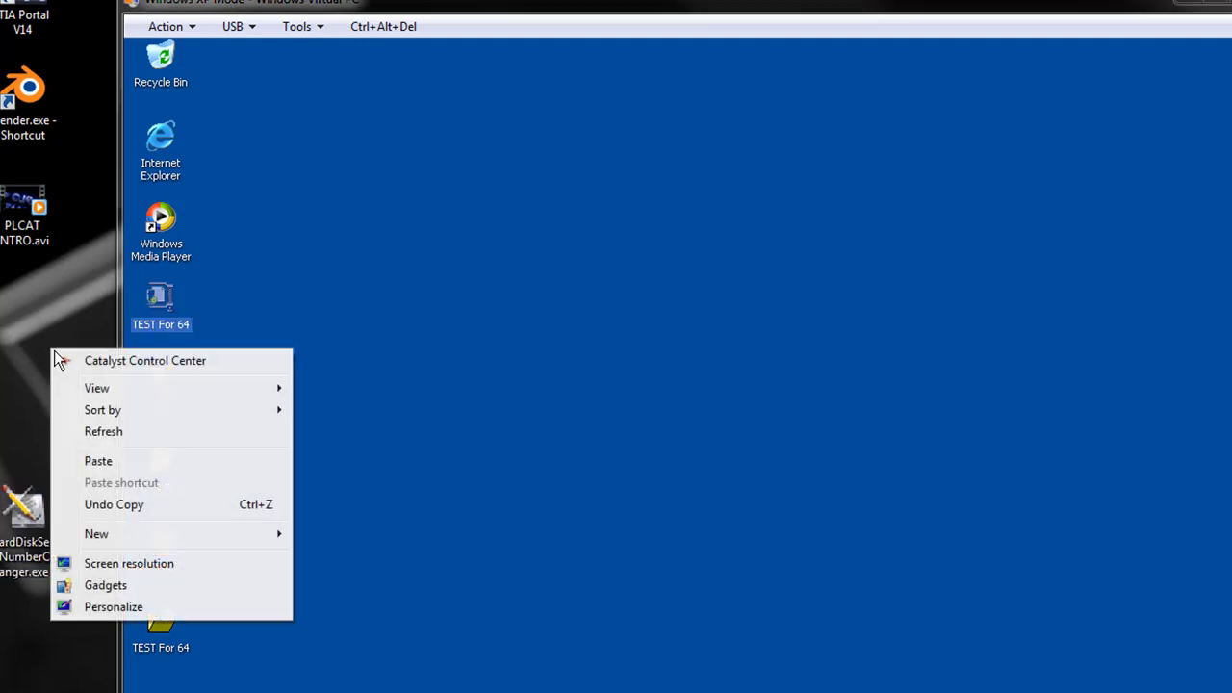
{"action": "left_click", "coordinate": [106, 461]}
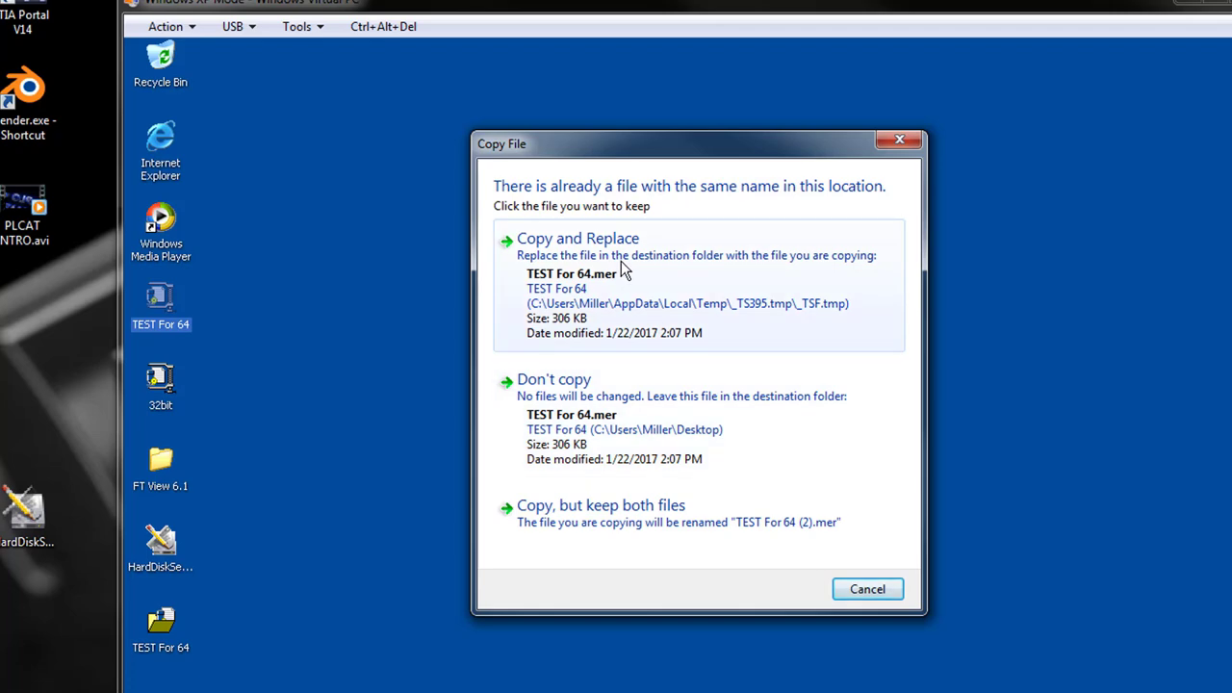
{"action": "left_click", "coordinate": [621, 276]}
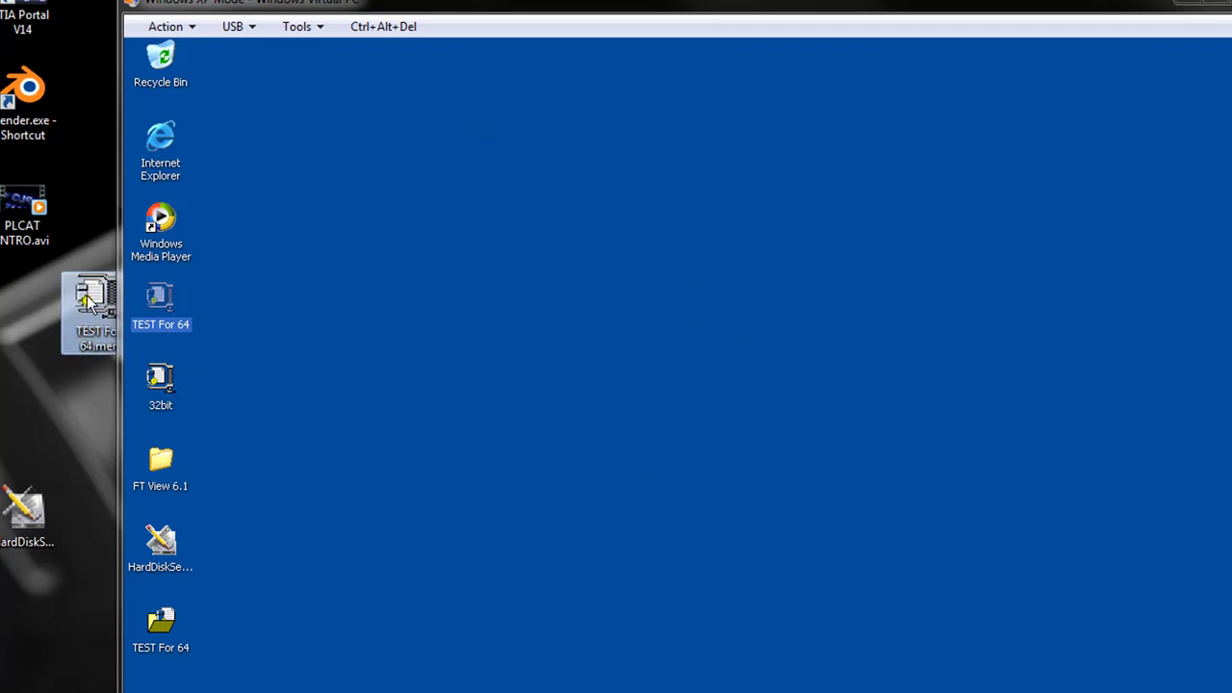
Copy the TEST For 64.apa archive to the host desktop.
{"action": "left_click", "coordinate": [168, 645]}
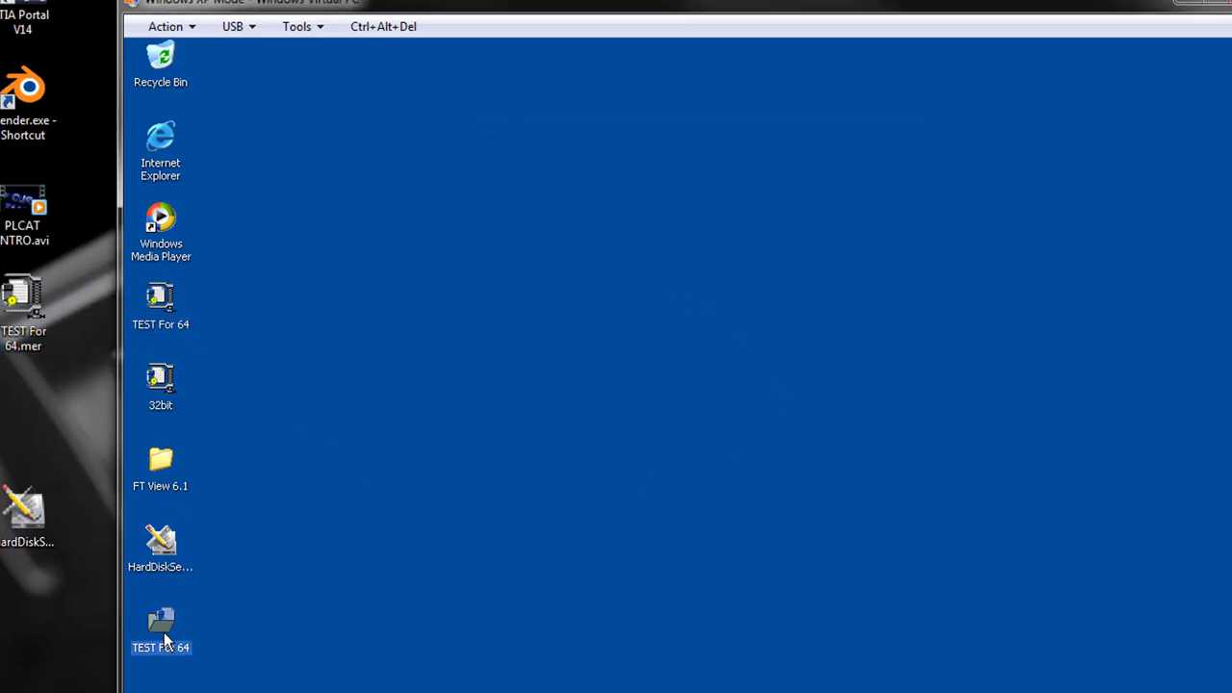
{"action": "right_click", "coordinate": [164, 633]}
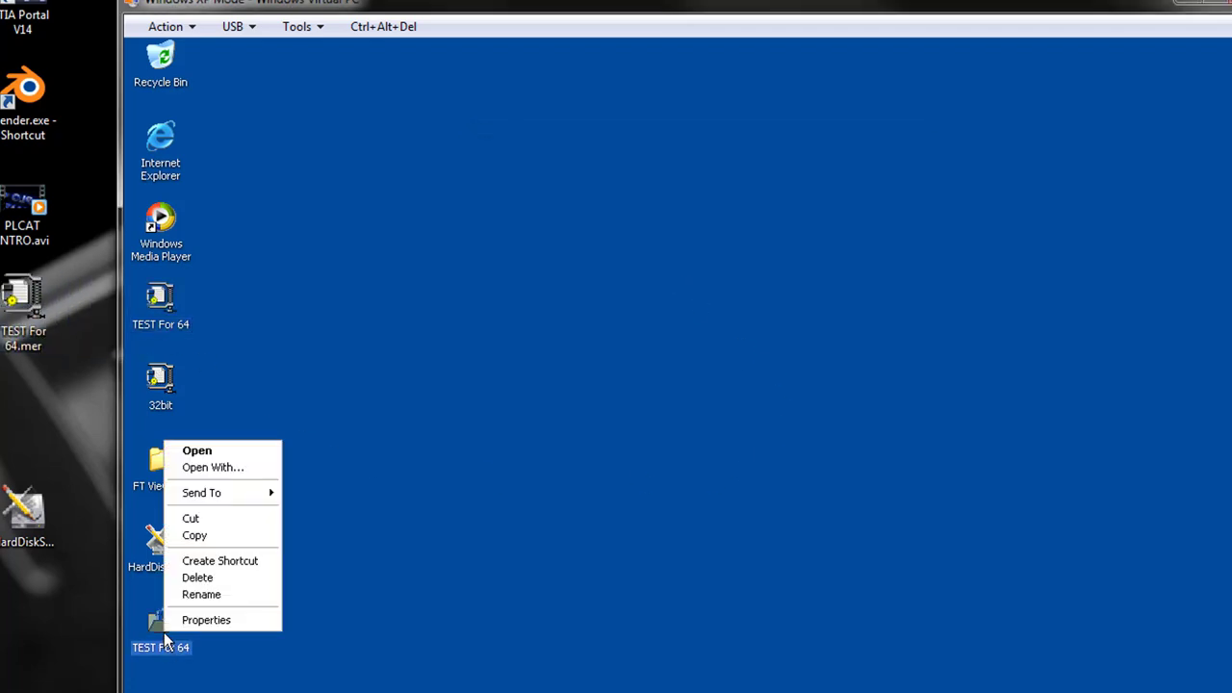
{"action": "left_click", "coordinate": [240, 536]}
{"action": "left_click", "coordinate": [29, 423]}
{"action": "right_click", "coordinate": [28, 424]}
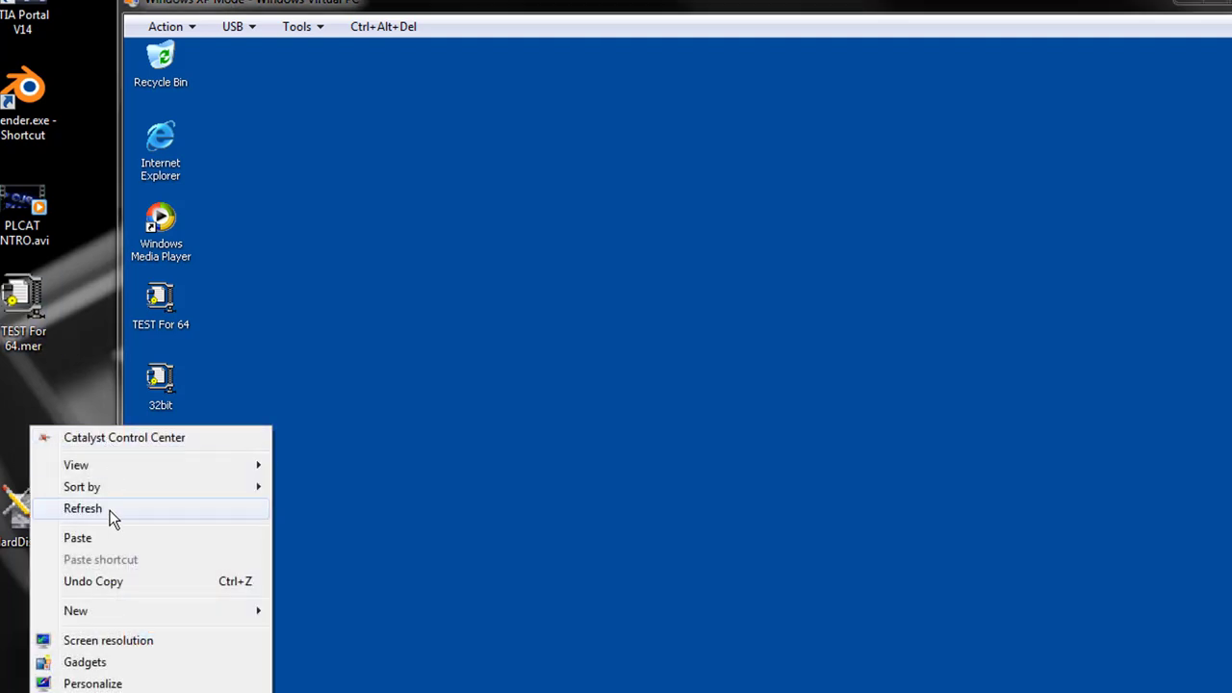
{"action": "left_click", "coordinate": [110, 540]}
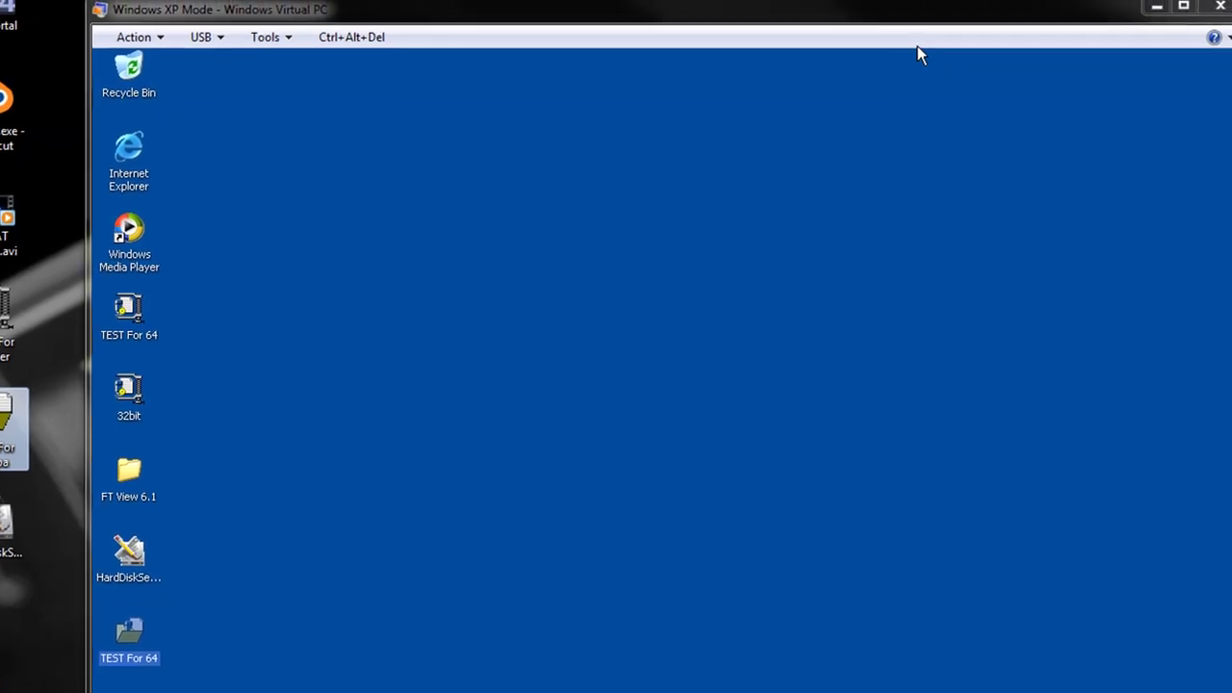
Close XP Mode, launch FactoryTalk View Studio on the host, and cancel its New/Open dialog.
{"action": "left_click", "coordinate": [1206, 13]}
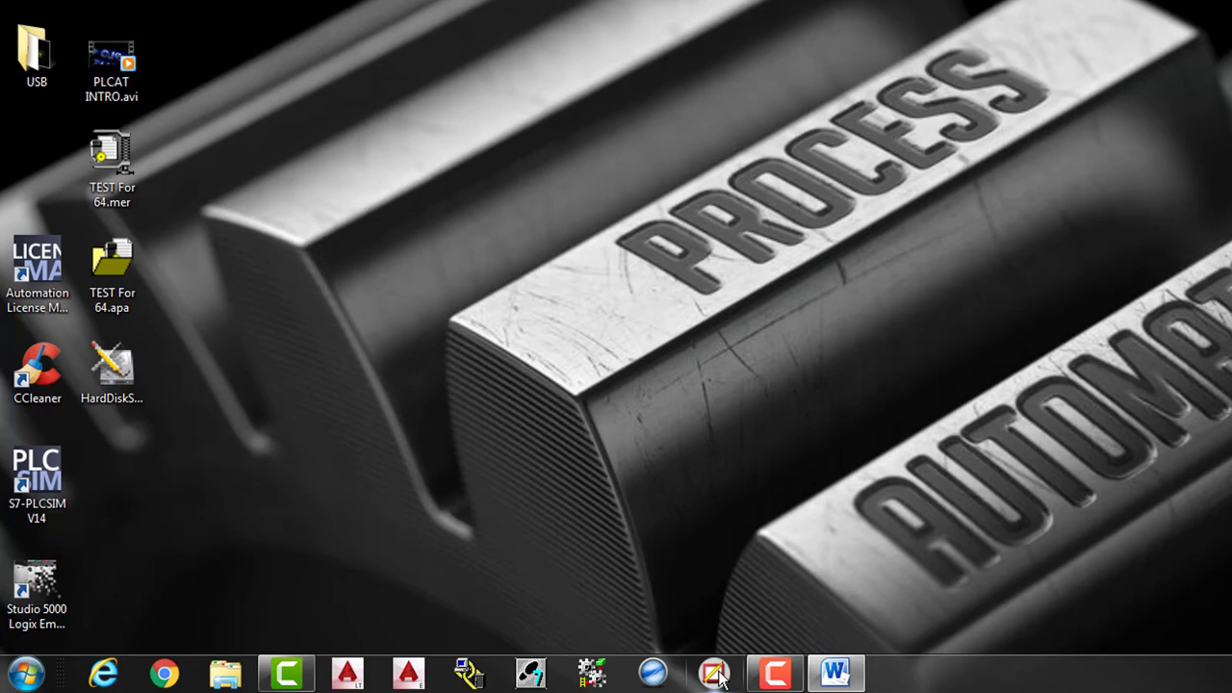
{"action": "left_click", "coordinate": [717, 675]}
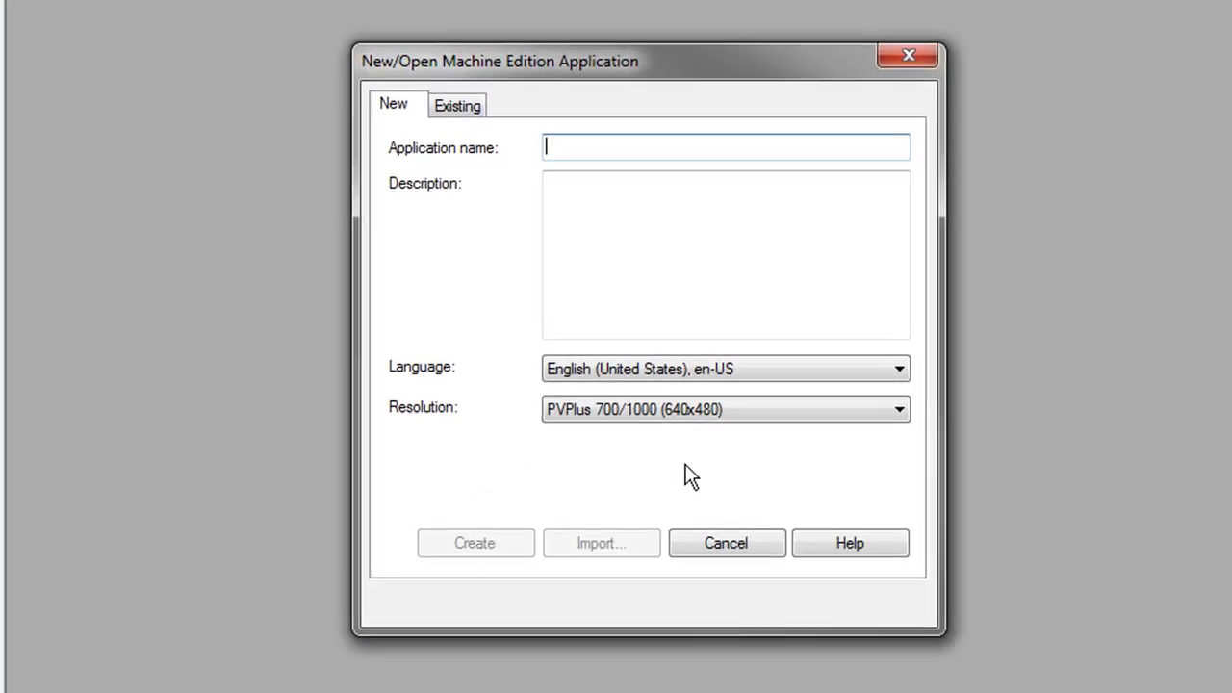
{"action": "left_click", "coordinate": [461, 104]}
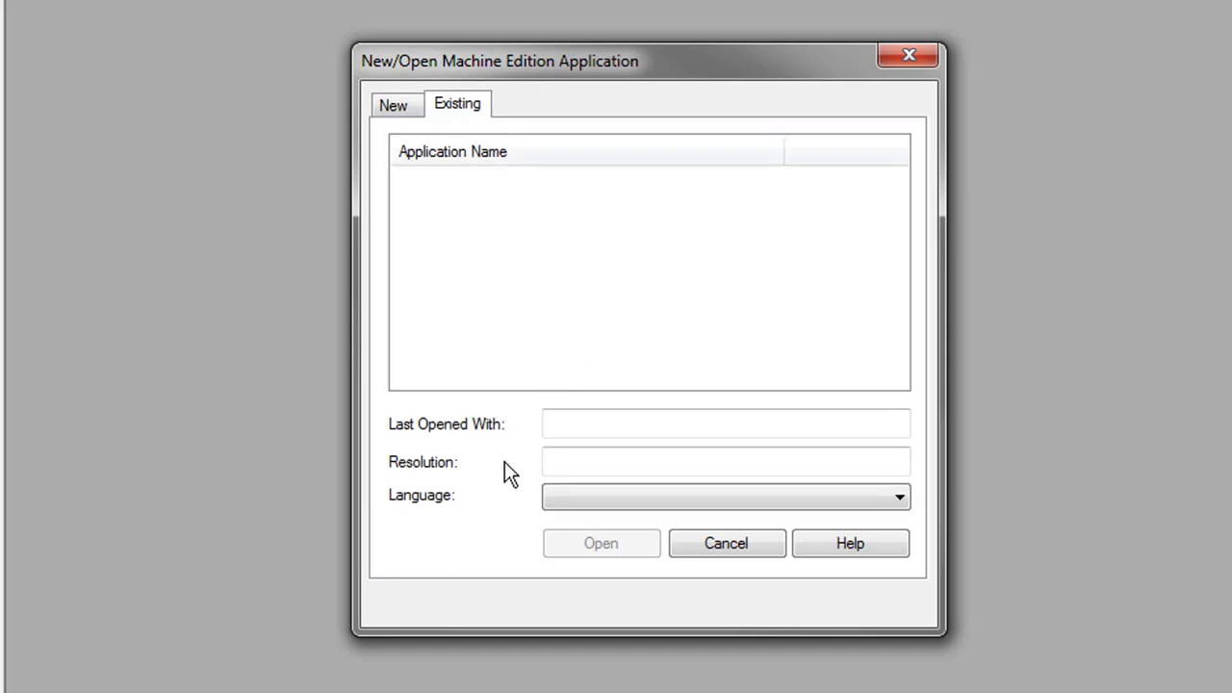
{"action": "left_click", "coordinate": [398, 107]}
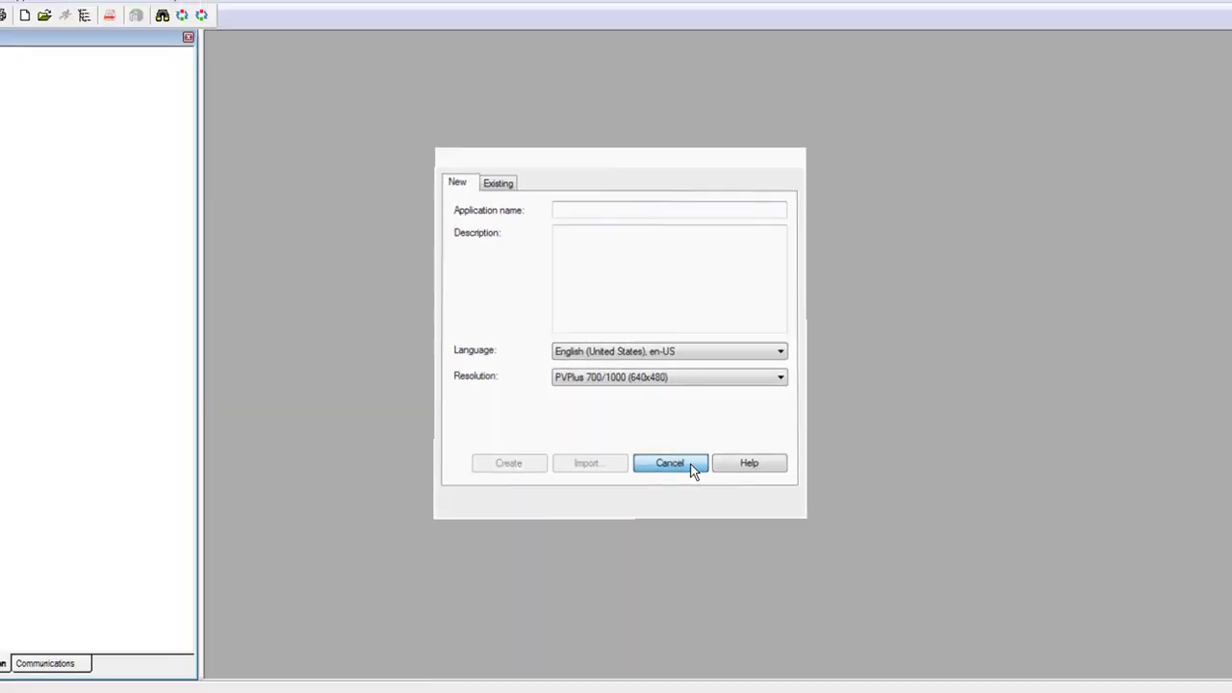
{"action": "left_click", "coordinate": [758, 547]}
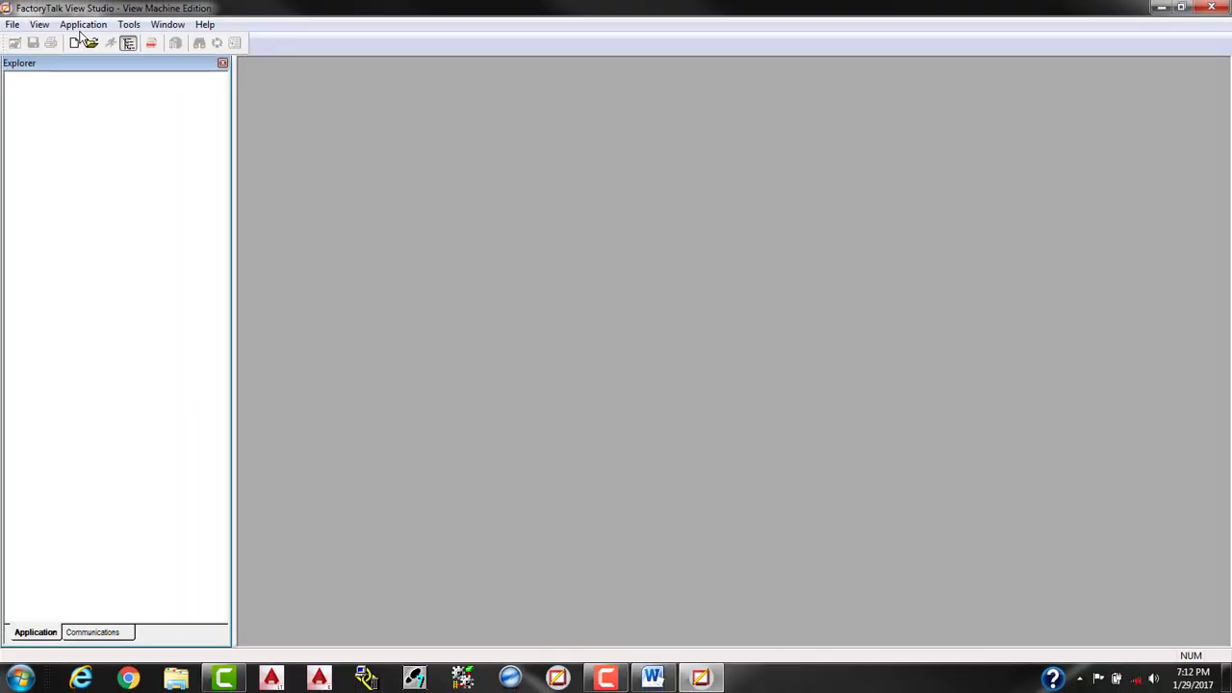
Start the Application Manager's Restore runtime application operation from the Tools menu.
{"action": "left_click", "coordinate": [83, 26]}
{"action": "mouse_move", "coordinate": [127, 27]}
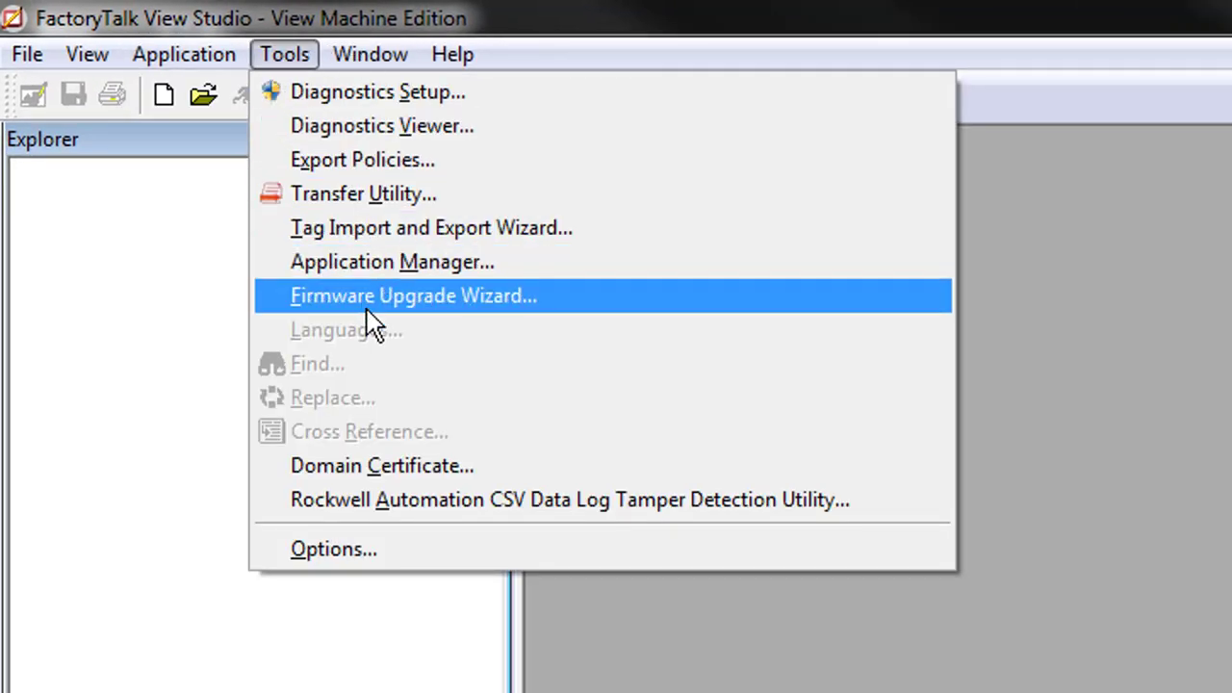
{"action": "left_click", "coordinate": [375, 266]}
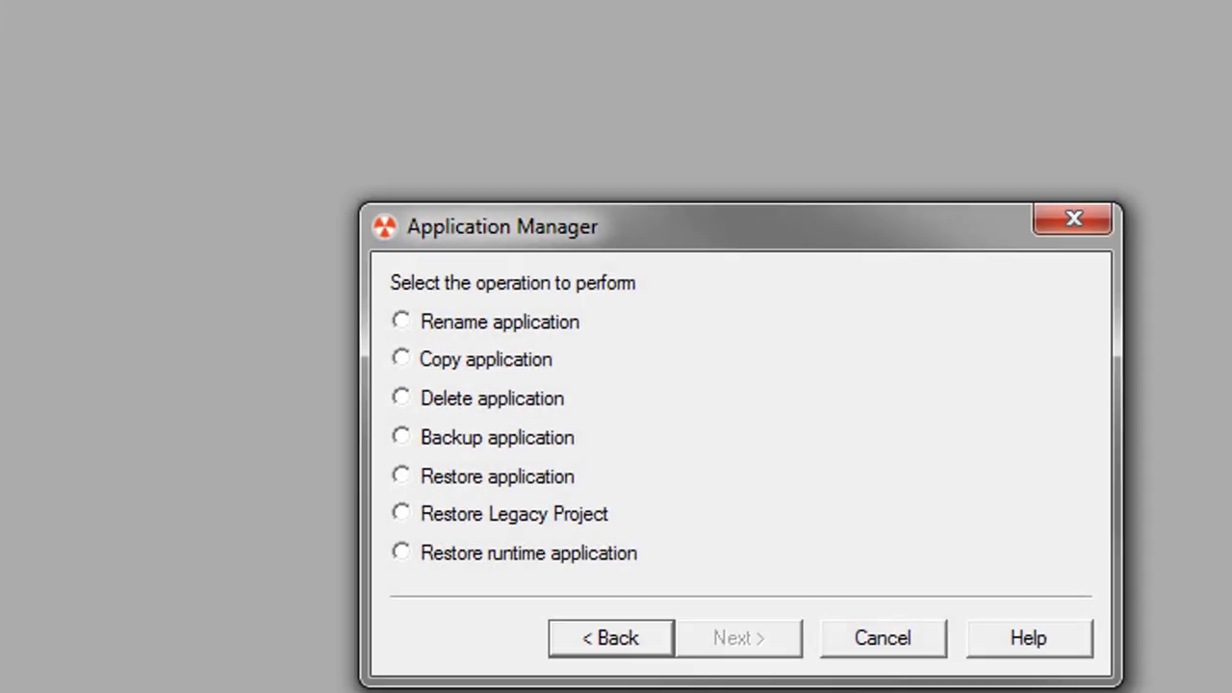
{"action": "left_click", "coordinate": [553, 560]}
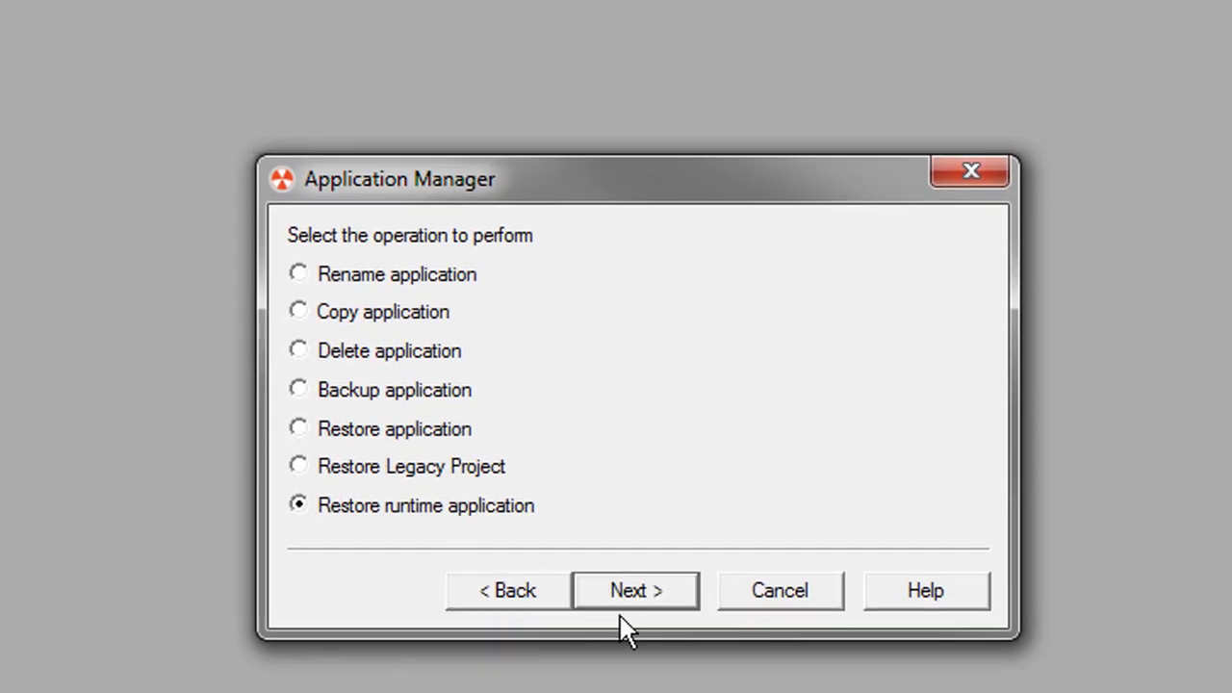
{"action": "left_click", "coordinate": [663, 599]}
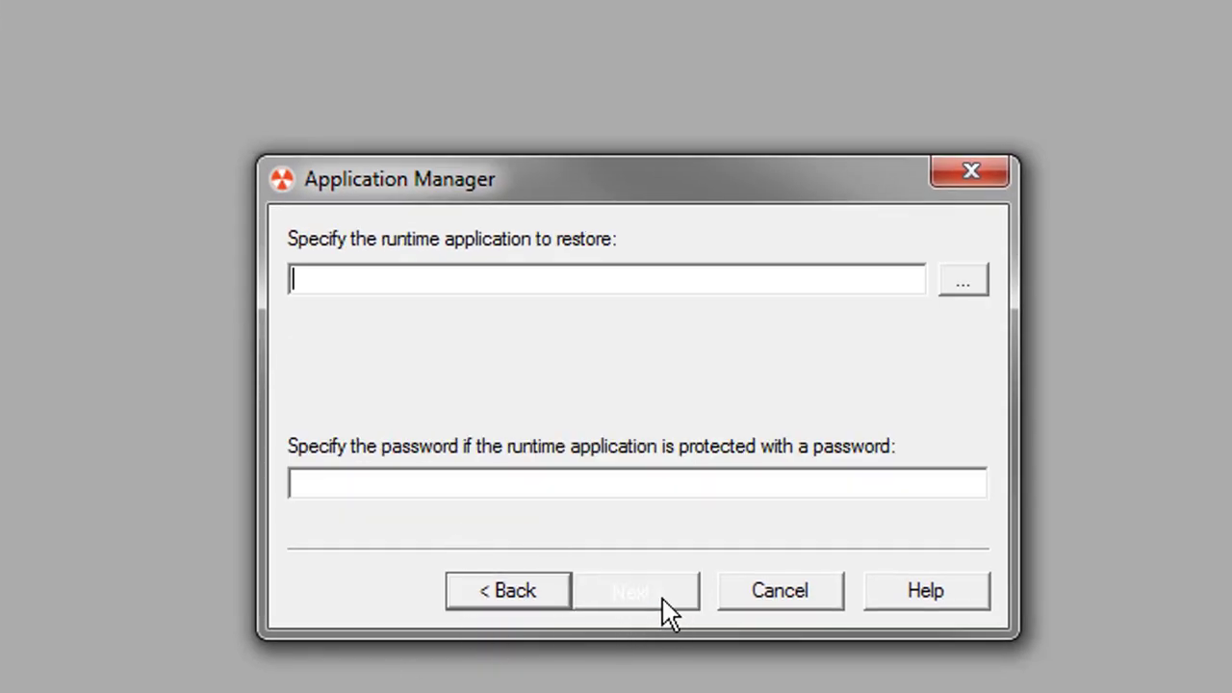
Choose TEST For 64.mer on the Desktop as the runtime file to restore.
{"action": "left_click", "coordinate": [977, 281]}
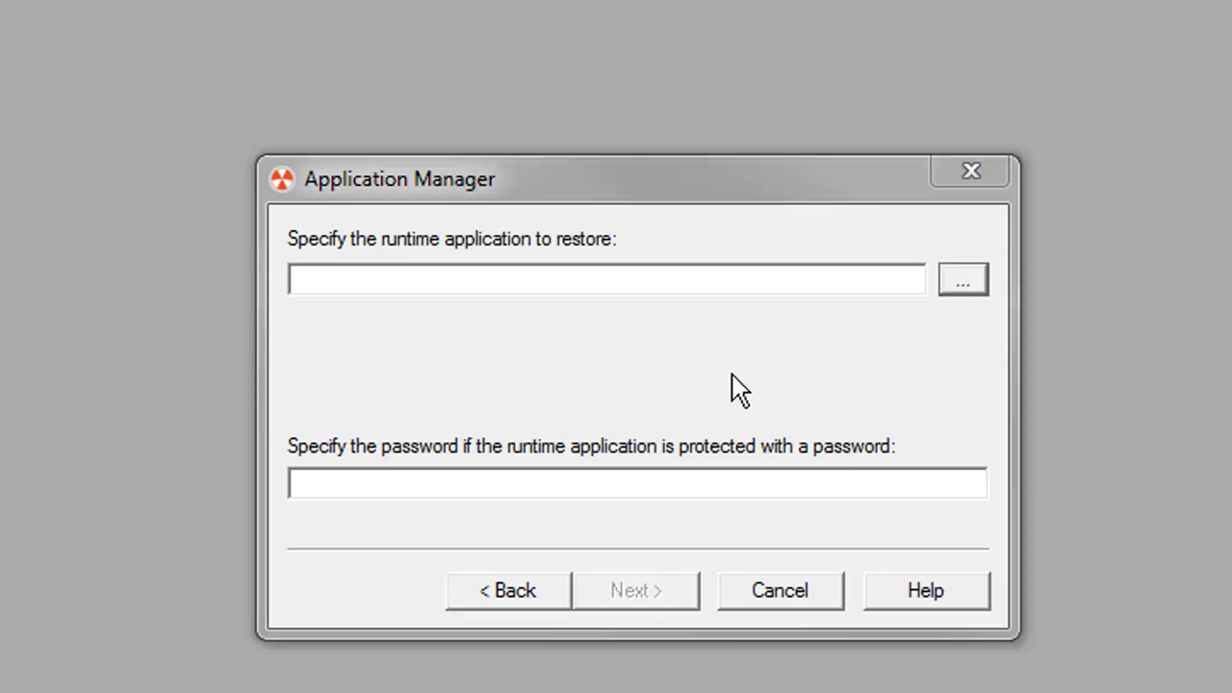
{"action": "left_click_drag", "start_coordinate": [350, 336], "coordinate": [356, 219]}
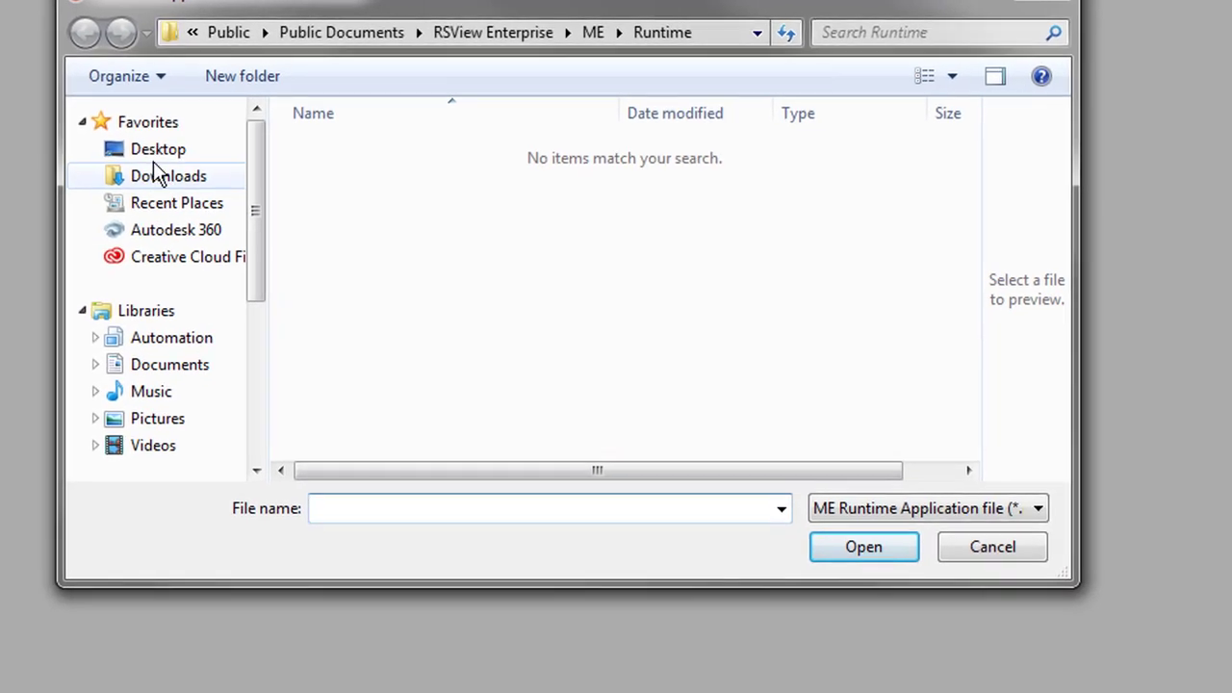
{"action": "left_click", "coordinate": [165, 150]}
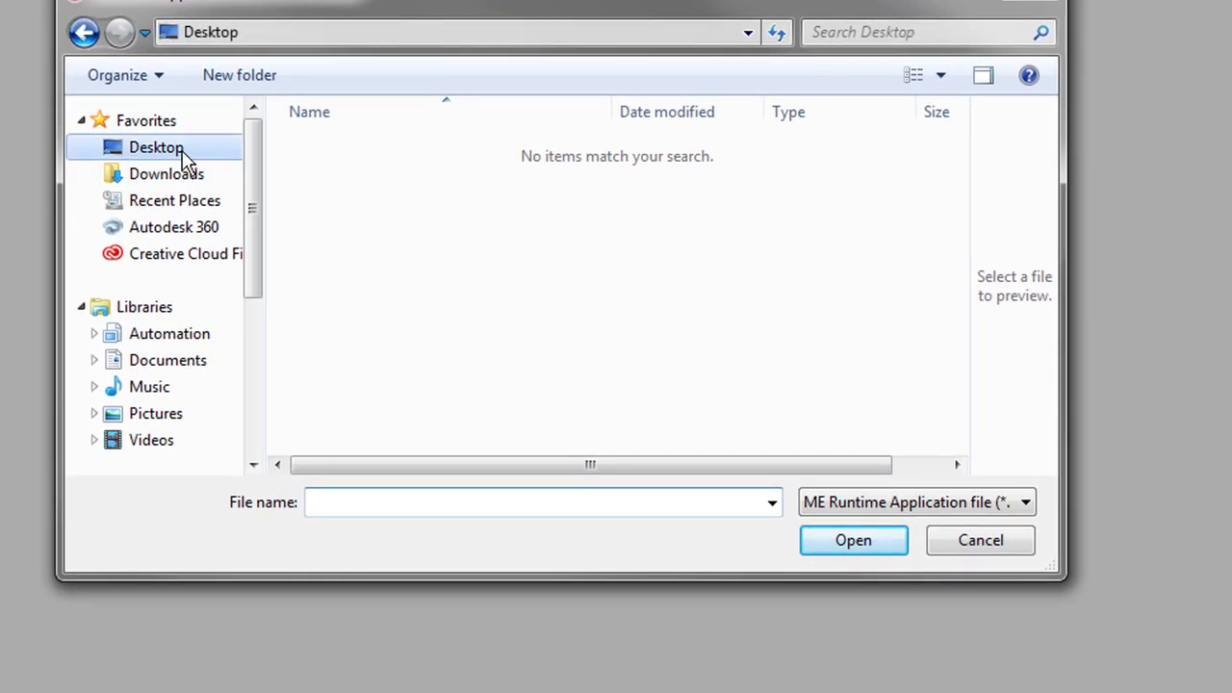
{"action": "left_click", "coordinate": [708, 345]}
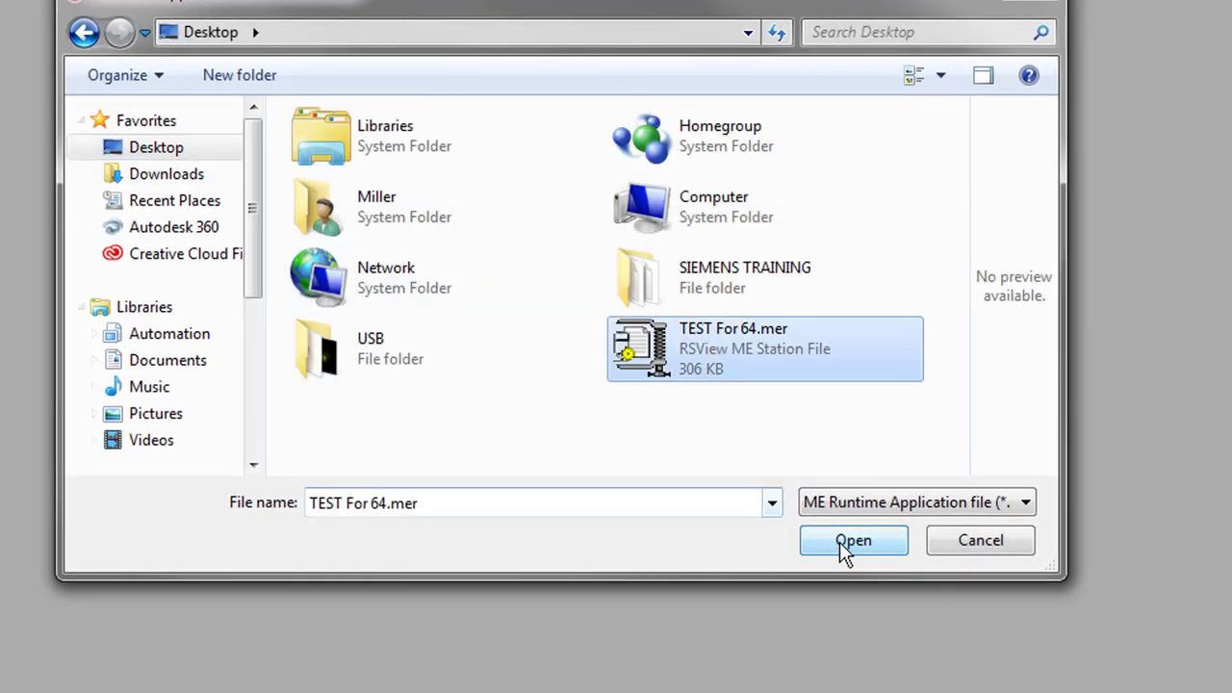
{"action": "left_click", "coordinate": [845, 543]}
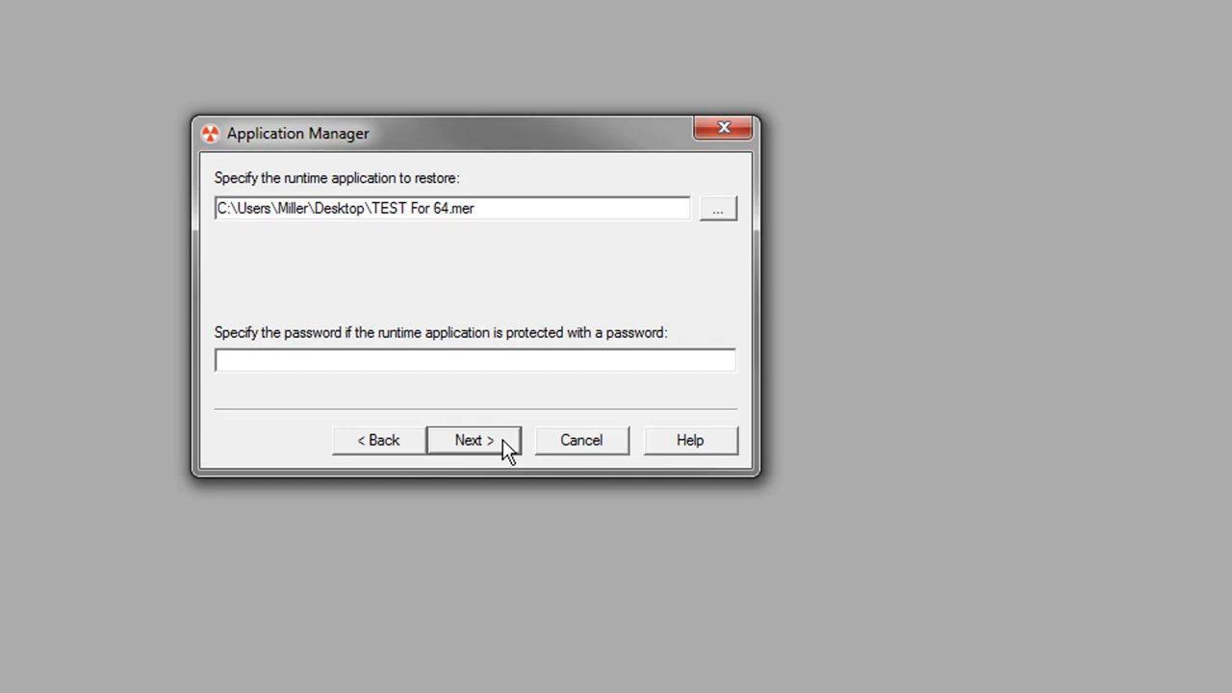
Restore the runtime file under the name TEST For 64 and try opening it from the Existing tab.
{"action": "left_click", "coordinate": [502, 438]}
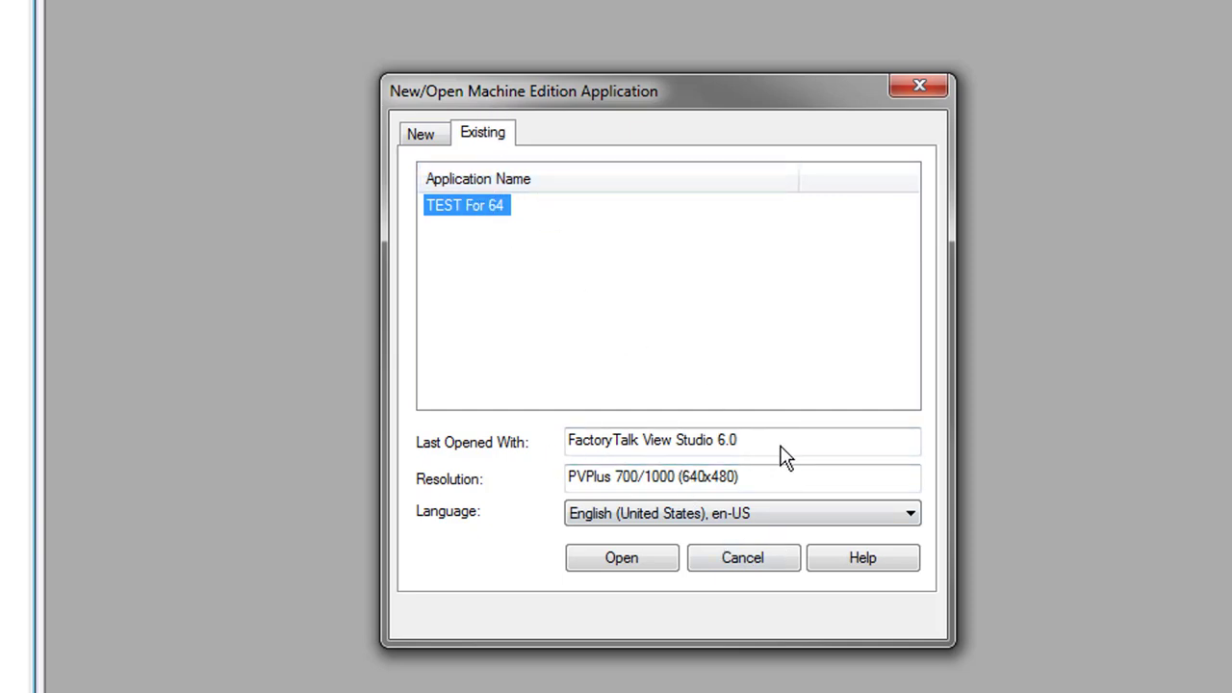
{"action": "left_click", "coordinate": [650, 559]}
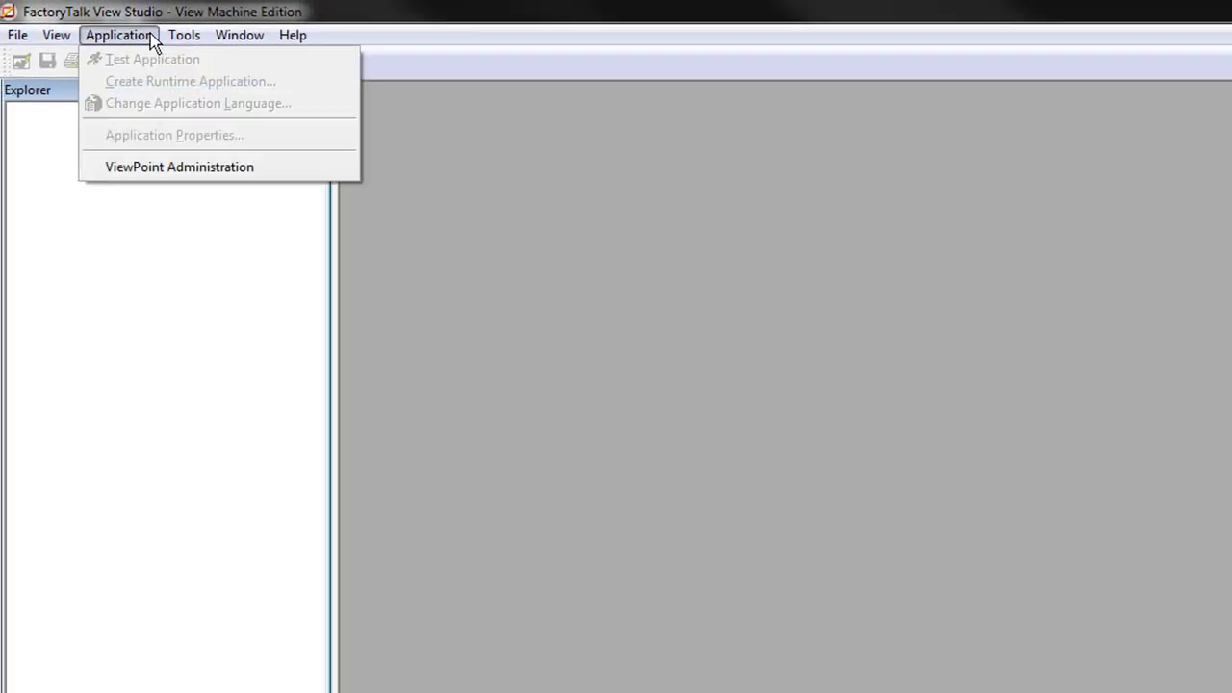
Delete the TEST For 64 application through Application Manager and confirm with Yes.
{"action": "mouse_move", "coordinate": [192, 34]}
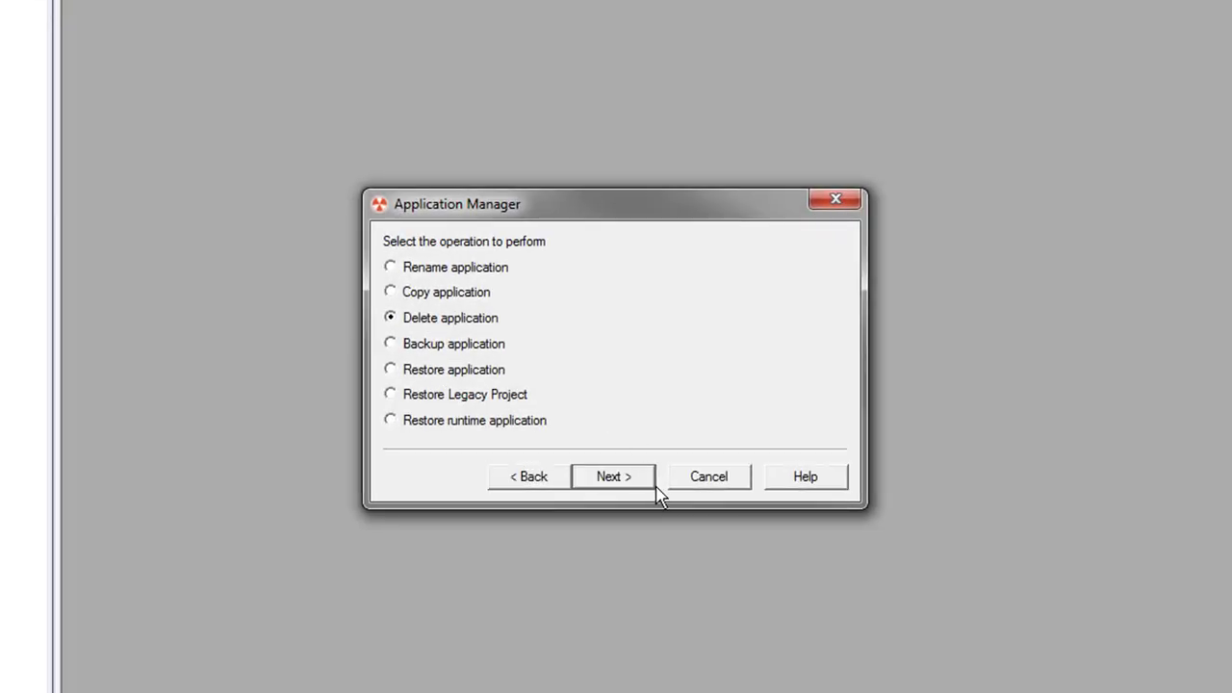
{"action": "left_click", "coordinate": [646, 475]}
{"action": "left_click", "coordinate": [450, 267]}
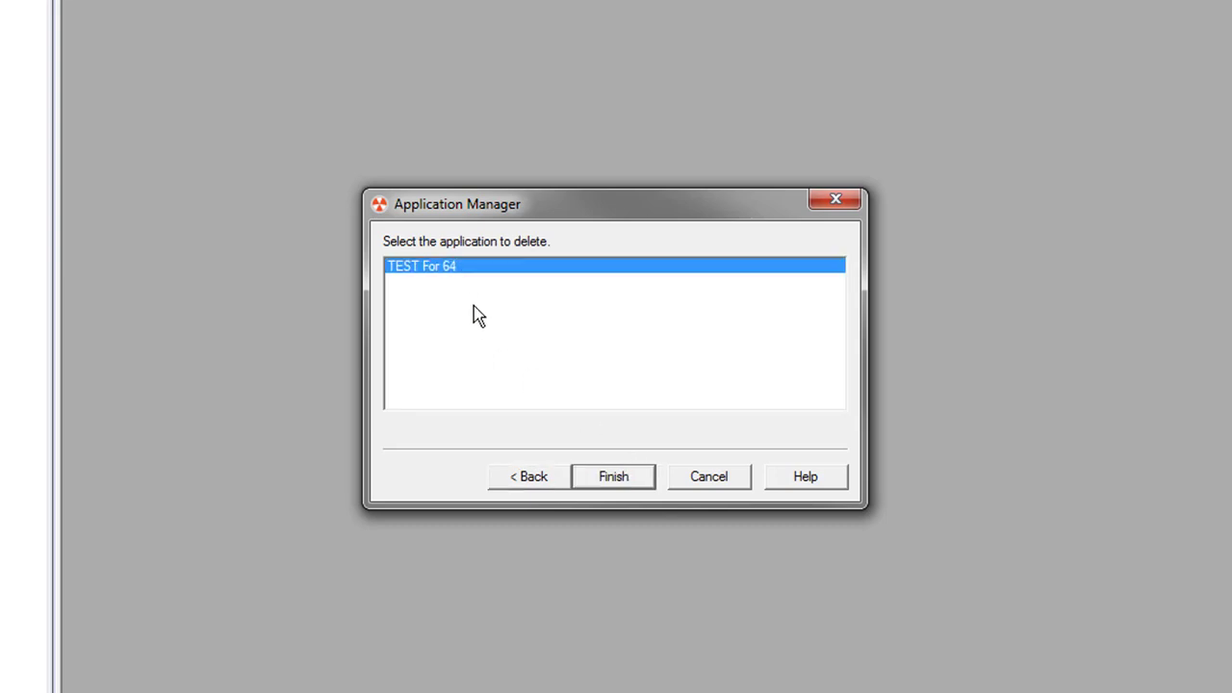
{"action": "left_click", "coordinate": [630, 480]}
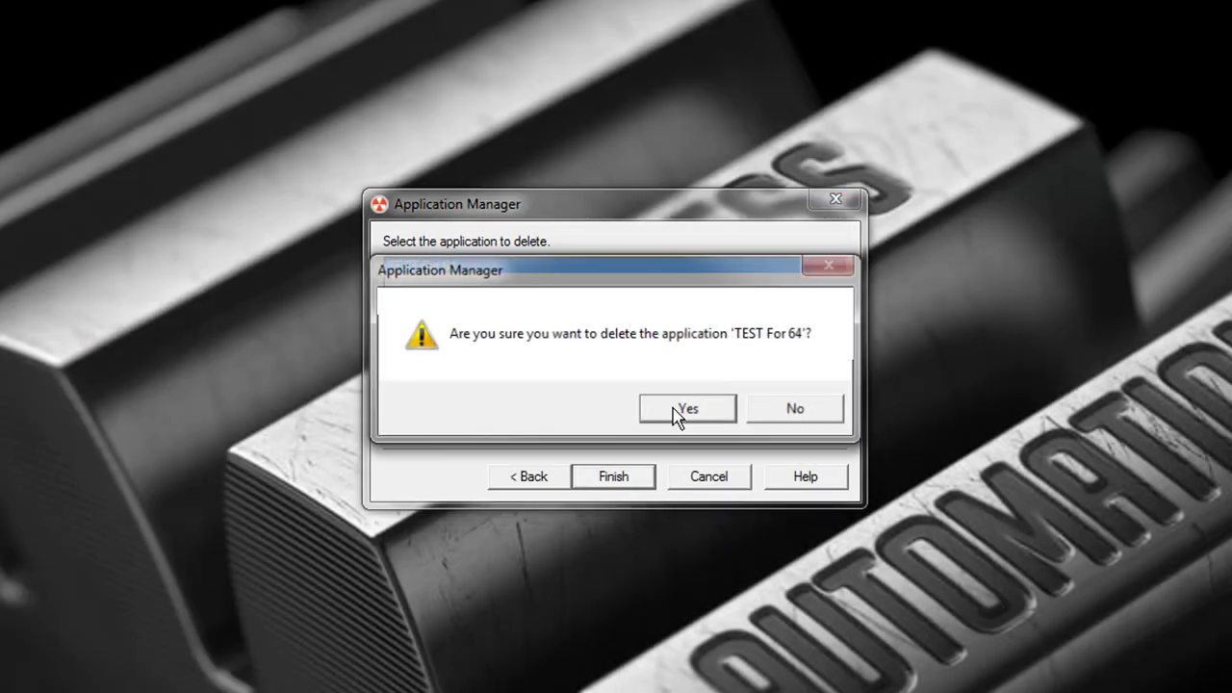
{"action": "left_click", "coordinate": [653, 415]}
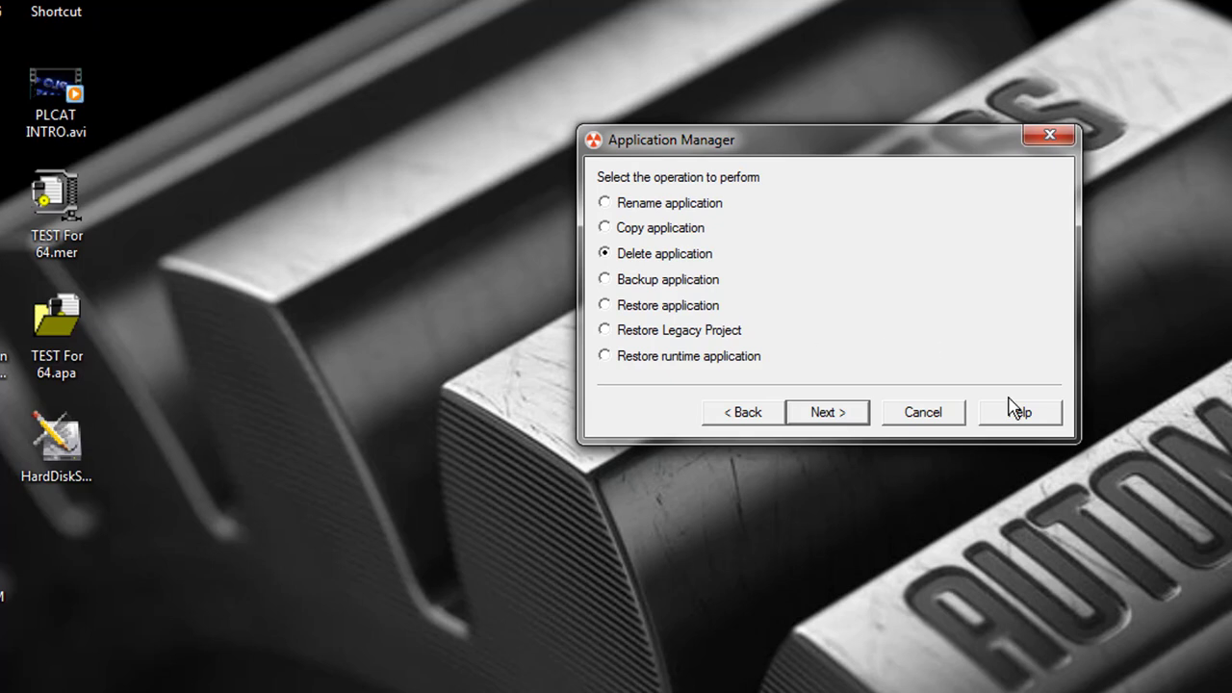
Pick Restore application, select the Desktop archive TEST For 64.apa, and keep the name TEST For 64.
{"action": "left_click", "coordinate": [662, 308]}
{"action": "left_click", "coordinate": [852, 415]}
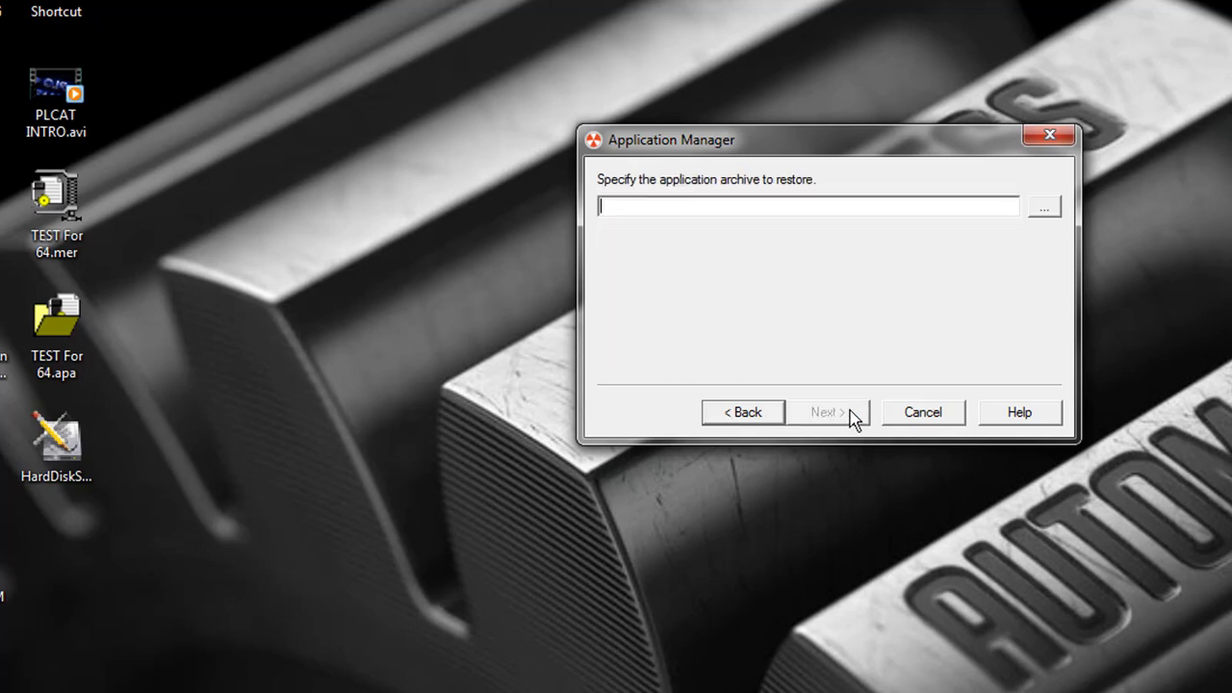
{"action": "left_click", "coordinate": [1045, 206]}
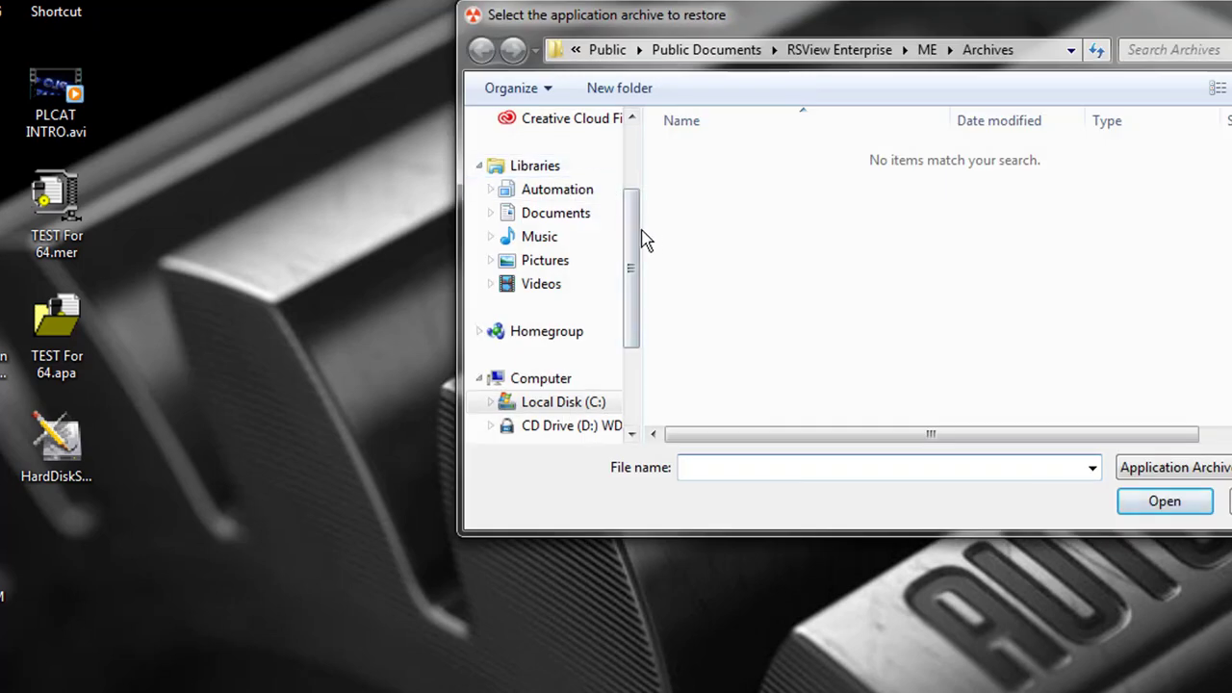
{"action": "left_click_drag", "start_coordinate": [638, 222], "coordinate": [647, 163]}
{"action": "left_click", "coordinate": [541, 154]}
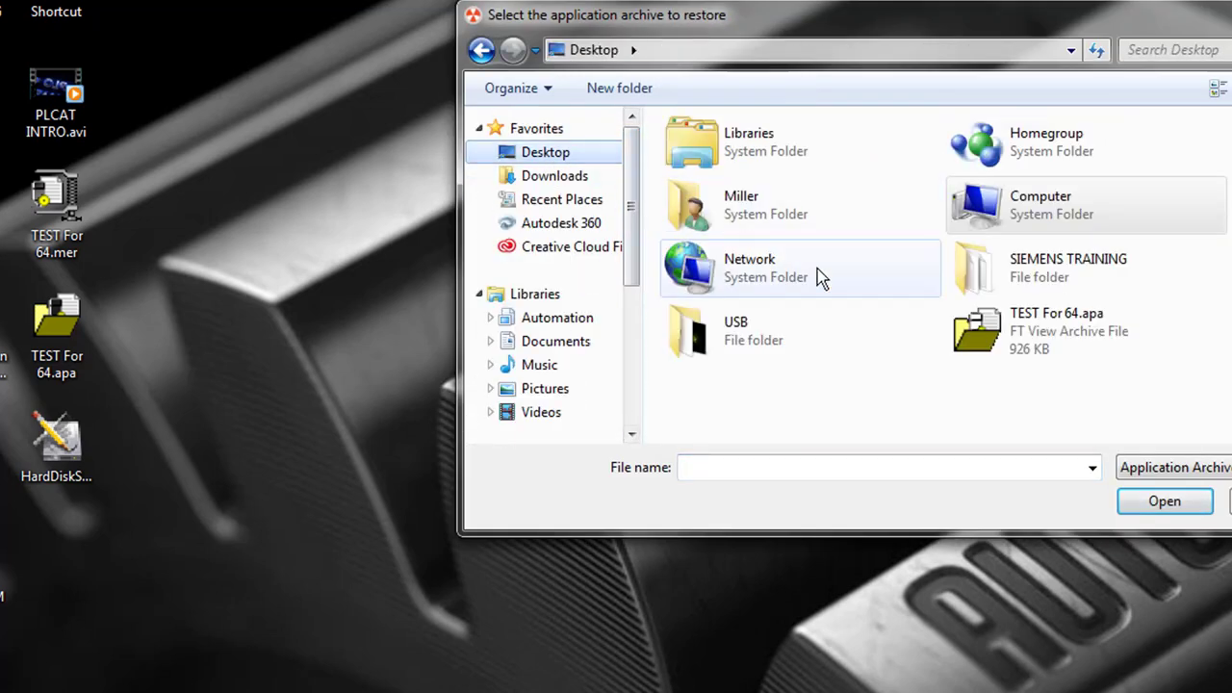
{"action": "left_click", "coordinate": [1058, 327]}
{"action": "left_click", "coordinate": [1160, 502]}
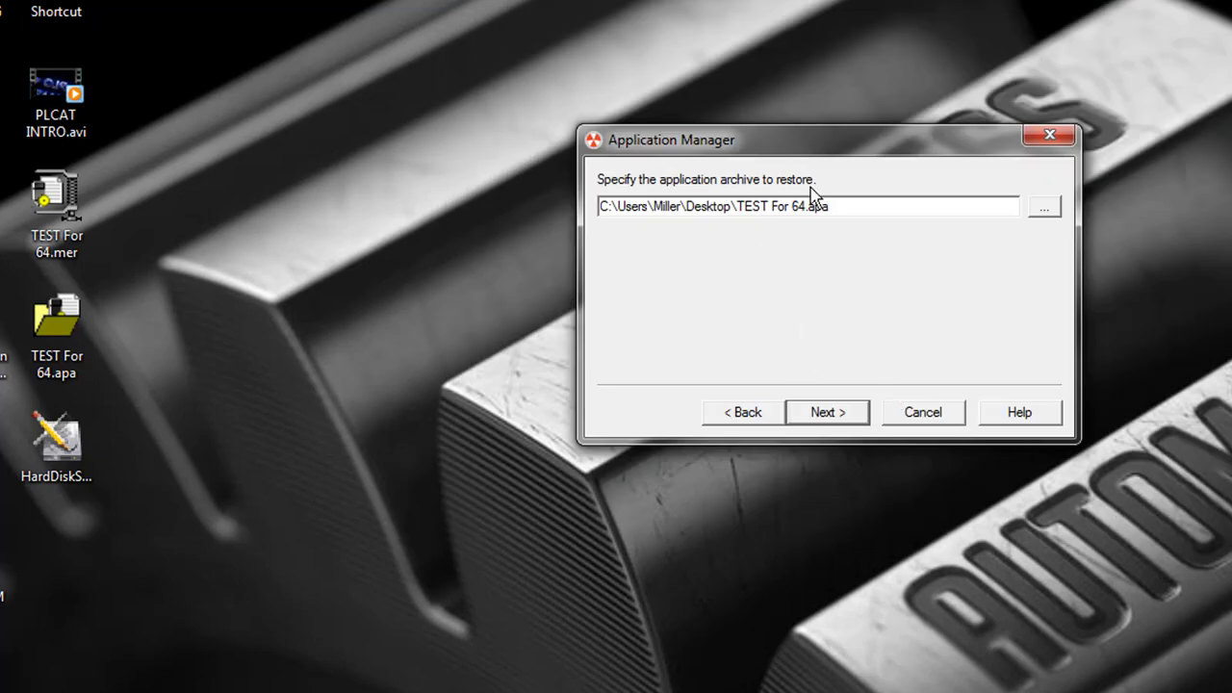
{"action": "left_click", "coordinate": [857, 417]}
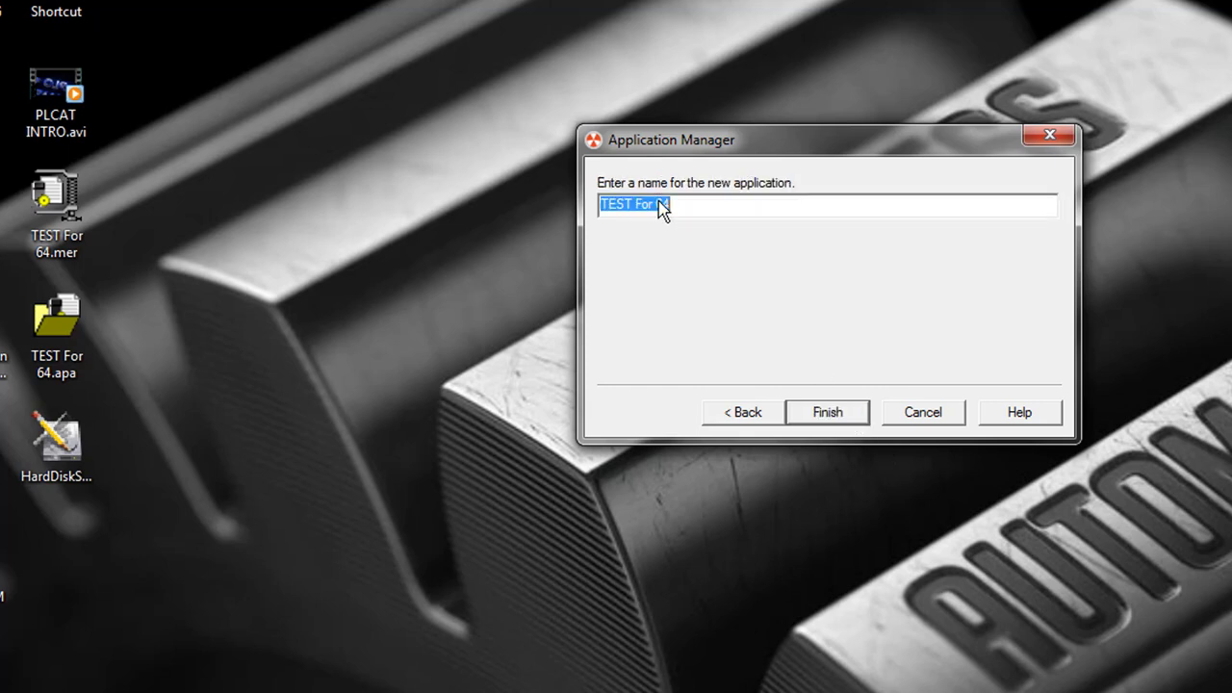
{"action": "left_click", "coordinate": [823, 420]}
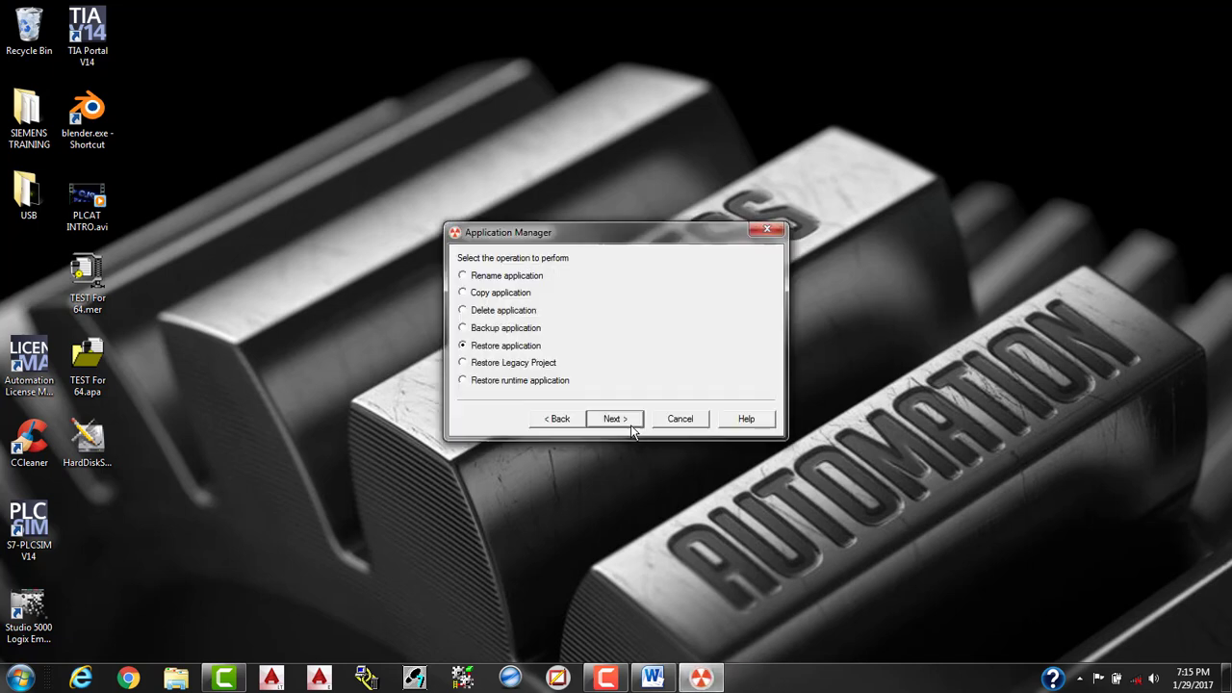
Cancel the Application Manager and open TEST For 64 from View Studio's Existing tab.
{"action": "left_click", "coordinate": [678, 419]}
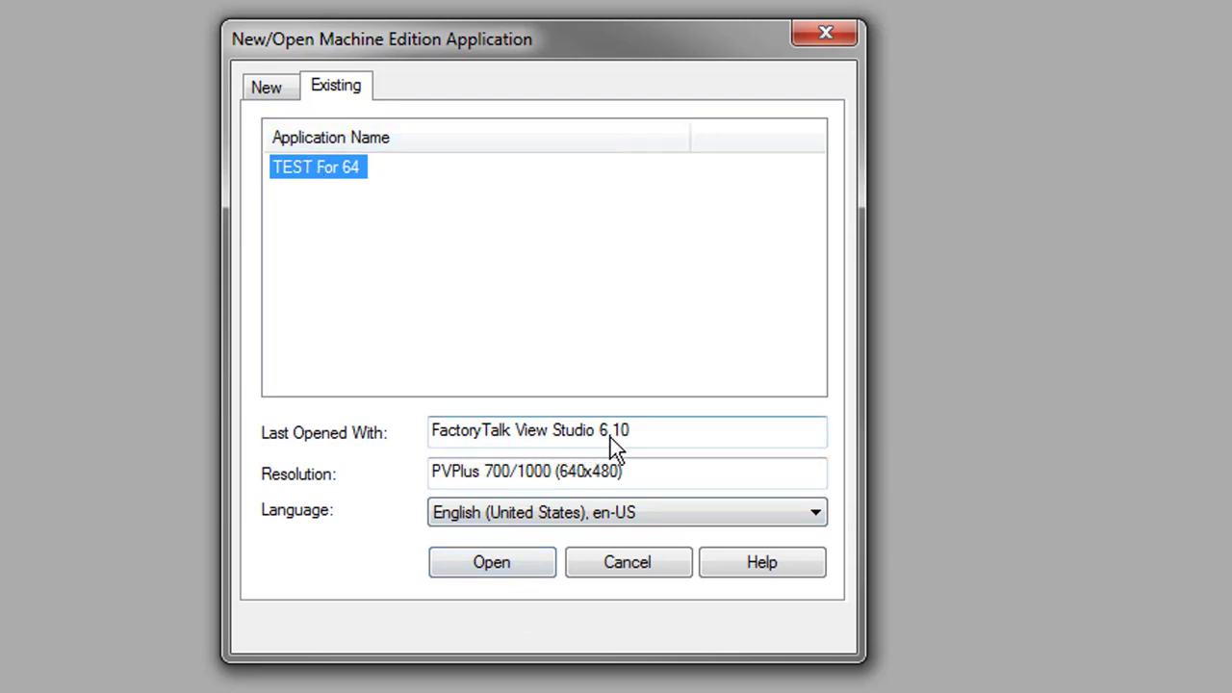
{"action": "left_click", "coordinate": [521, 560]}
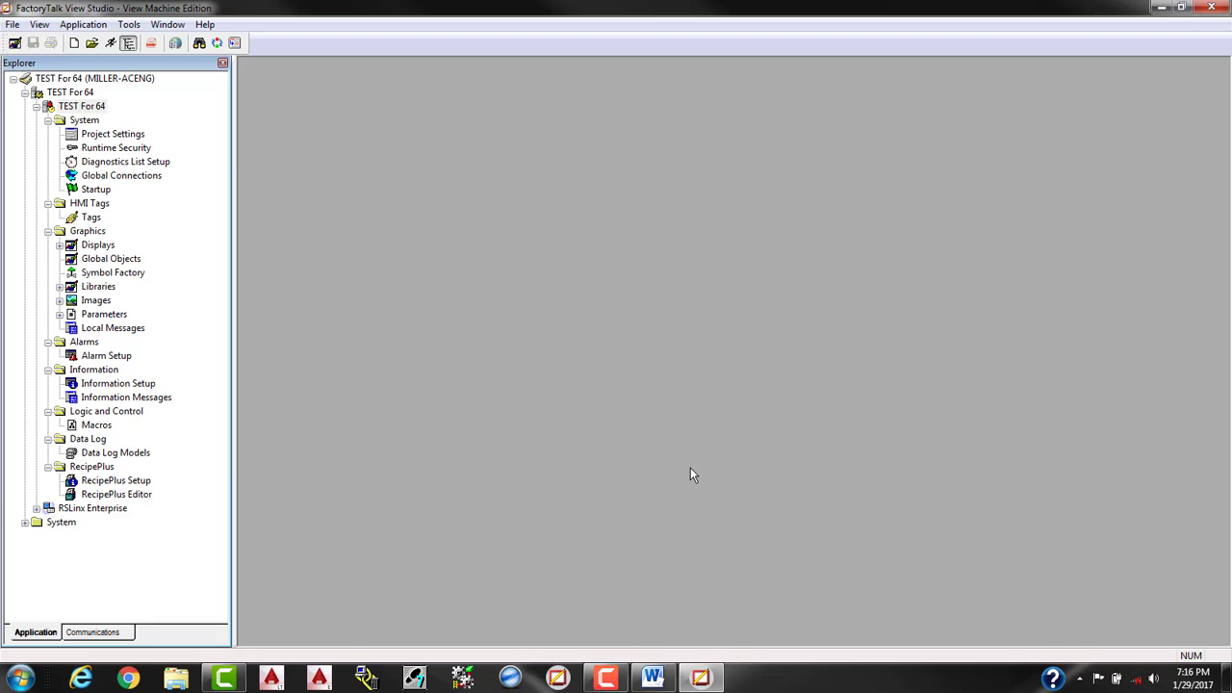
Open and close the PARA parameter file, then expand Displays and open MAIN.
{"action": "left_click", "coordinate": [106, 315]}
{"action": "left_click", "coordinate": [59, 315]}
{"action": "double_click", "coordinate": [105, 328]}
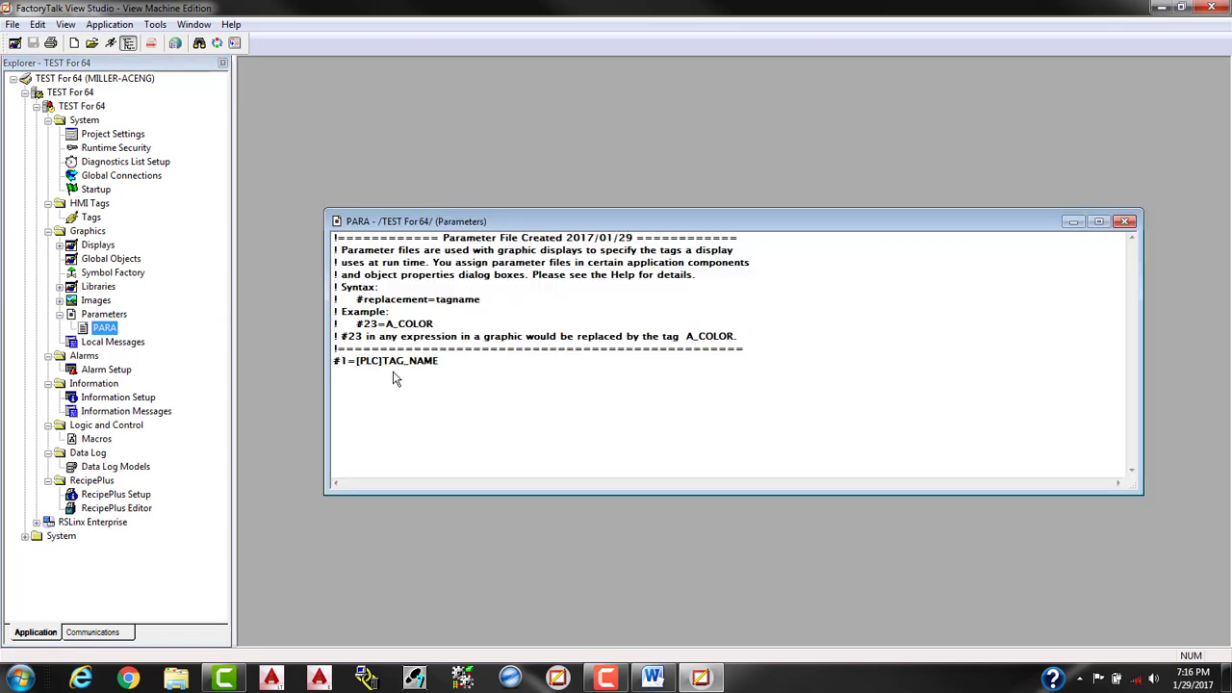
{"action": "left_click", "coordinate": [1124, 221]}
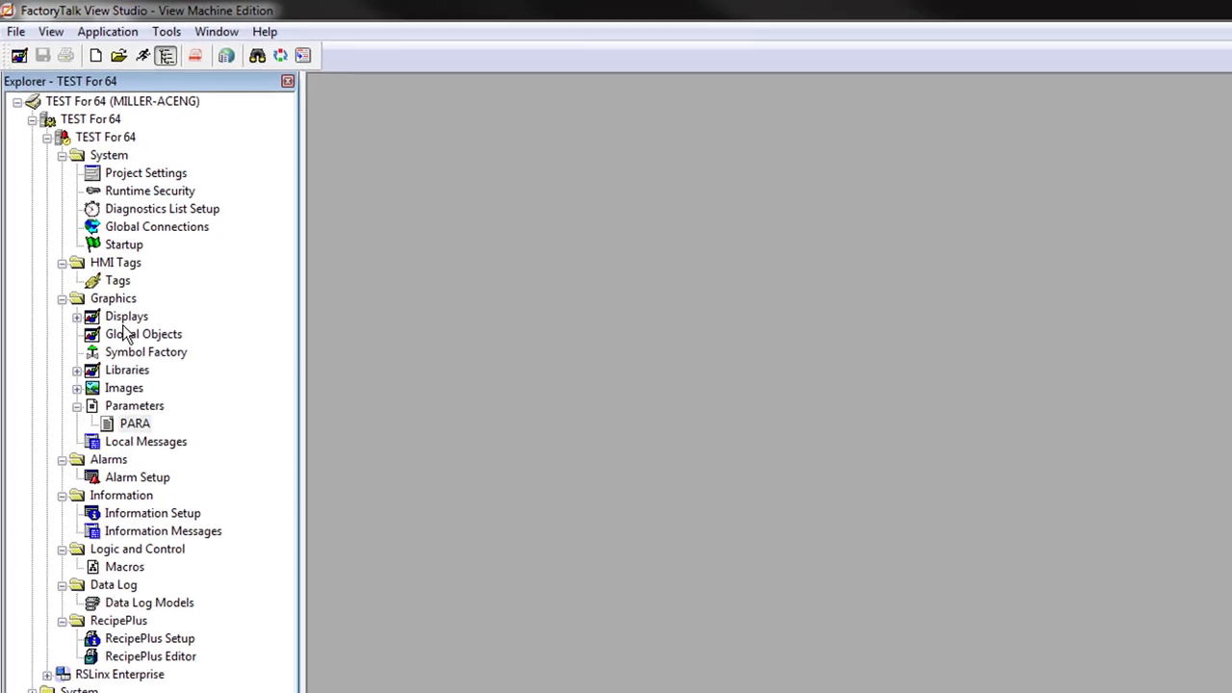
{"action": "double_click", "coordinate": [97, 246]}
{"action": "double_click", "coordinate": [149, 399]}
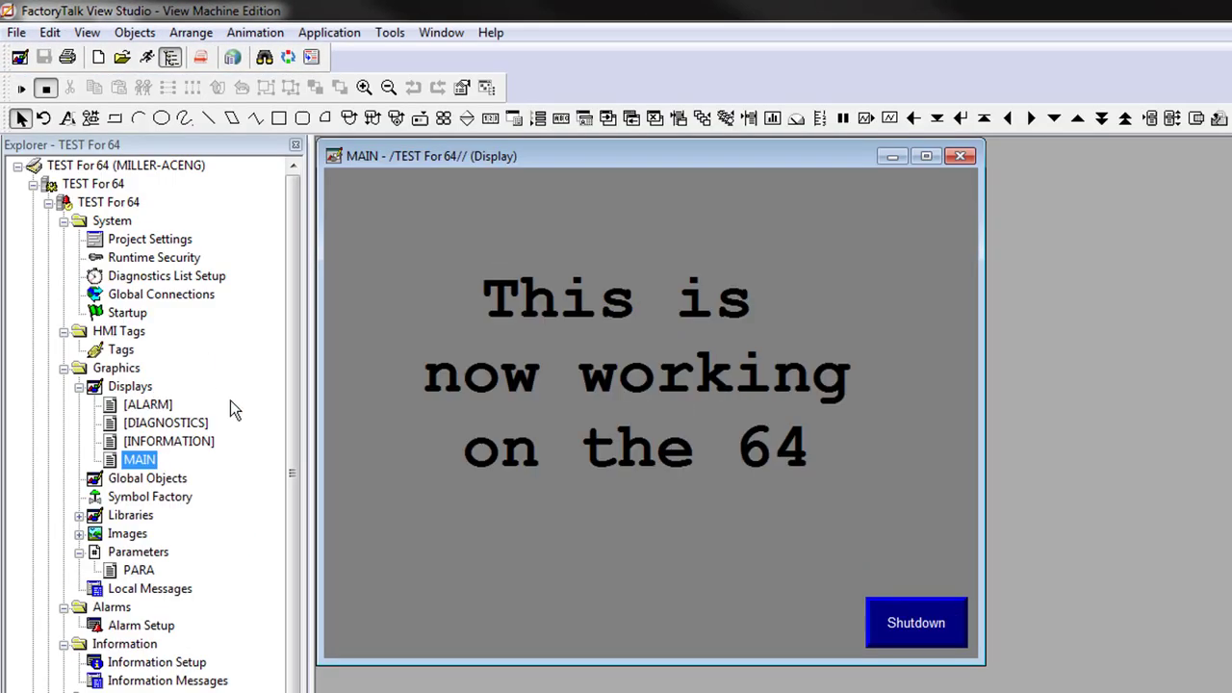
Close MAIN, check Create Runtime Application's Save as type versions, then close TEST For 64.
{"action": "left_click", "coordinate": [959, 157]}
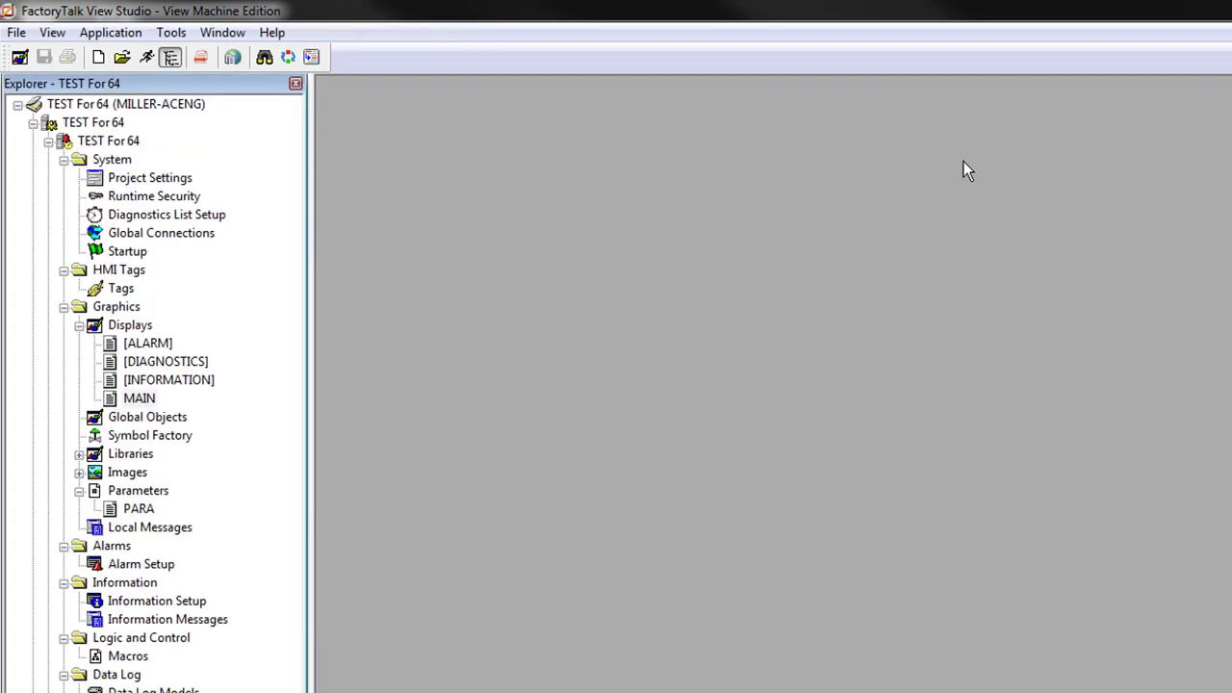
{"action": "left_click", "coordinate": [110, 32]}
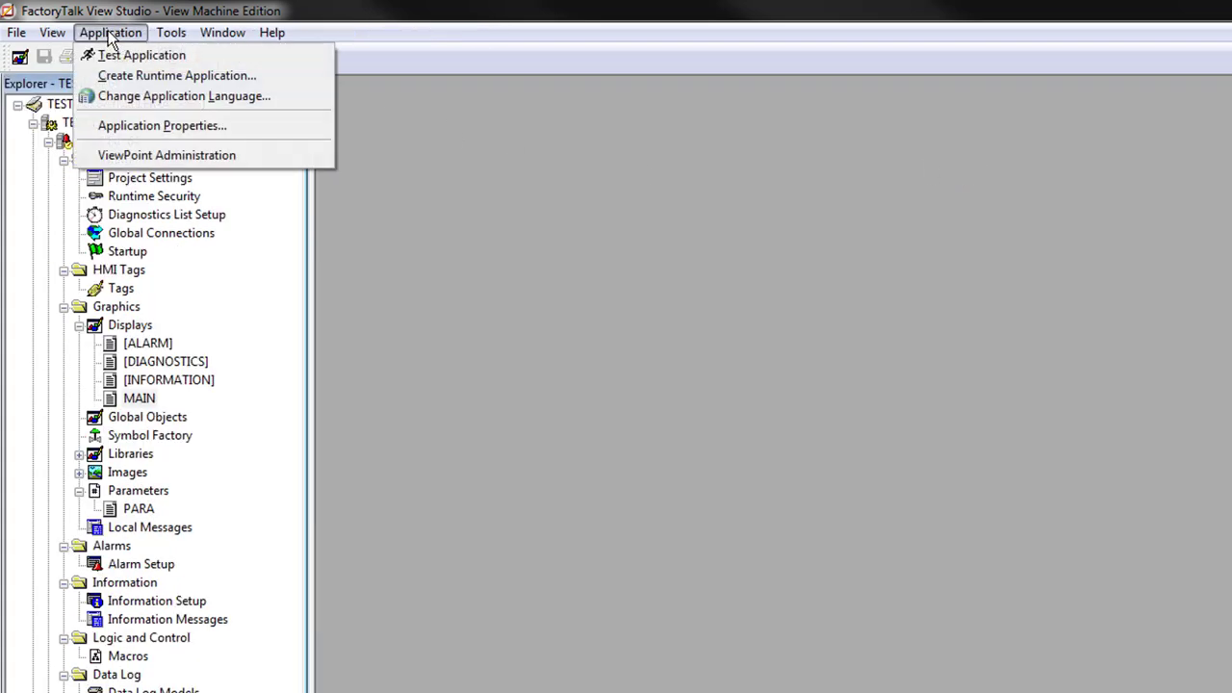
{"action": "left_click", "coordinate": [157, 76]}
{"action": "left_click", "coordinate": [914, 521]}
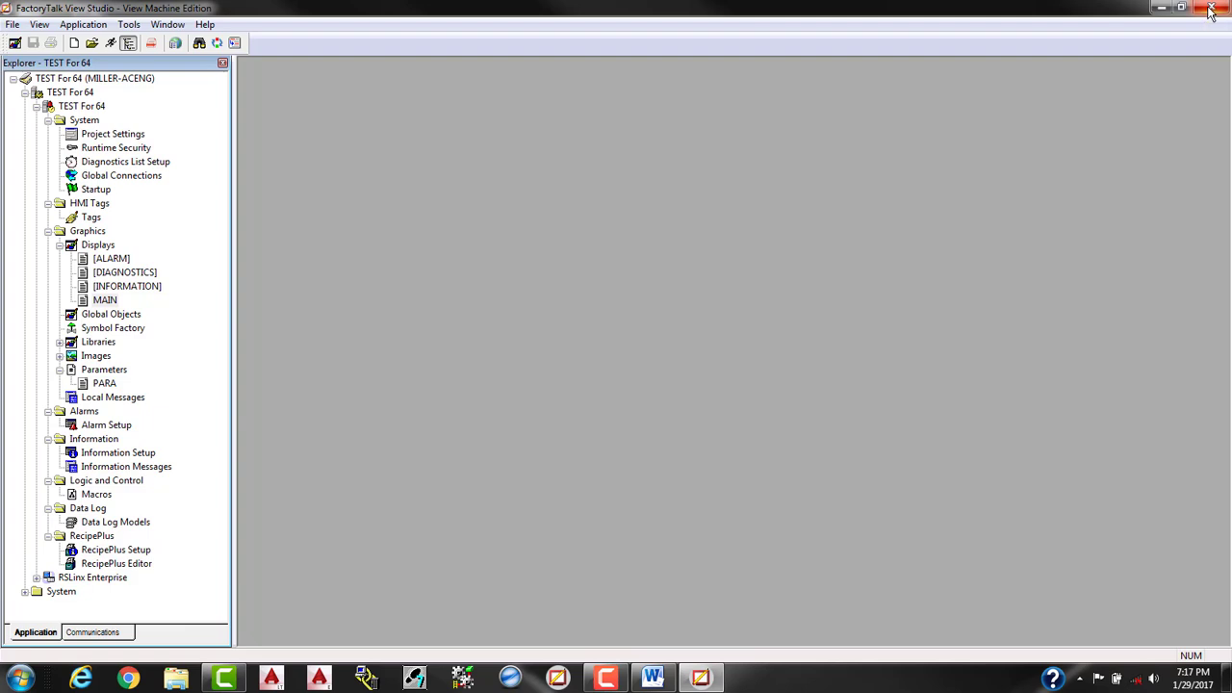
{"action": "left_click", "coordinate": [1211, 10]}
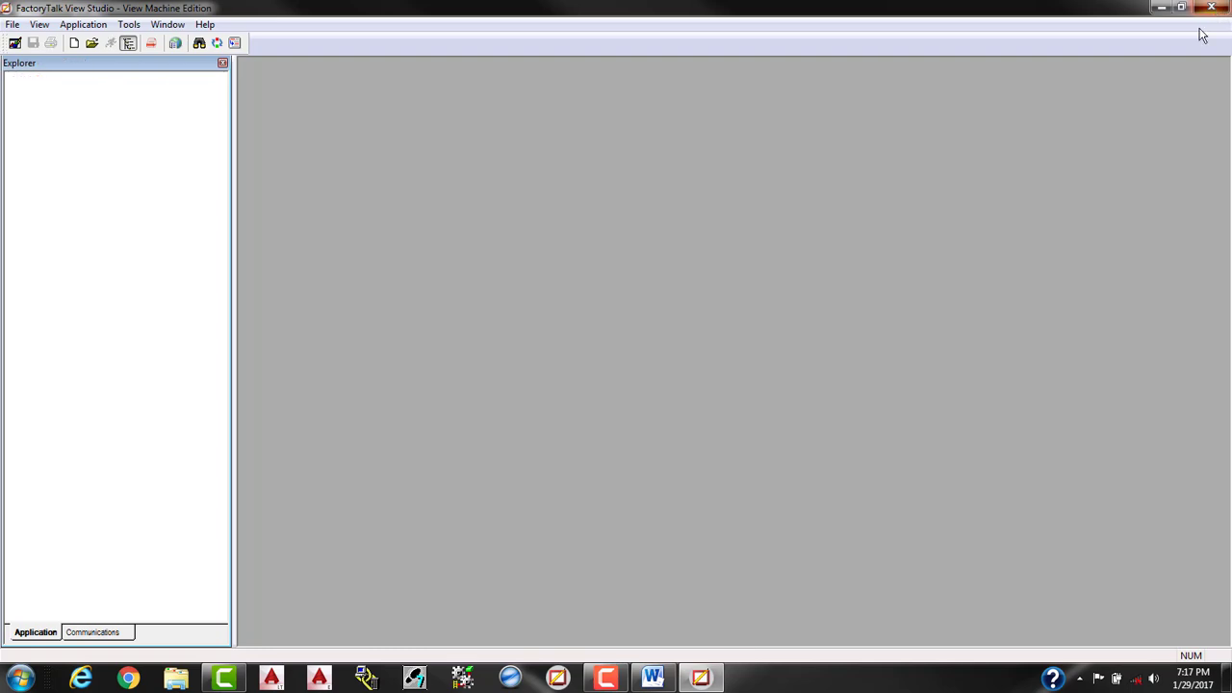